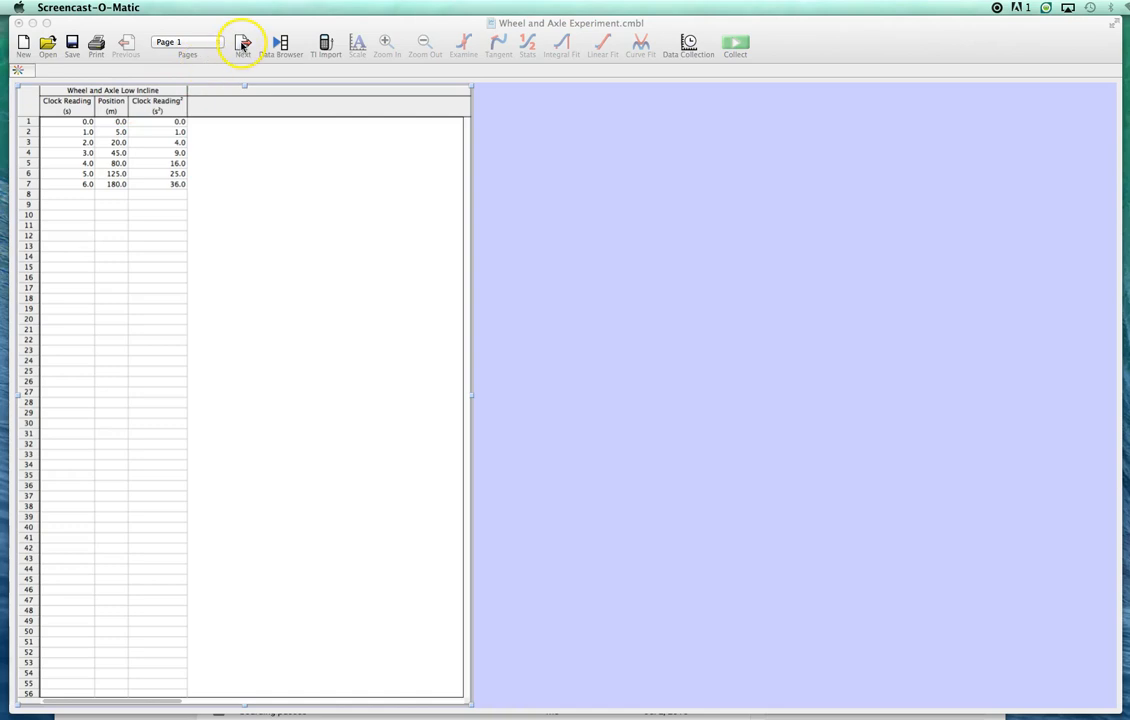
# - Review the Position vs. Clock Reading and Position vs. Clock Reading² graph pages, then return to the data table on Page 1
pyautogui.click(242, 44)
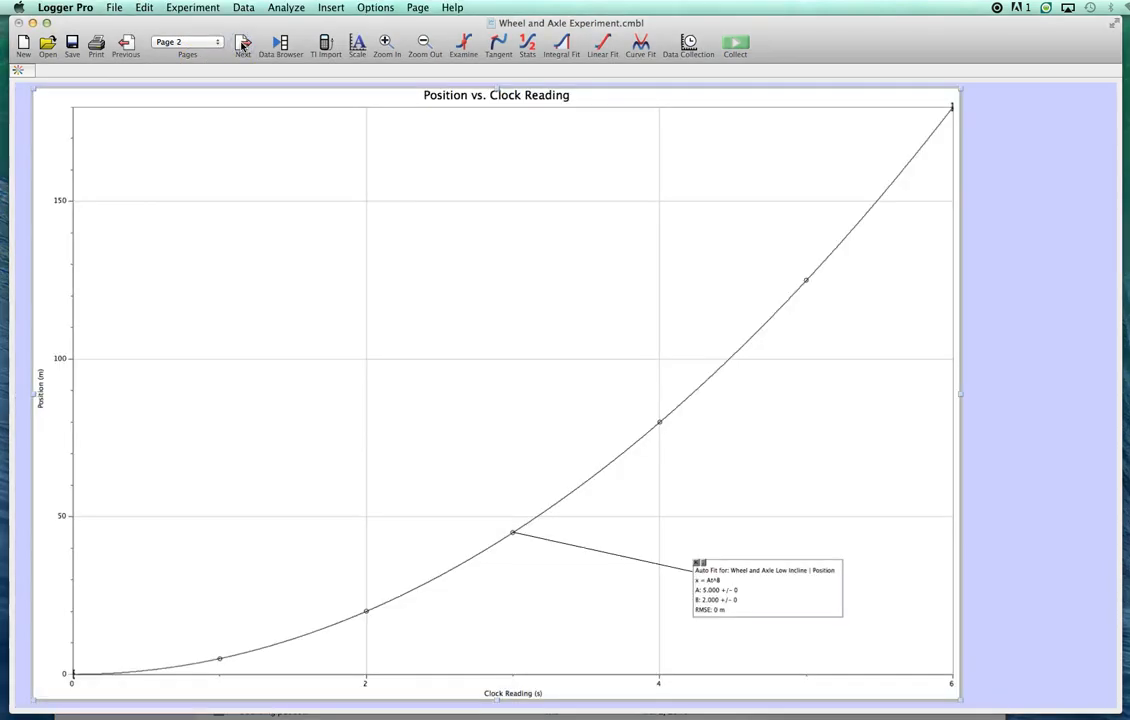
pyautogui.click(126, 44)
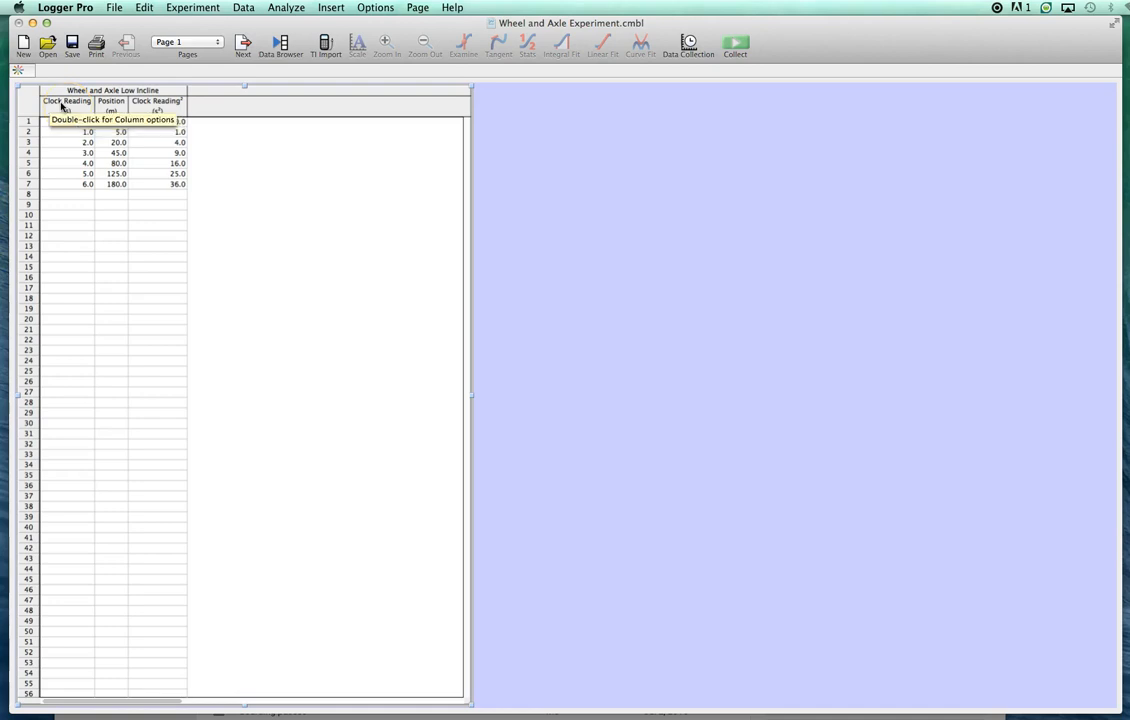
pyautogui.click(243, 43)
pyautogui.click(243, 43)
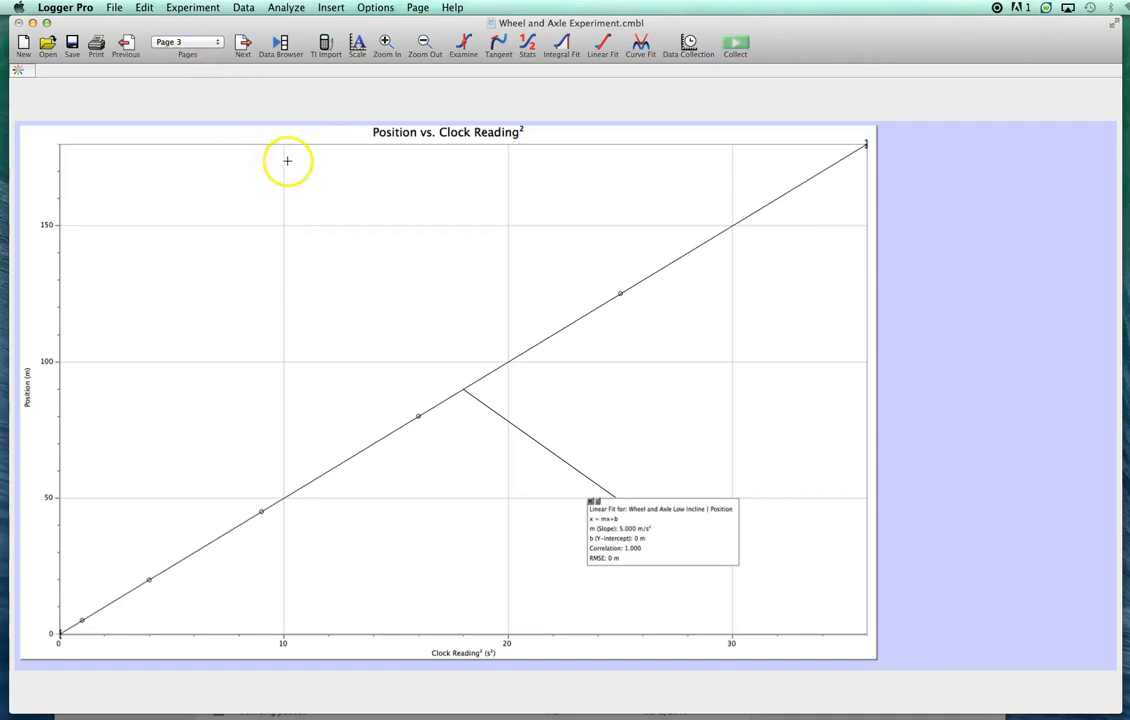
pyautogui.click(128, 45)
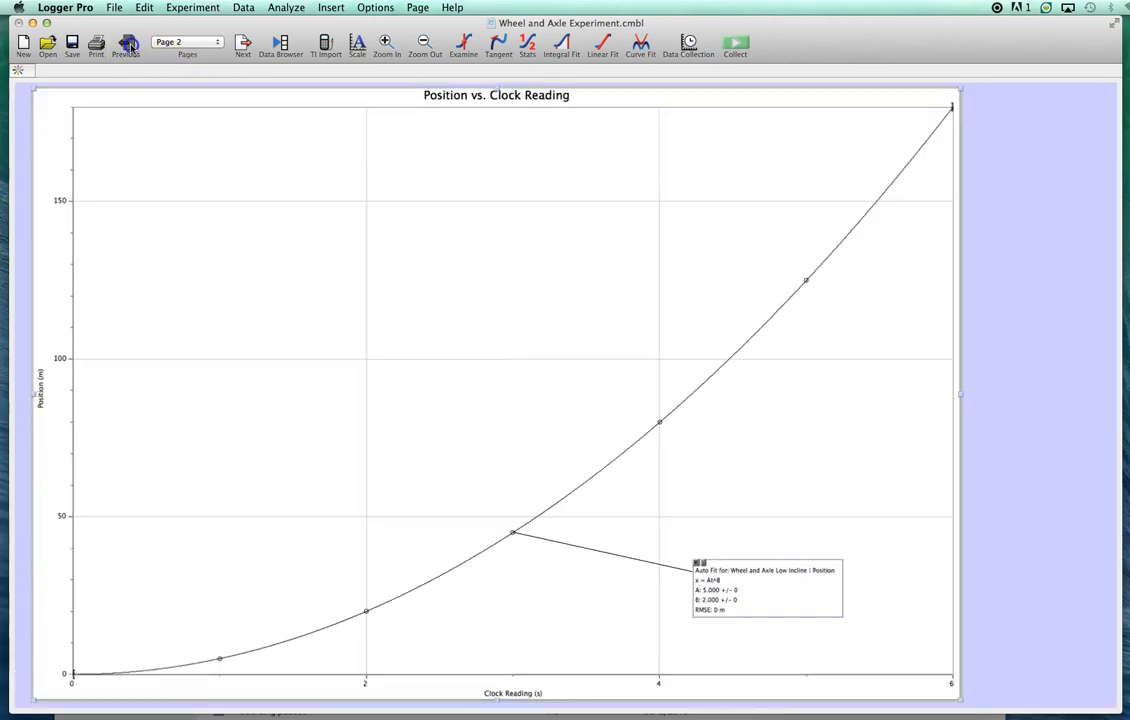
pyautogui.click(128, 45)
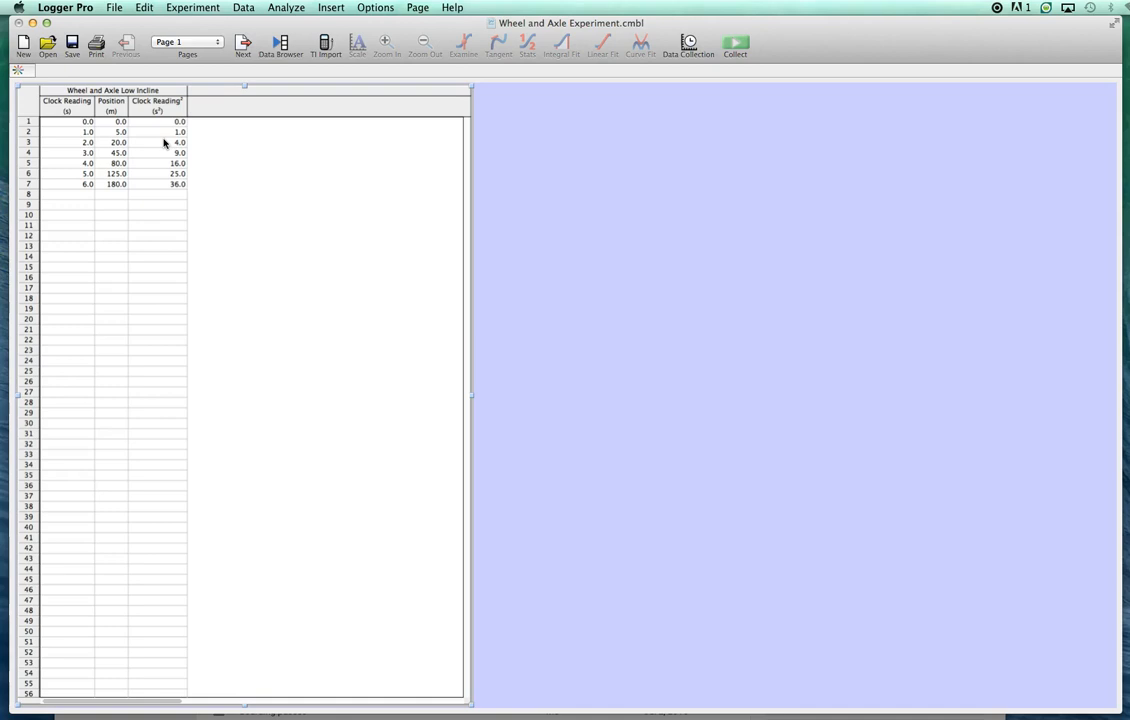
# - Start a new calculated column in the Wheel and Axle Low Incline data set and name it ΔClock Reading
pyautogui.click(218, 152)
pyautogui.click(243, 8)
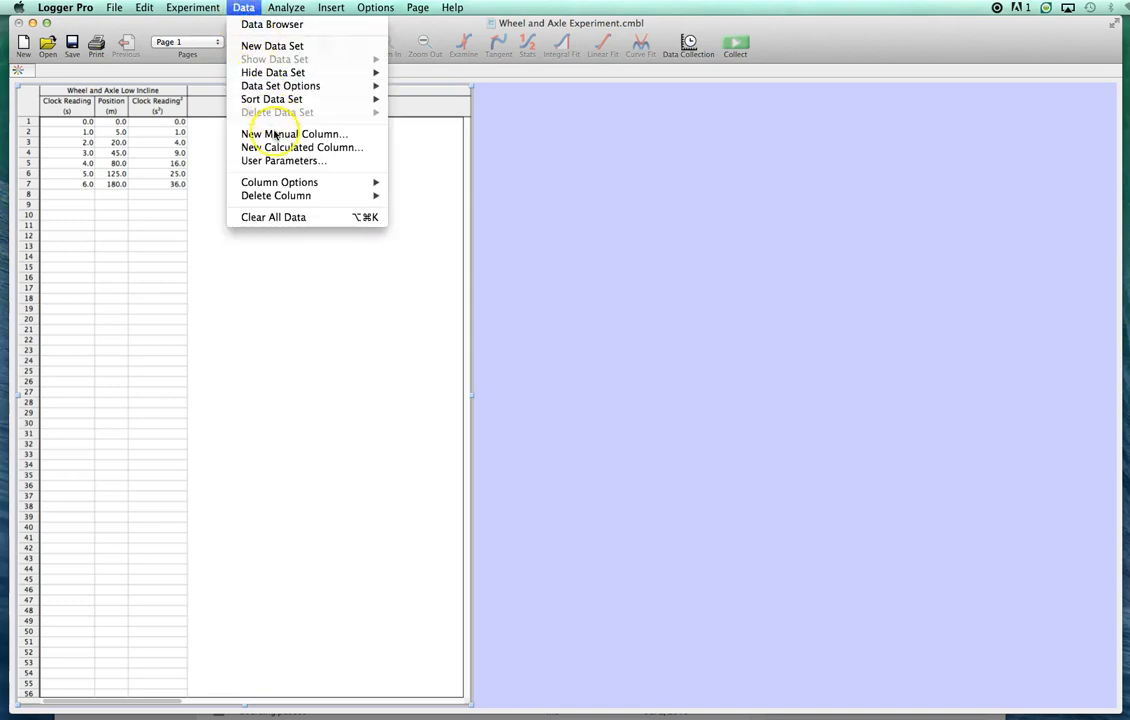
pyautogui.click(300, 147)
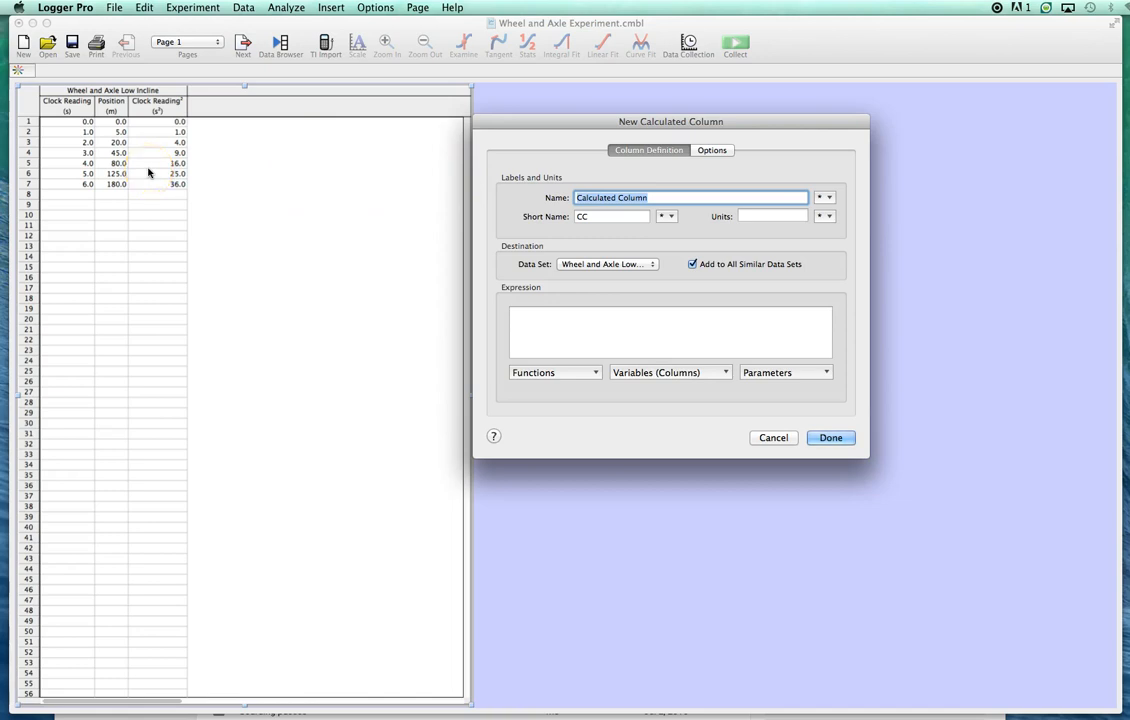
pyautogui.click(826, 197)
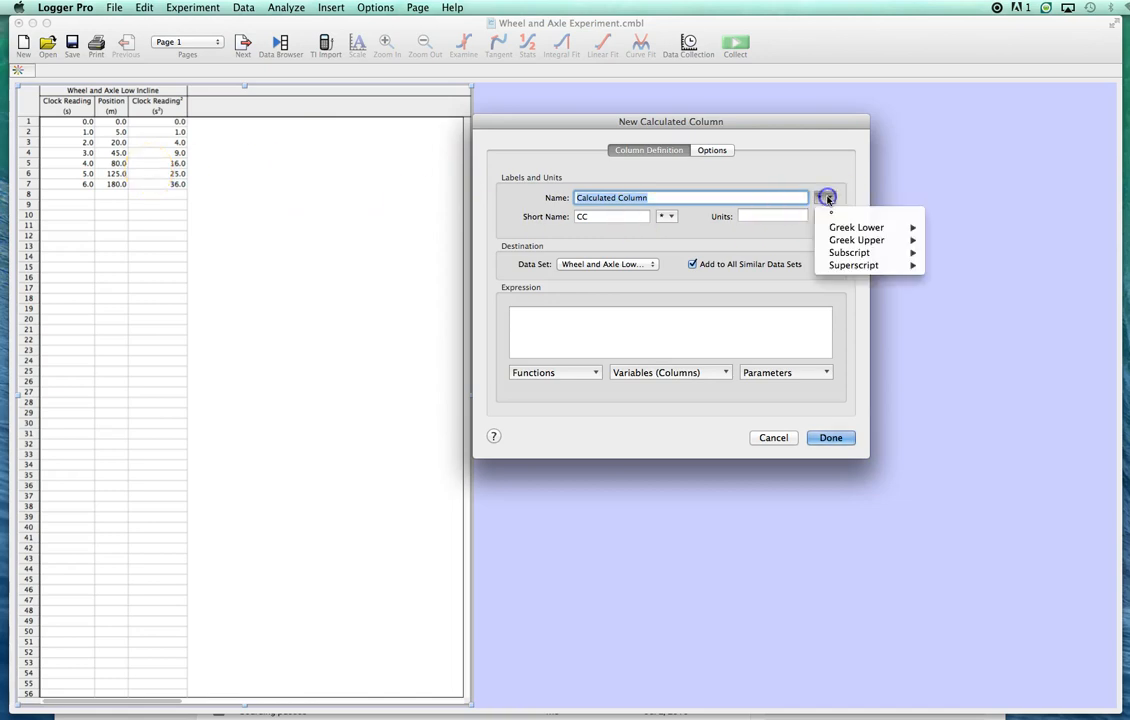
pyautogui.moveTo(850, 241)
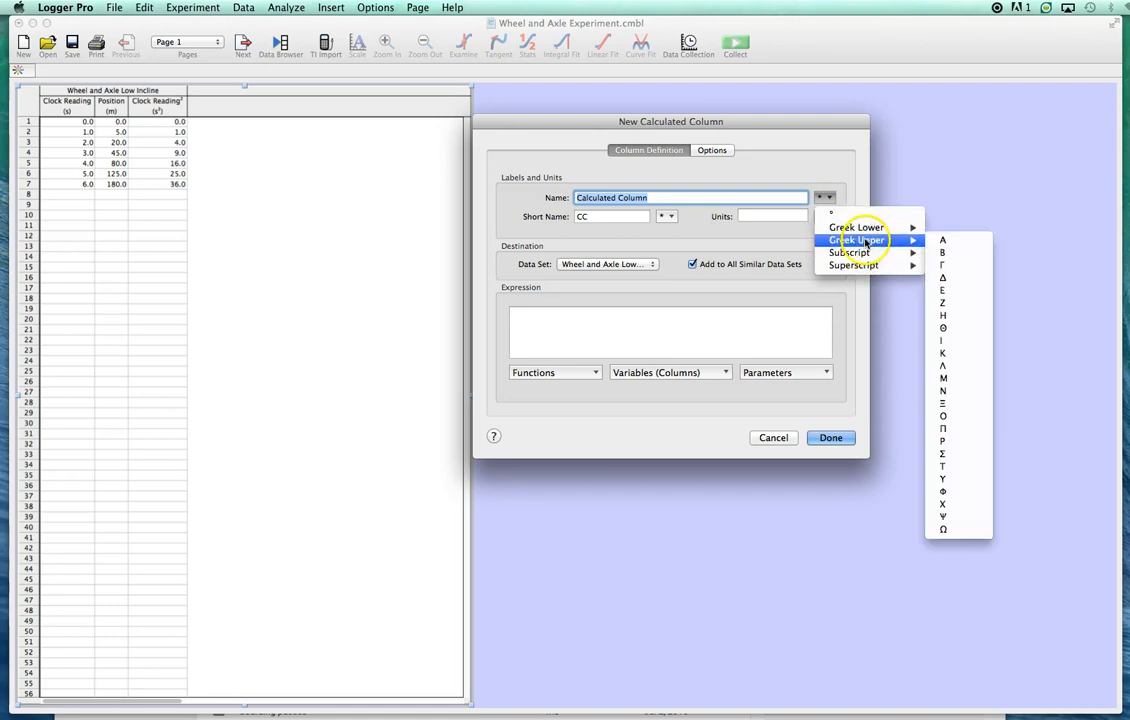
pyautogui.click(944, 283)
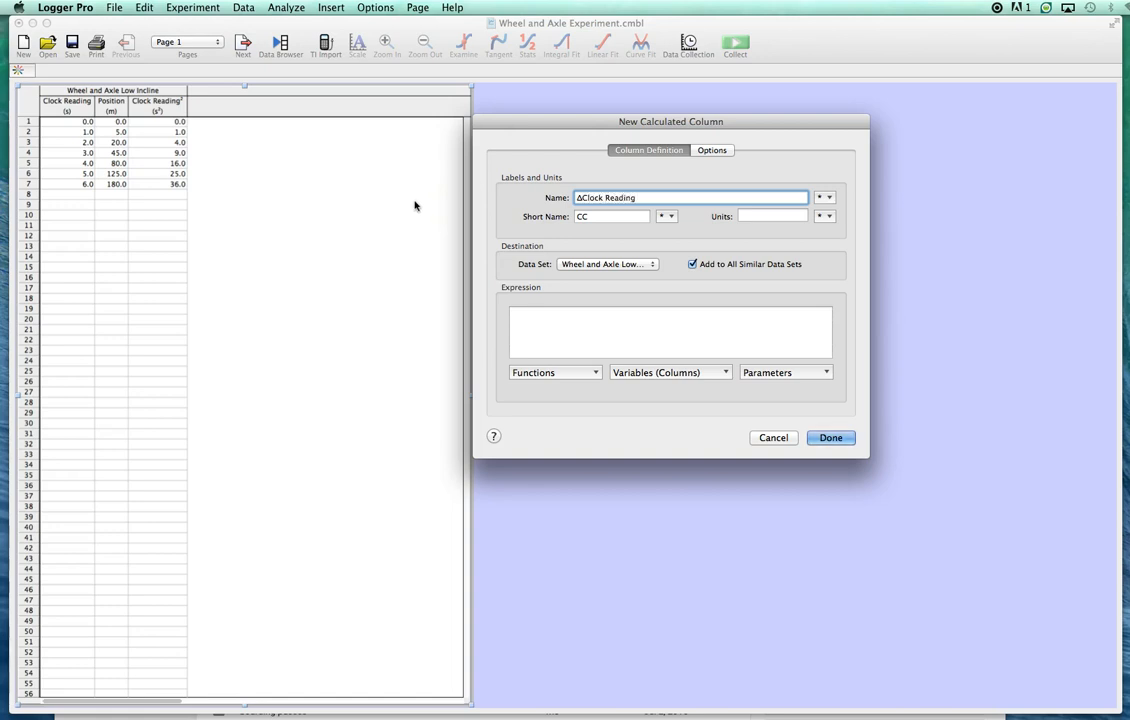
# - Give the ΔClock Reading column the short name Δt and the units s
pyautogui.doubleClick(590, 216)
pyautogui.press('BackSpace')
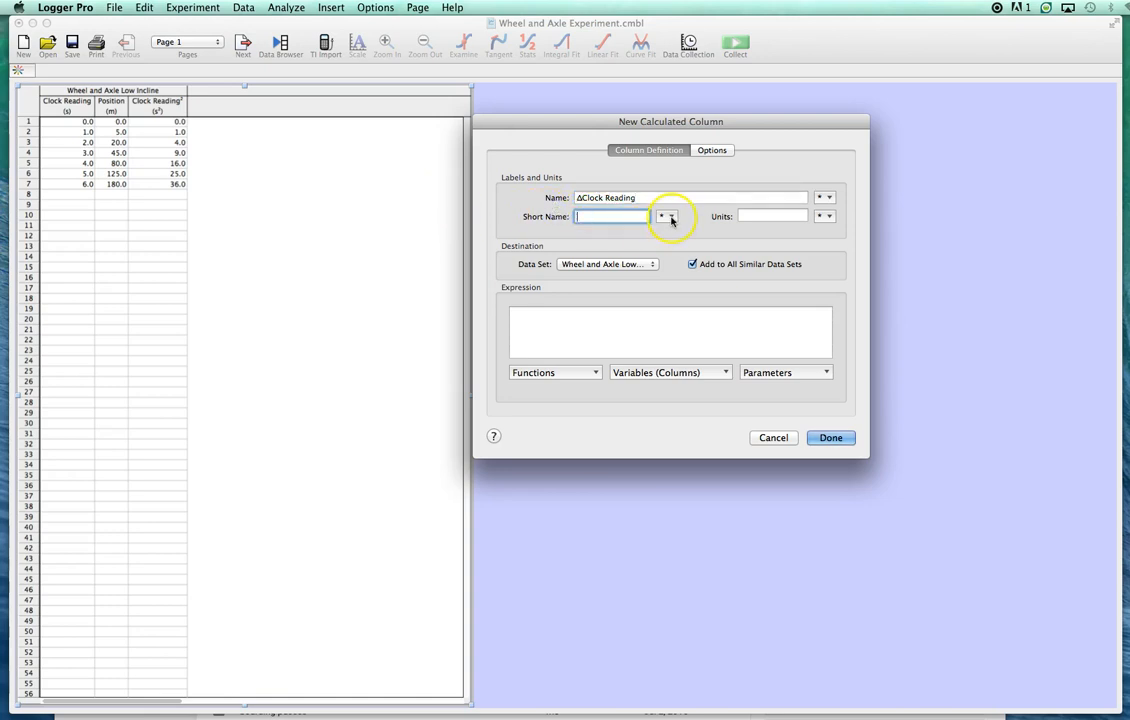
pyautogui.click(670, 216)
pyautogui.moveTo(700, 259)
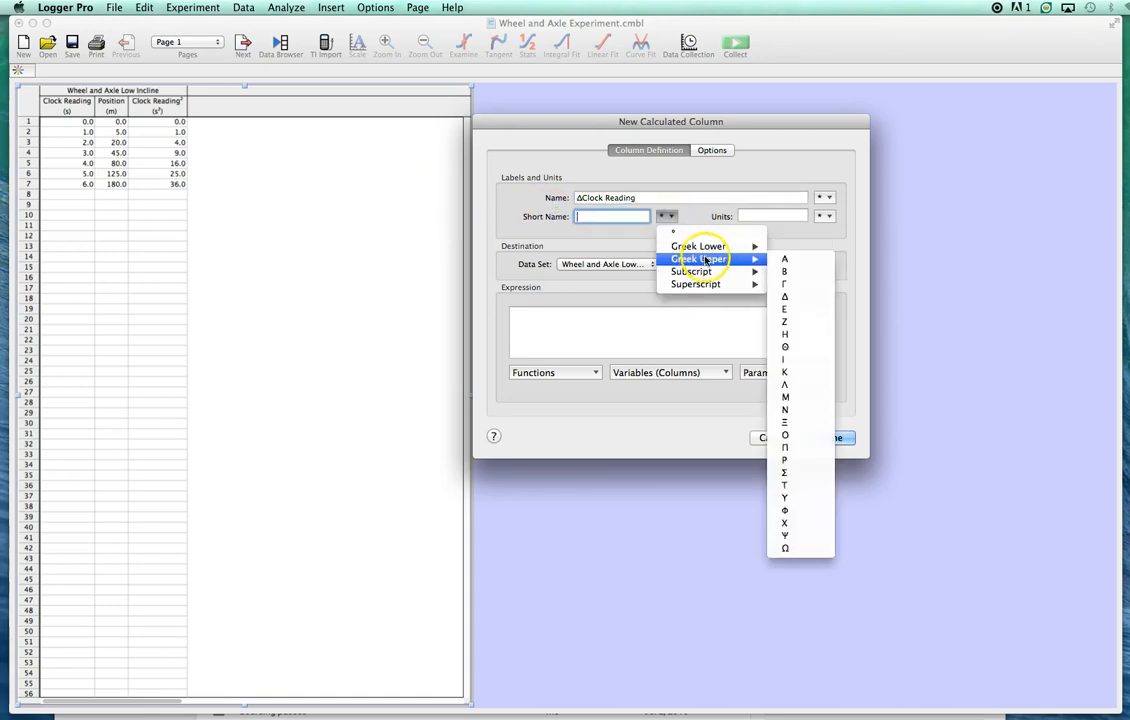
pyautogui.click(789, 299)
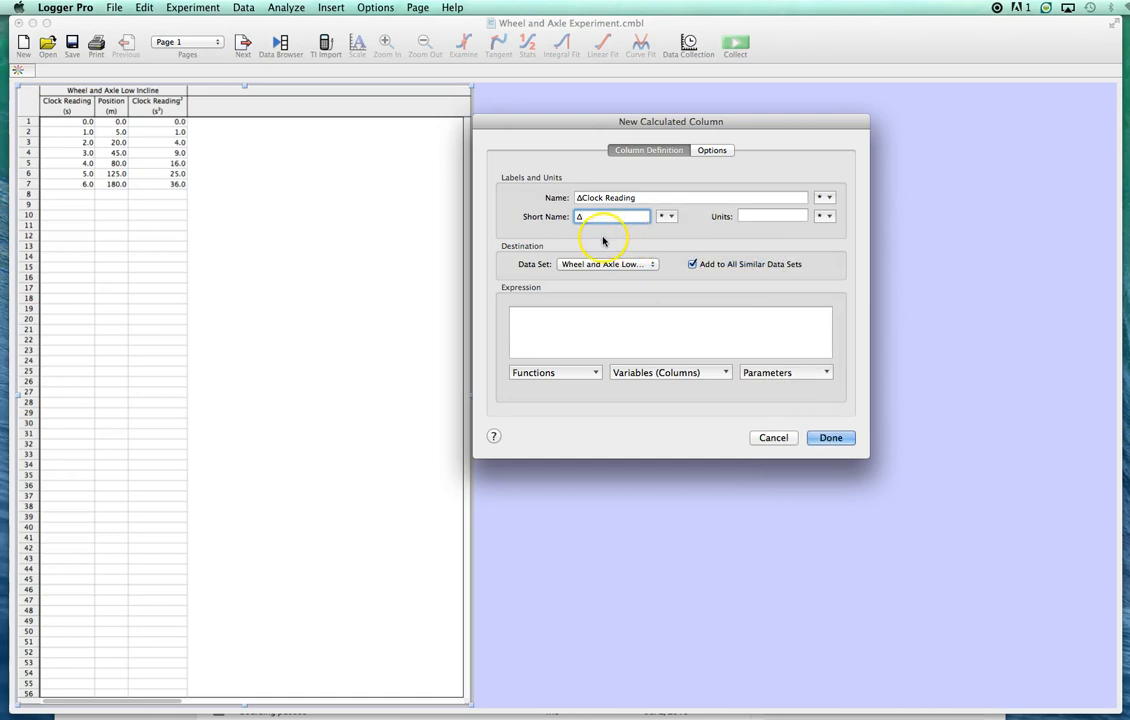
pyautogui.write('t')
pyautogui.click(745, 215)
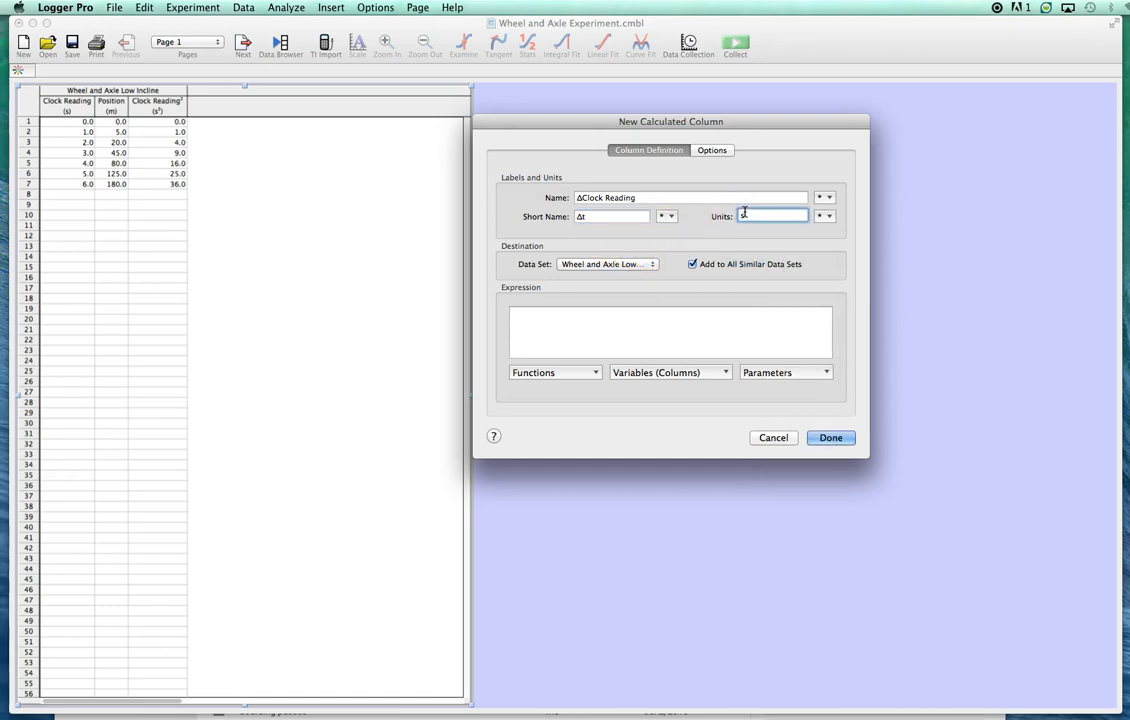
pyautogui.write('s')
# - Define the ΔClock Reading column with the expression delta("Clock Reading") and create it
pyautogui.click(580, 316)
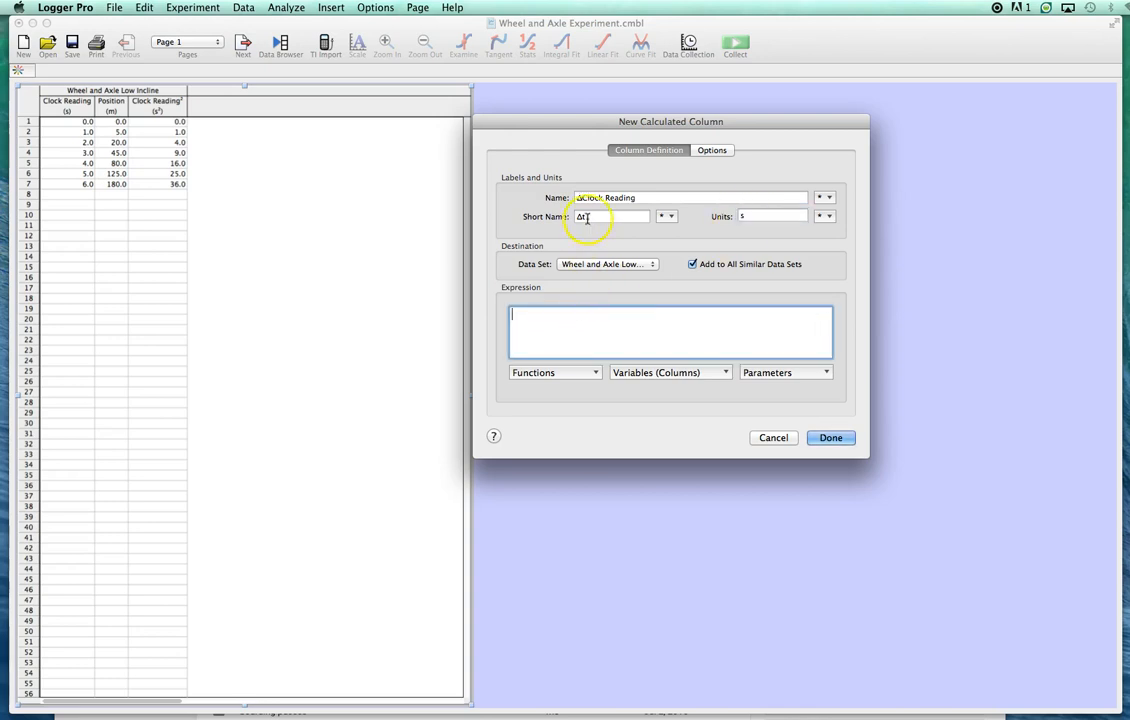
pyautogui.click(543, 374)
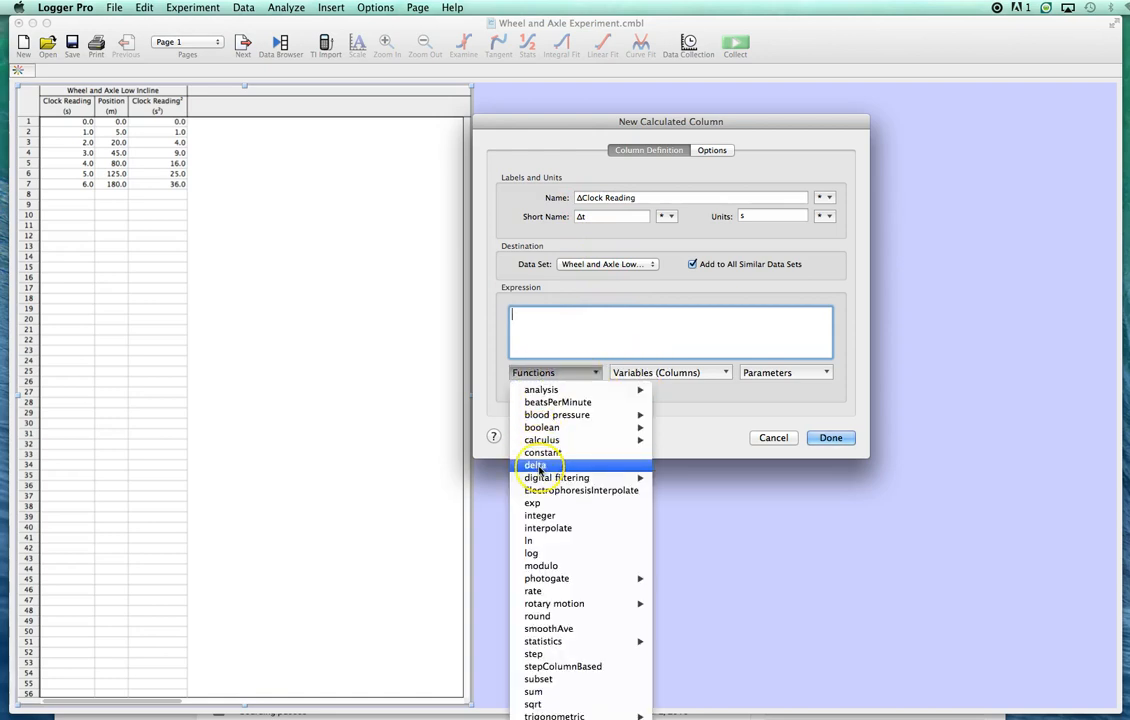
pyautogui.click(538, 466)
pyautogui.click(548, 332)
pyautogui.click(640, 372)
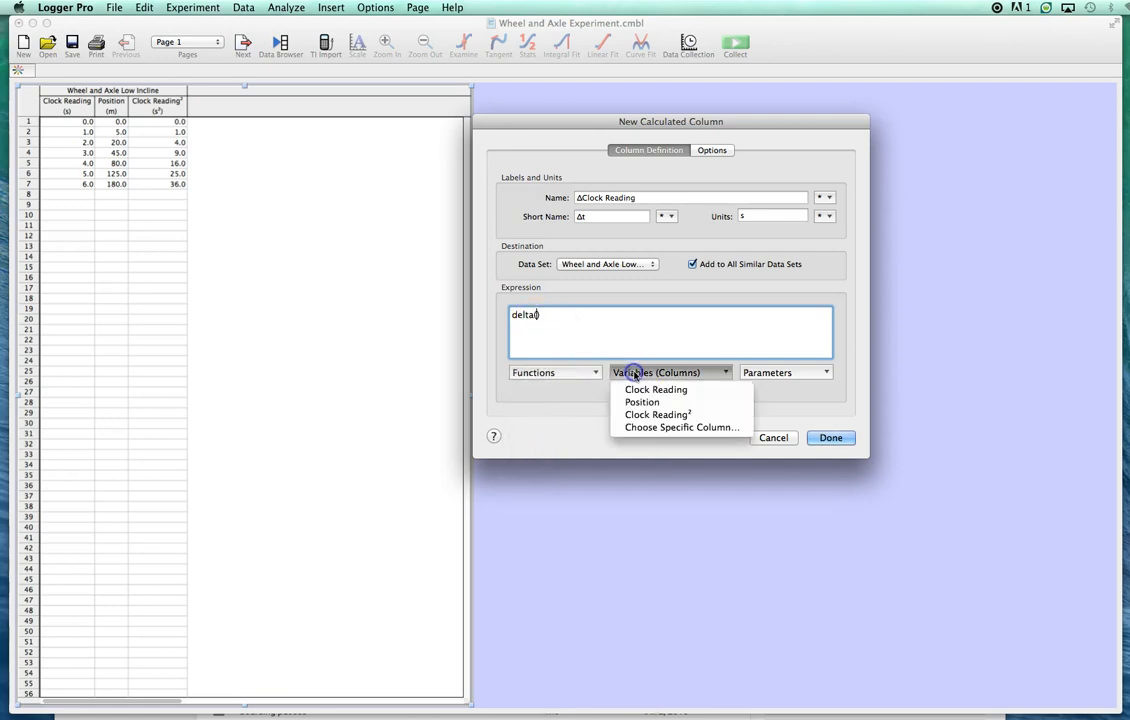
pyautogui.click(640, 390)
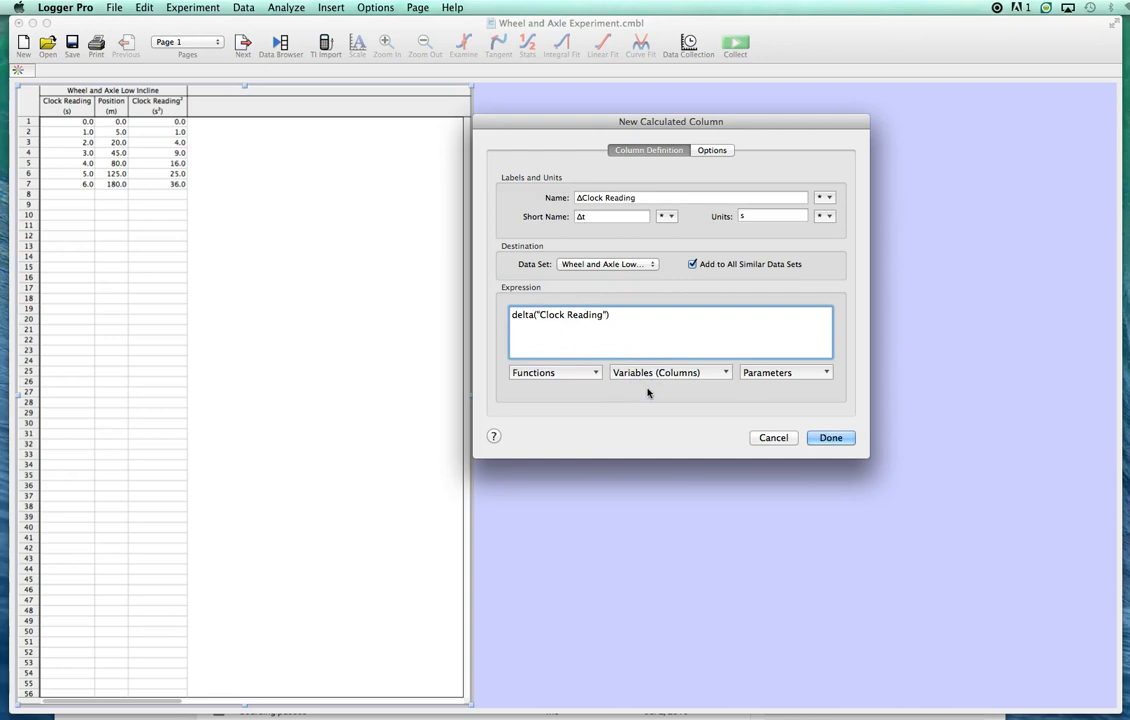
pyautogui.click(831, 438)
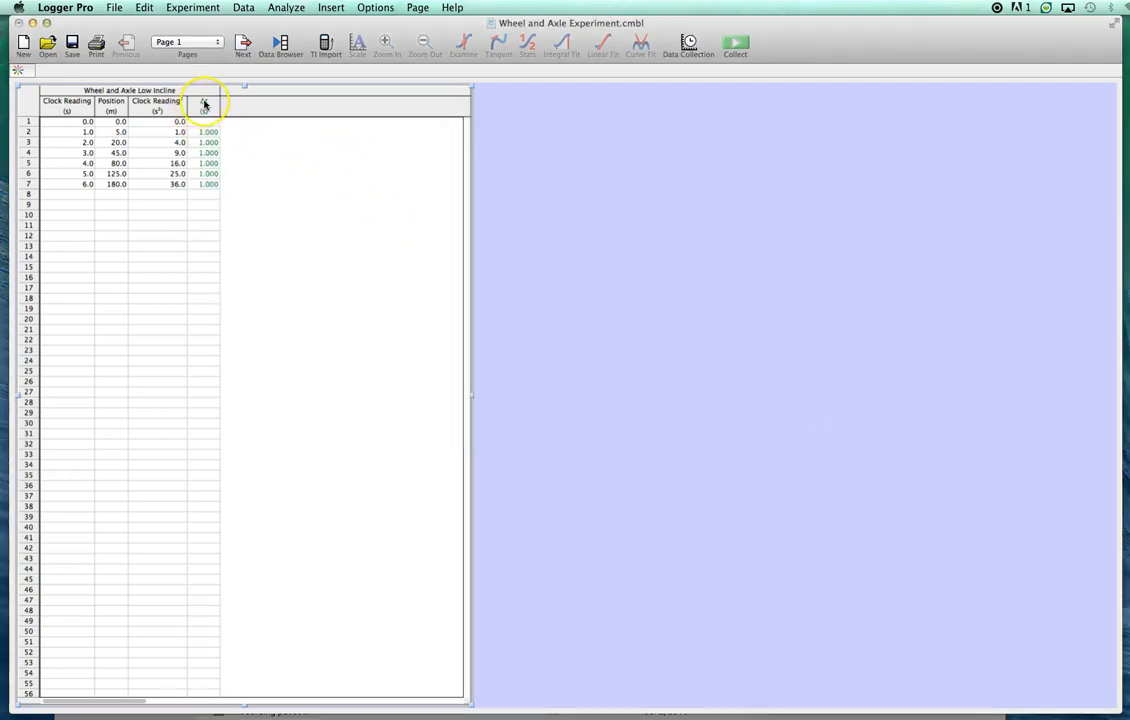
# - Format the Δt column with black colour, Empty Circle point symbols and a displayed precision of 1 decimal place
pyautogui.moveTo(205, 105)
pyautogui.doubleClick(206, 107)
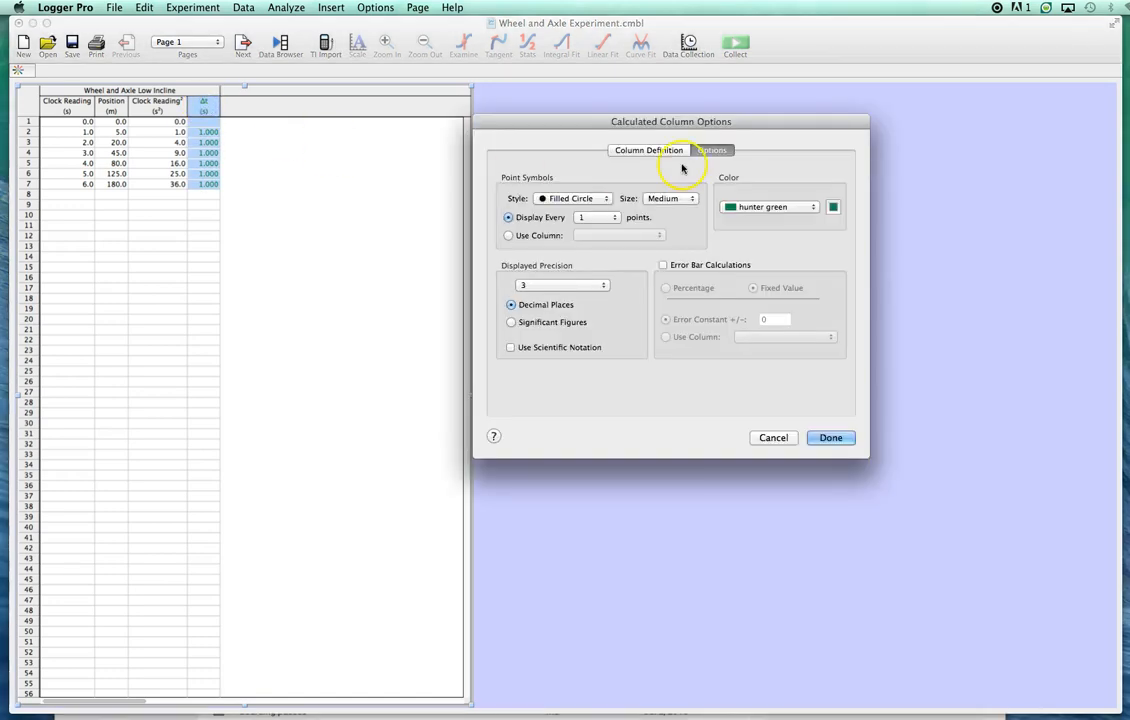
pyautogui.click(760, 206)
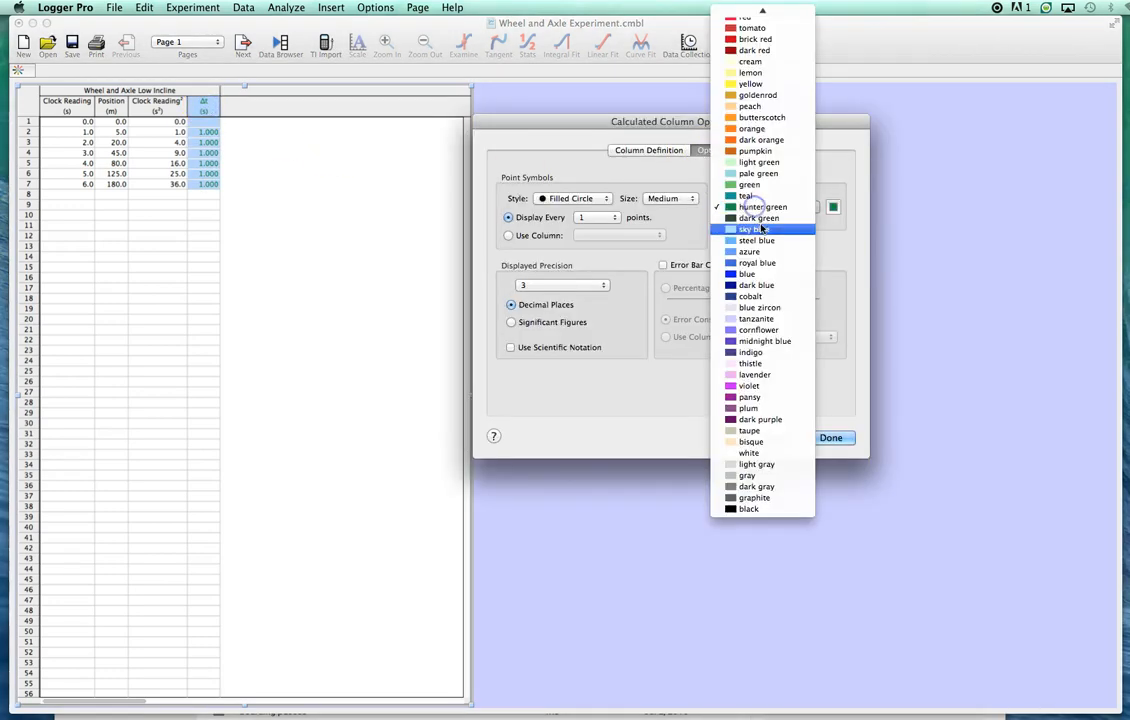
pyautogui.click(757, 510)
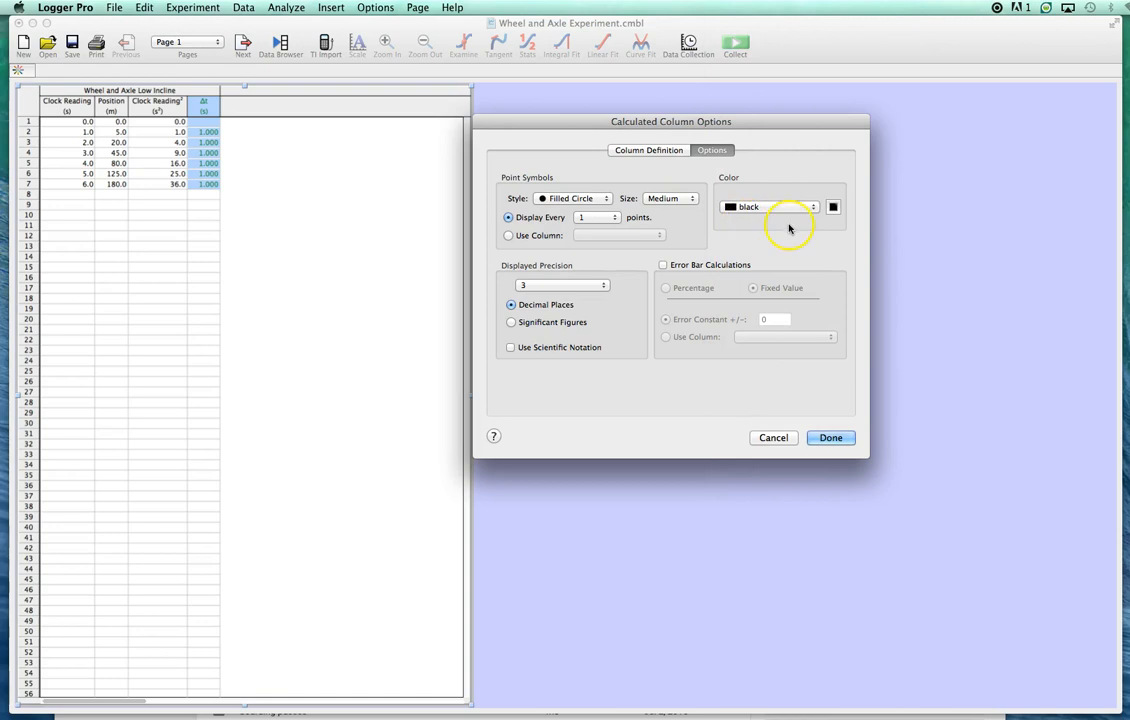
pyautogui.click(555, 198)
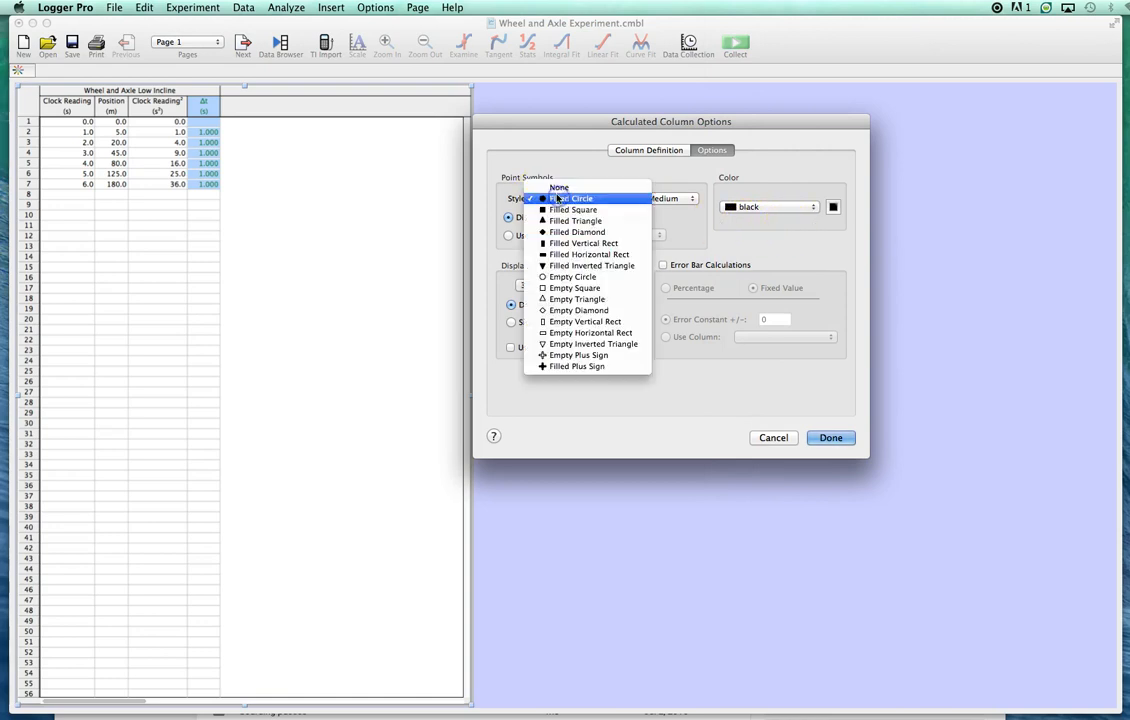
pyautogui.click(576, 278)
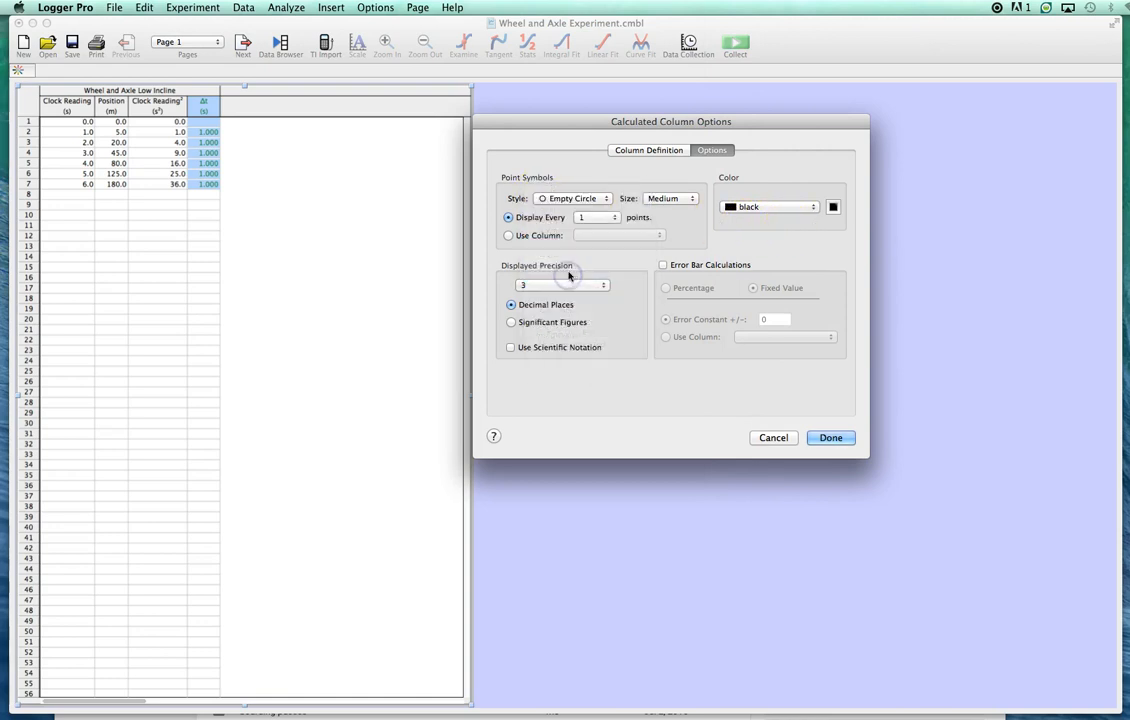
pyautogui.click(560, 286)
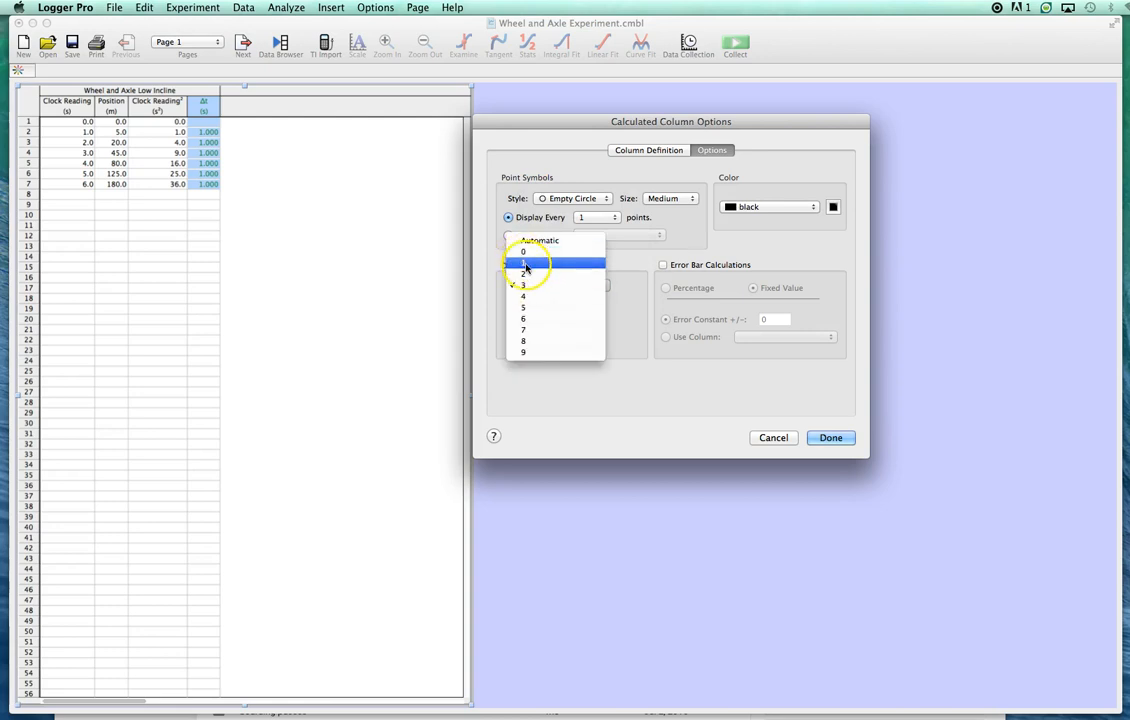
pyautogui.click(525, 267)
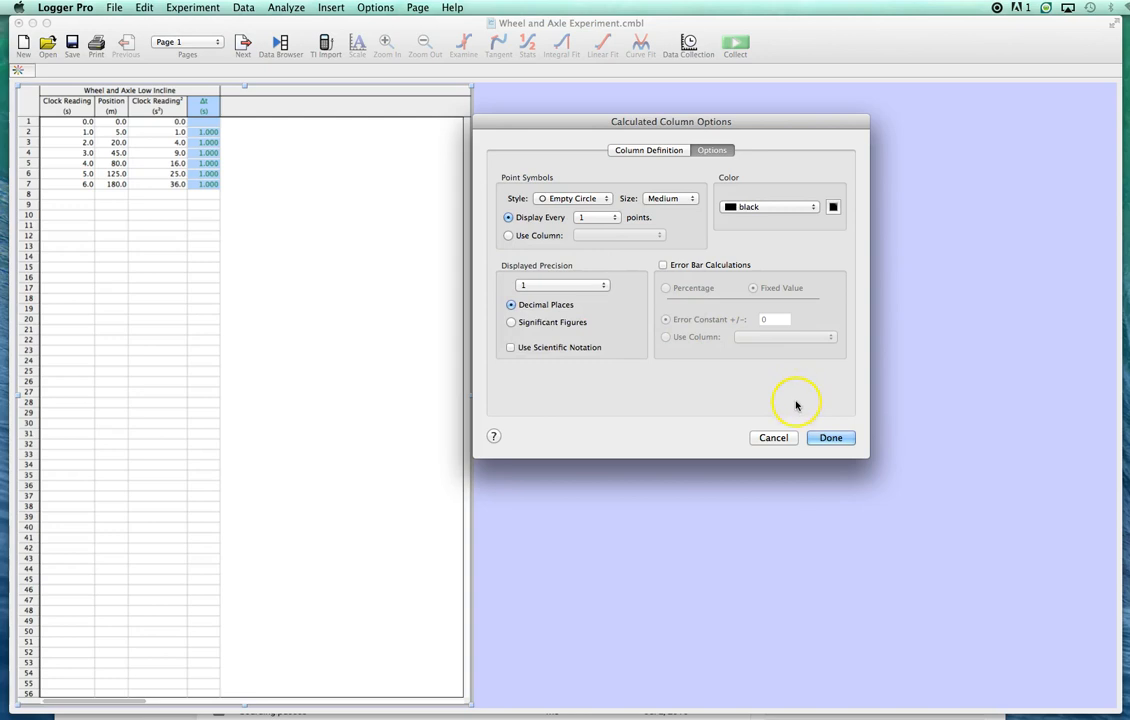
pyautogui.click(829, 437)
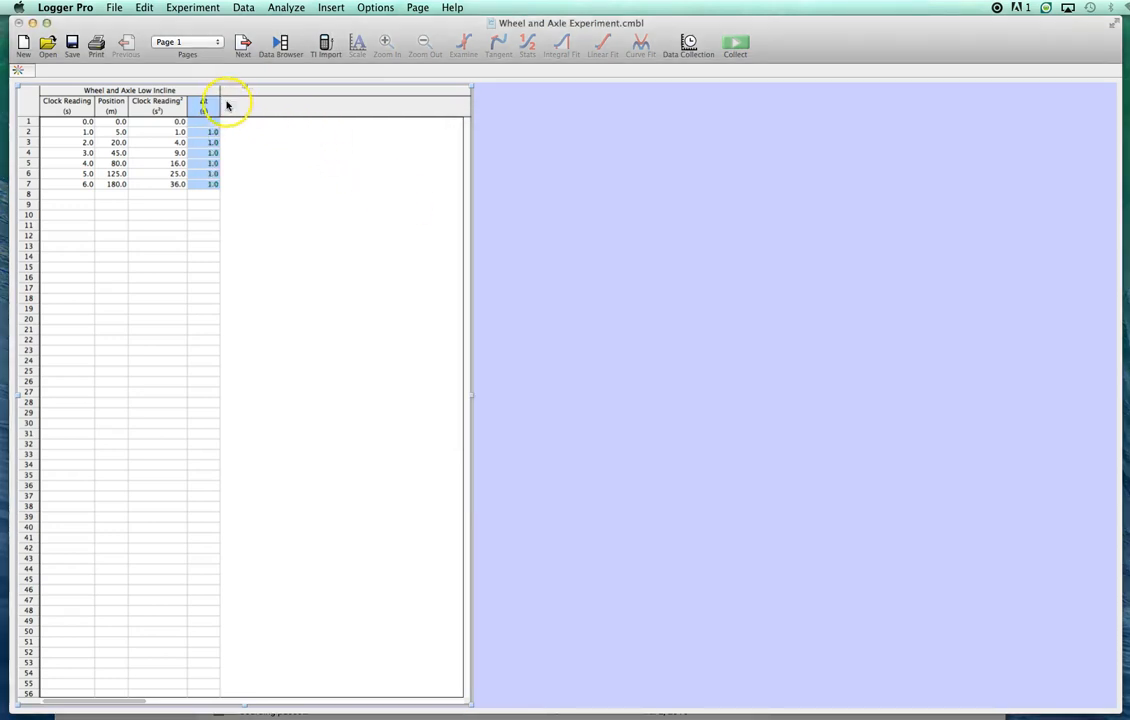
# - Start another new calculated column and name it ΔPosition
pyautogui.click(241, 8)
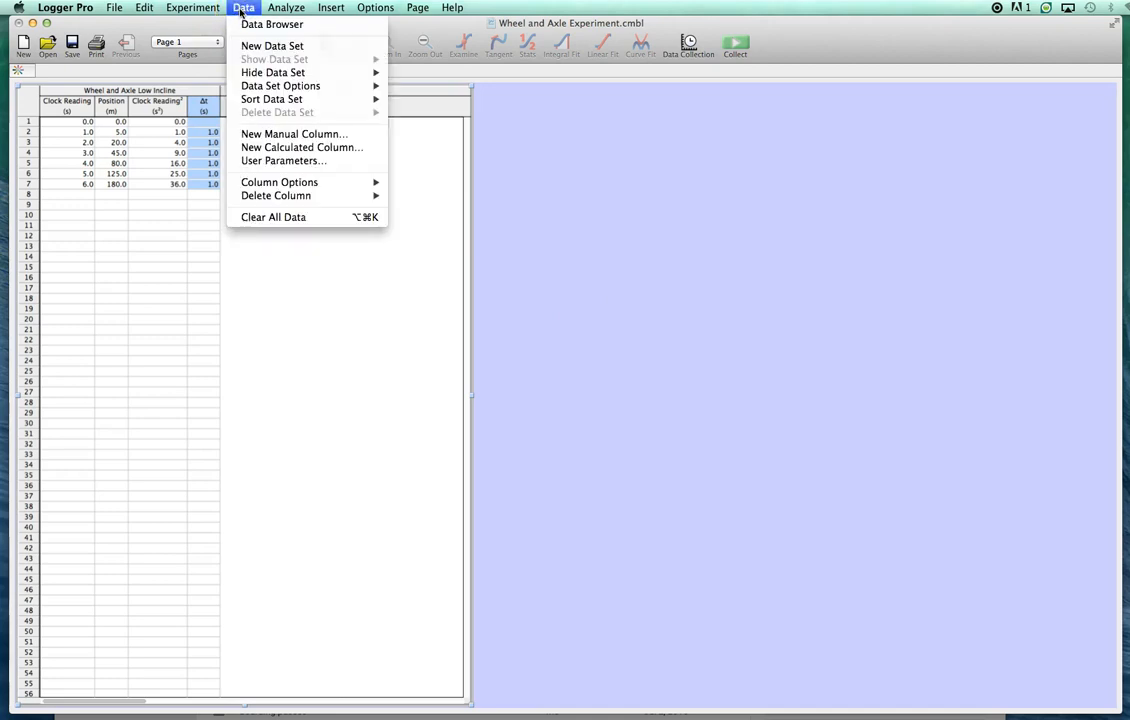
pyautogui.click(296, 147)
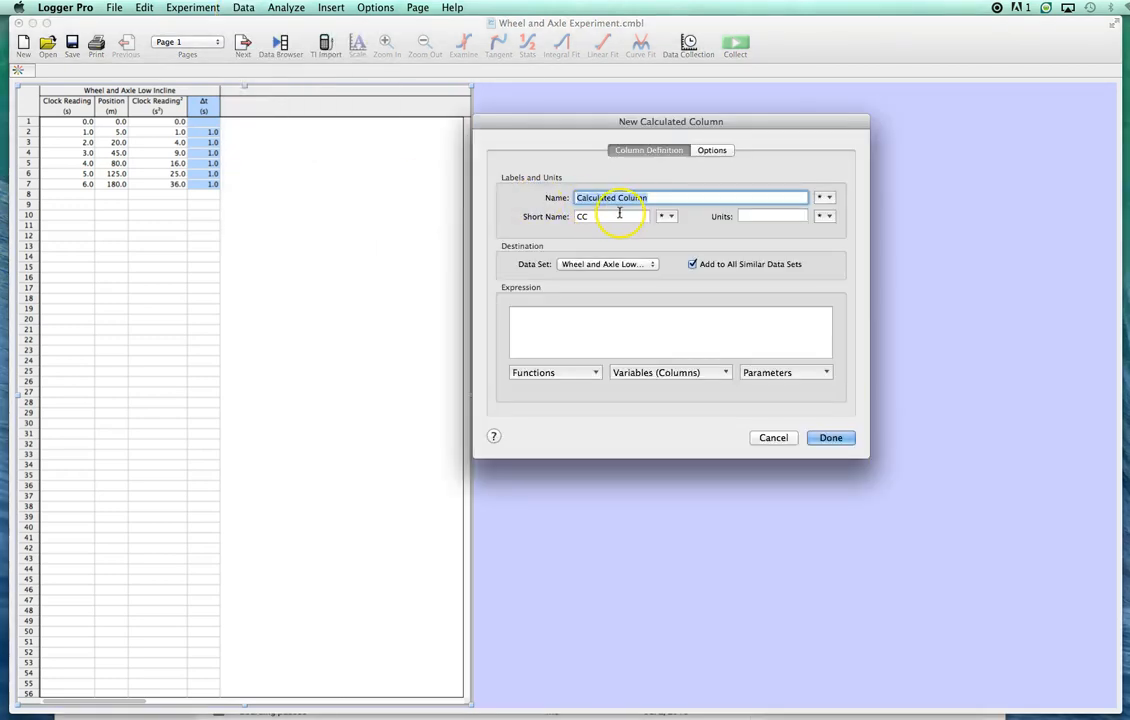
pyautogui.click(824, 197)
pyautogui.moveTo(855, 242)
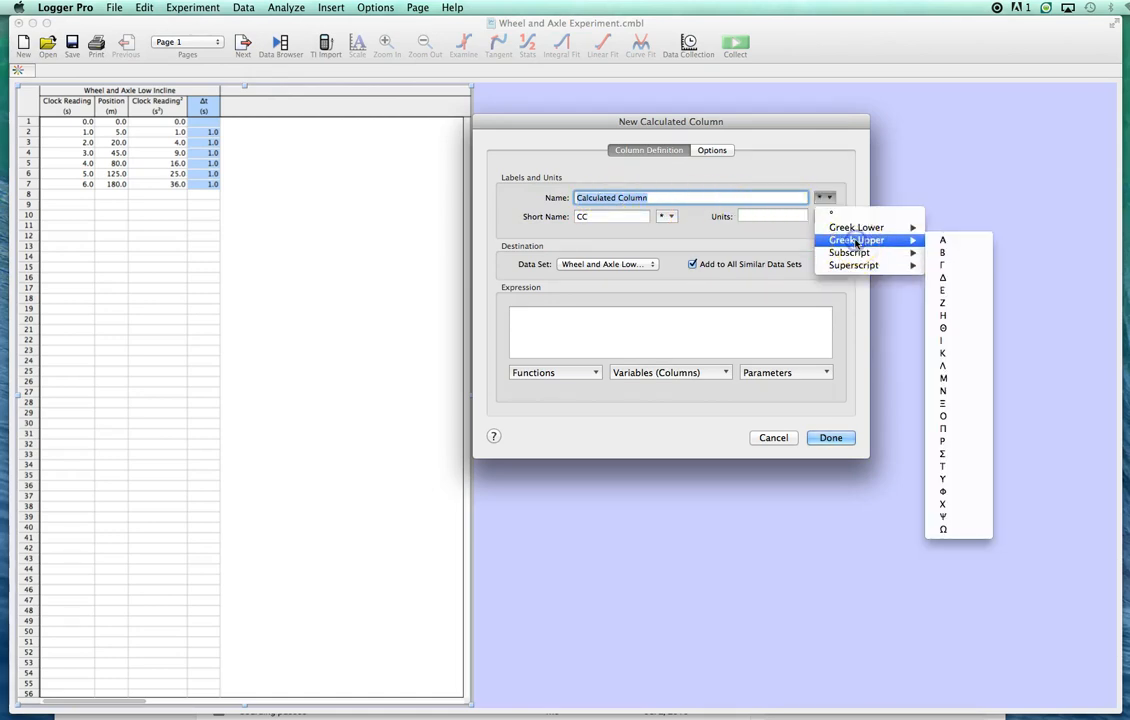
pyautogui.click(942, 277)
pyautogui.write('Position')
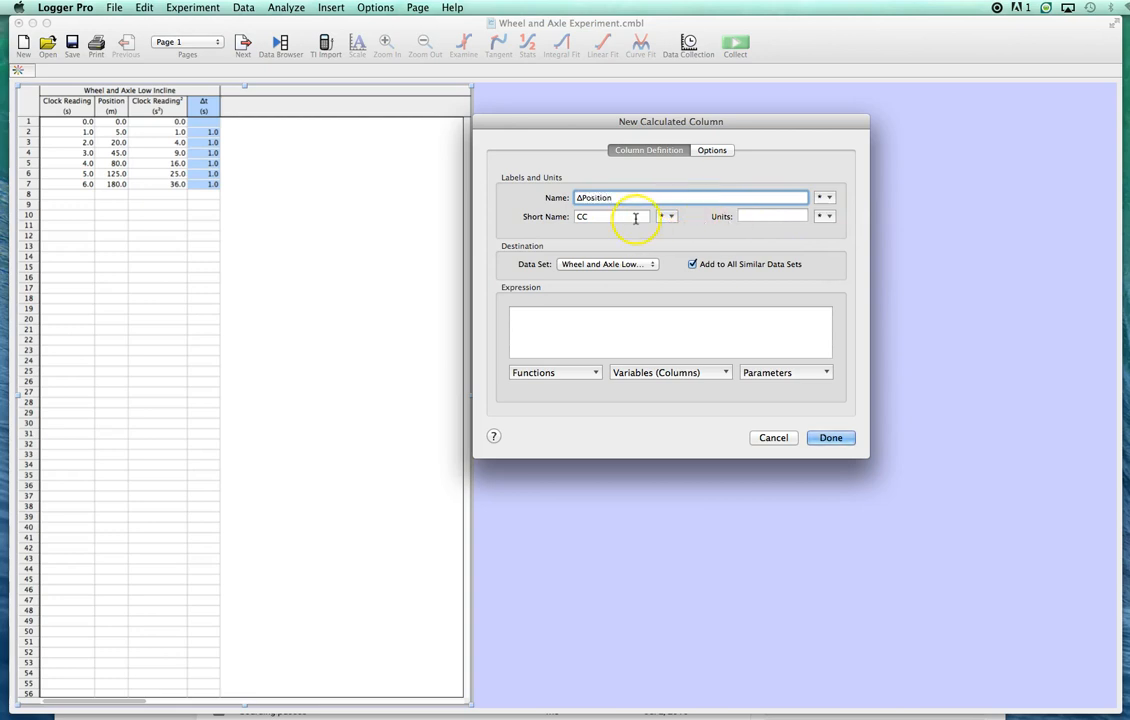
# - Give the ΔPosition column the short name Δx and the units m
pyautogui.click(670, 216)
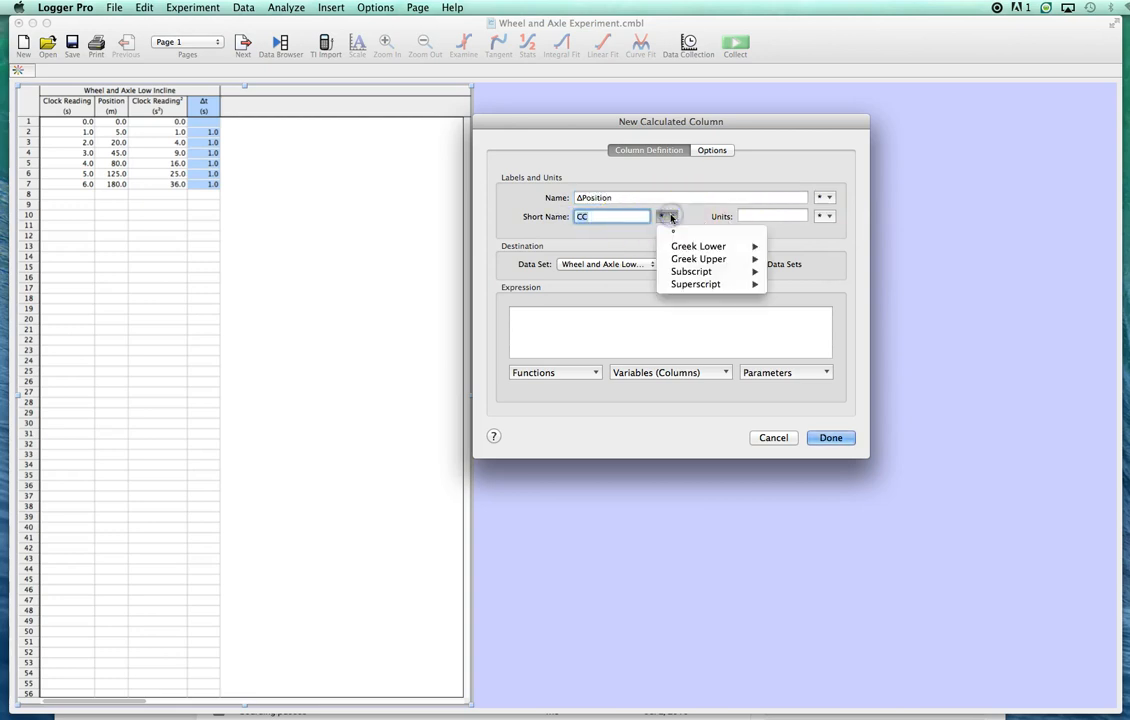
pyautogui.click(781, 295)
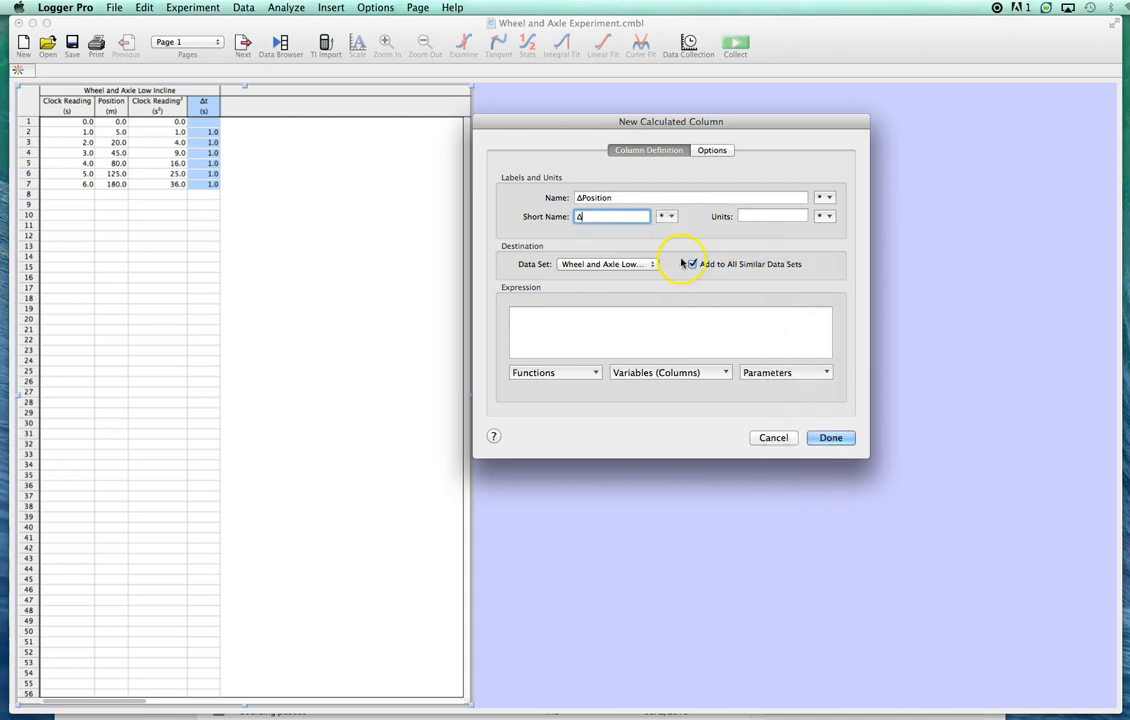
pyautogui.write('x')
pyautogui.click(752, 216)
pyautogui.write('m')
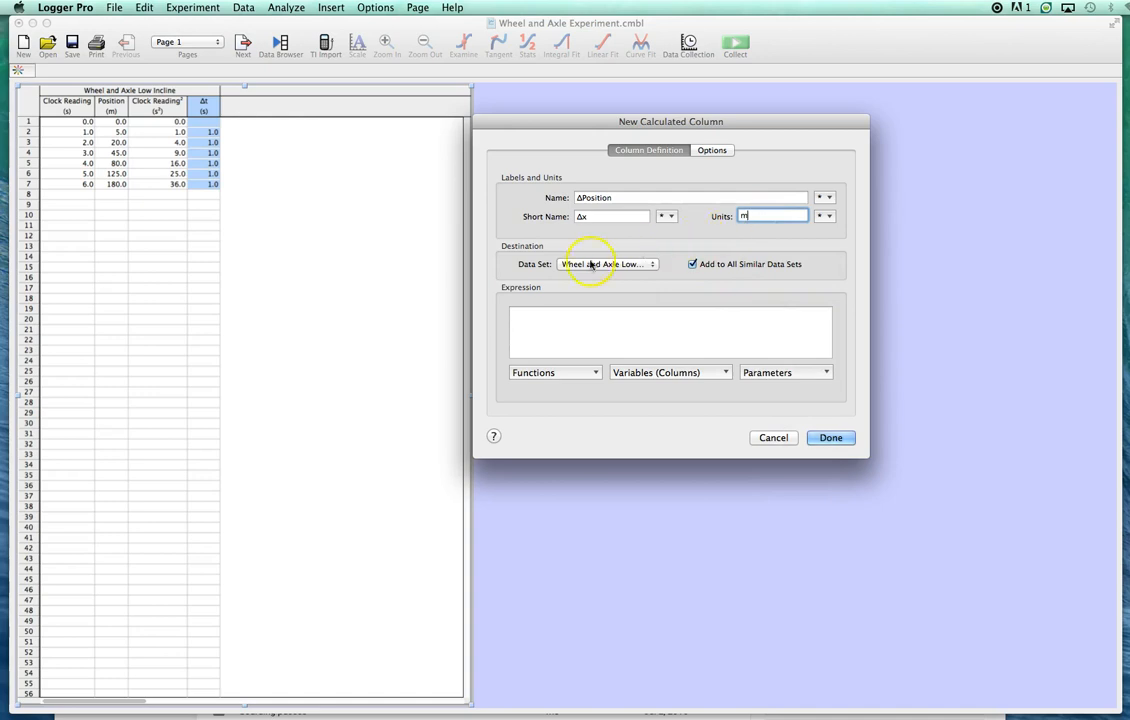
# - Define the ΔPosition column with the expression delta("Position") and create it
pyautogui.click(534, 312)
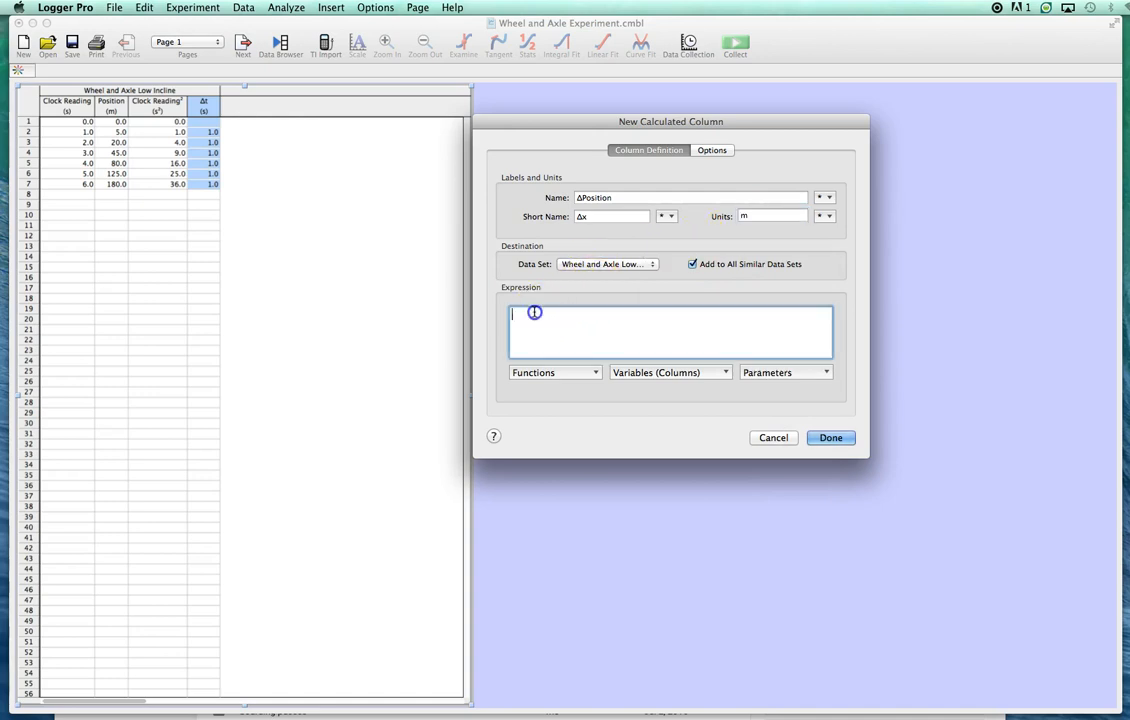
pyautogui.click(548, 379)
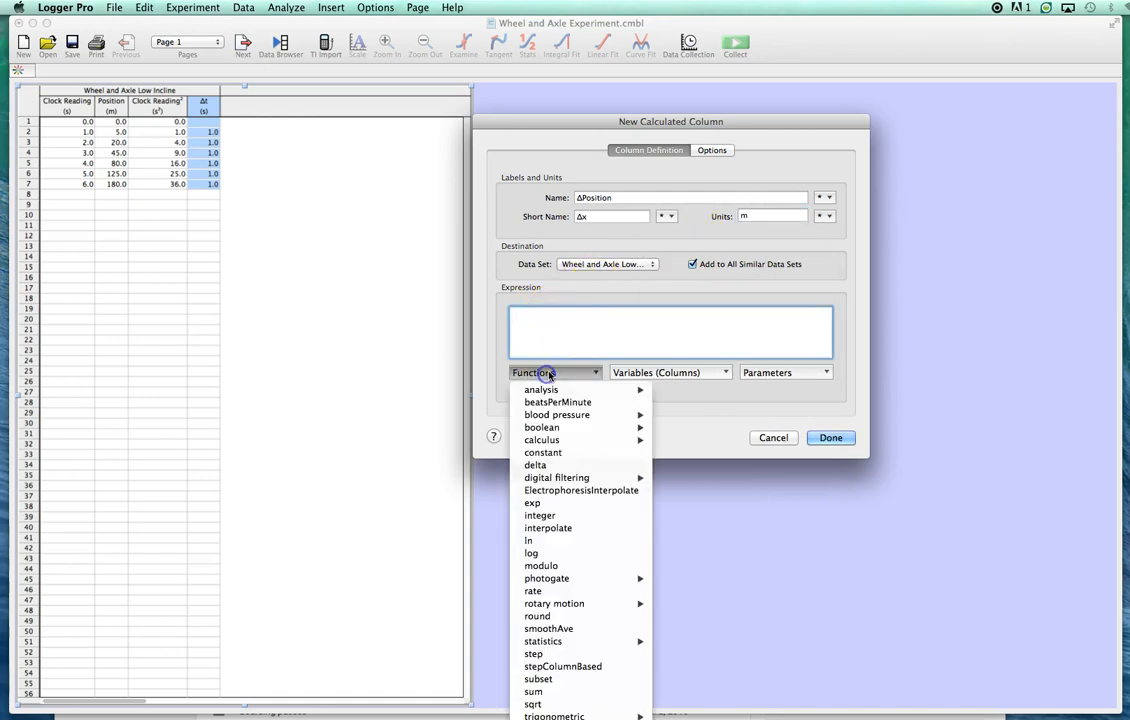
pyautogui.click(536, 465)
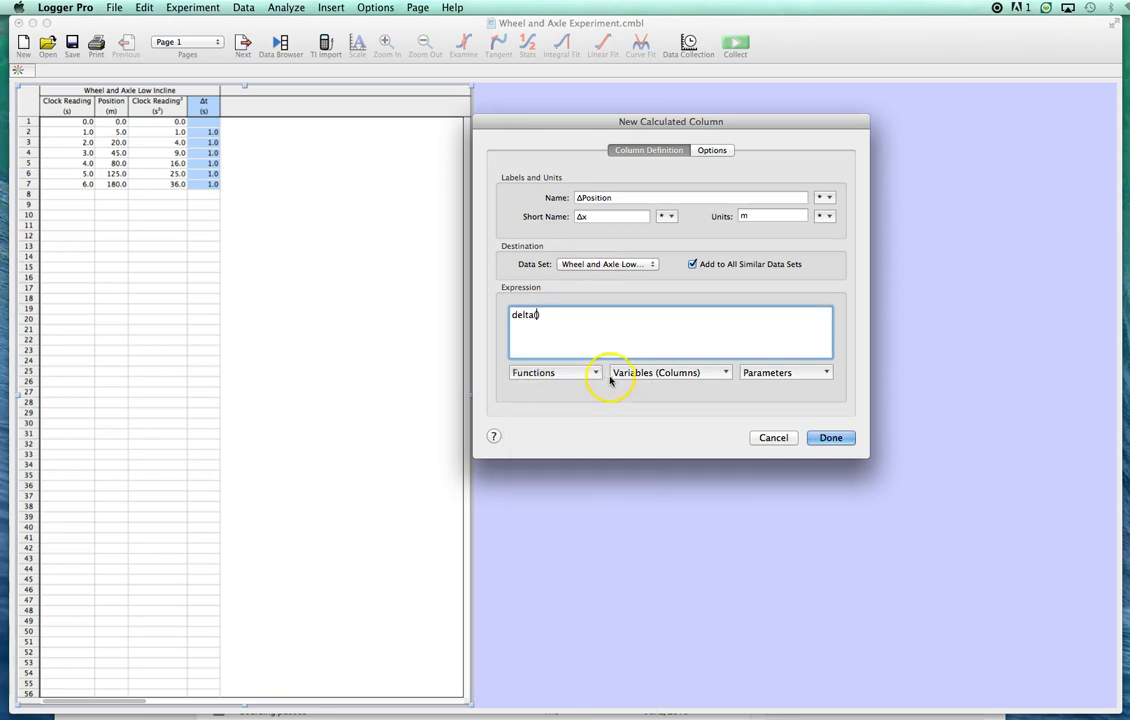
pyautogui.click(638, 373)
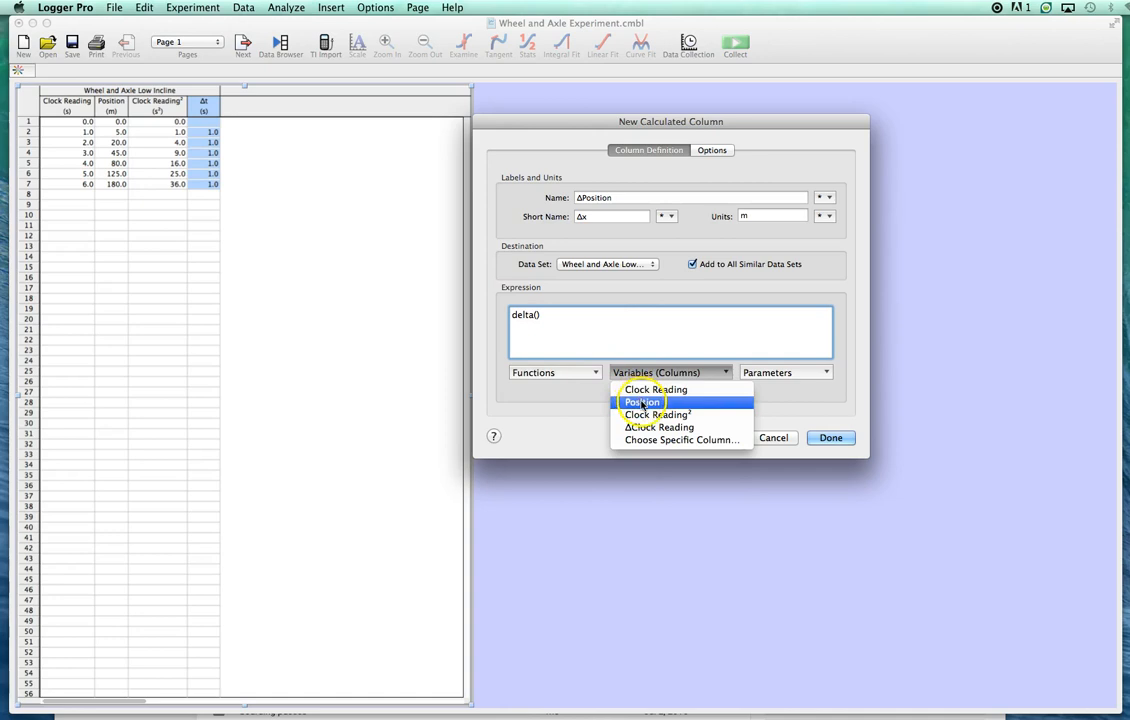
pyautogui.click(642, 402)
pyautogui.click(831, 437)
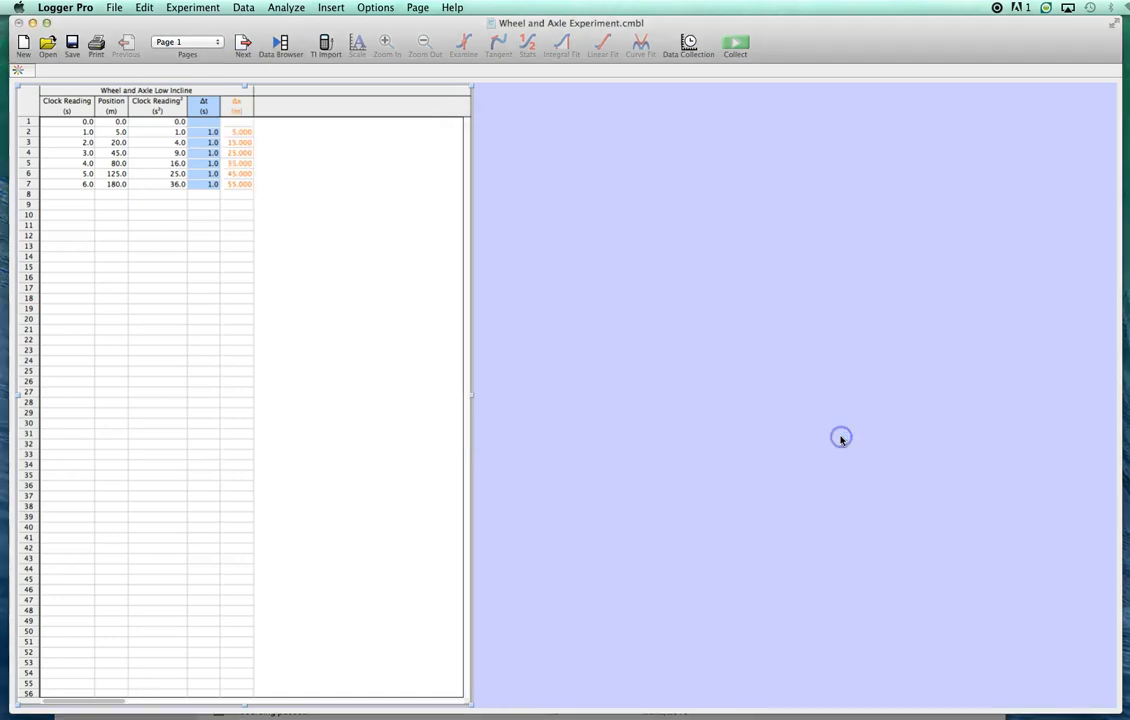
# - Format the Δx column with black colour and Empty Circle point symbols
pyautogui.doubleClick(235, 103)
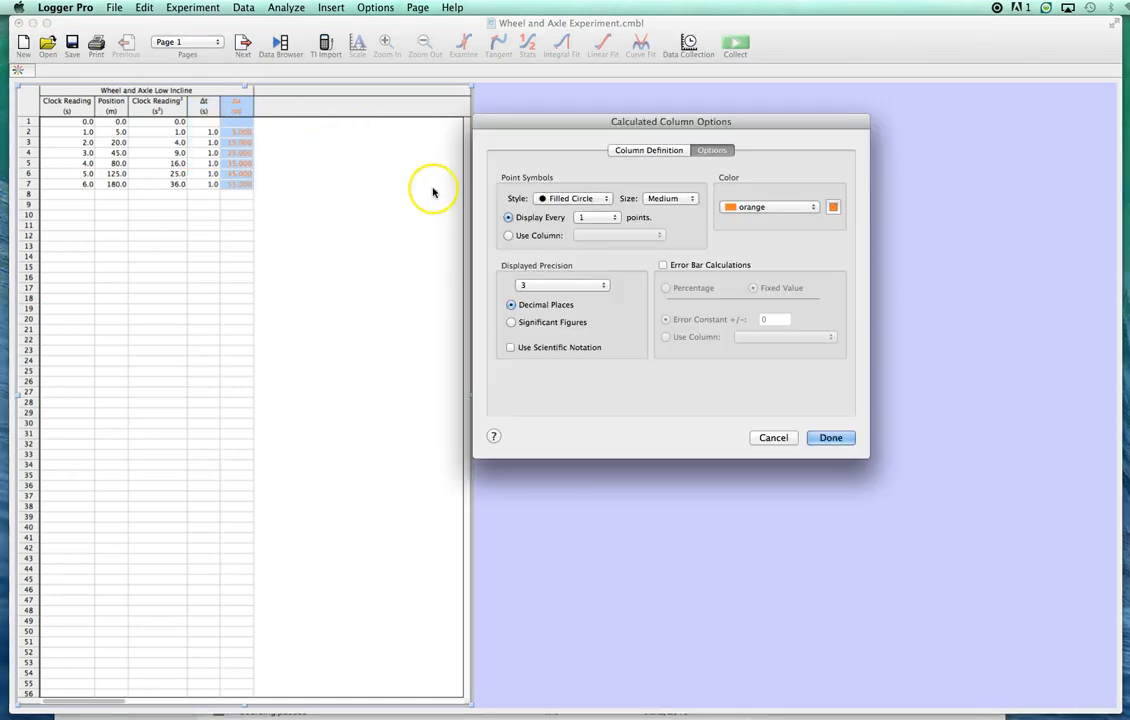
pyautogui.click(740, 207)
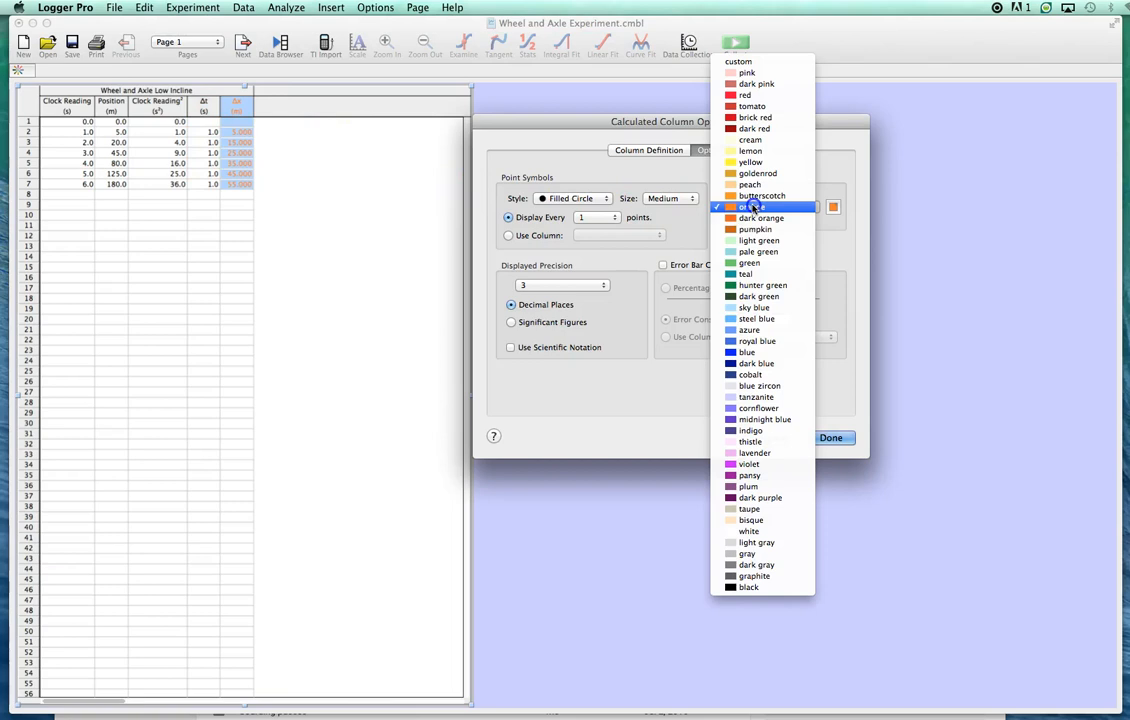
pyautogui.click(750, 588)
pyautogui.click(565, 198)
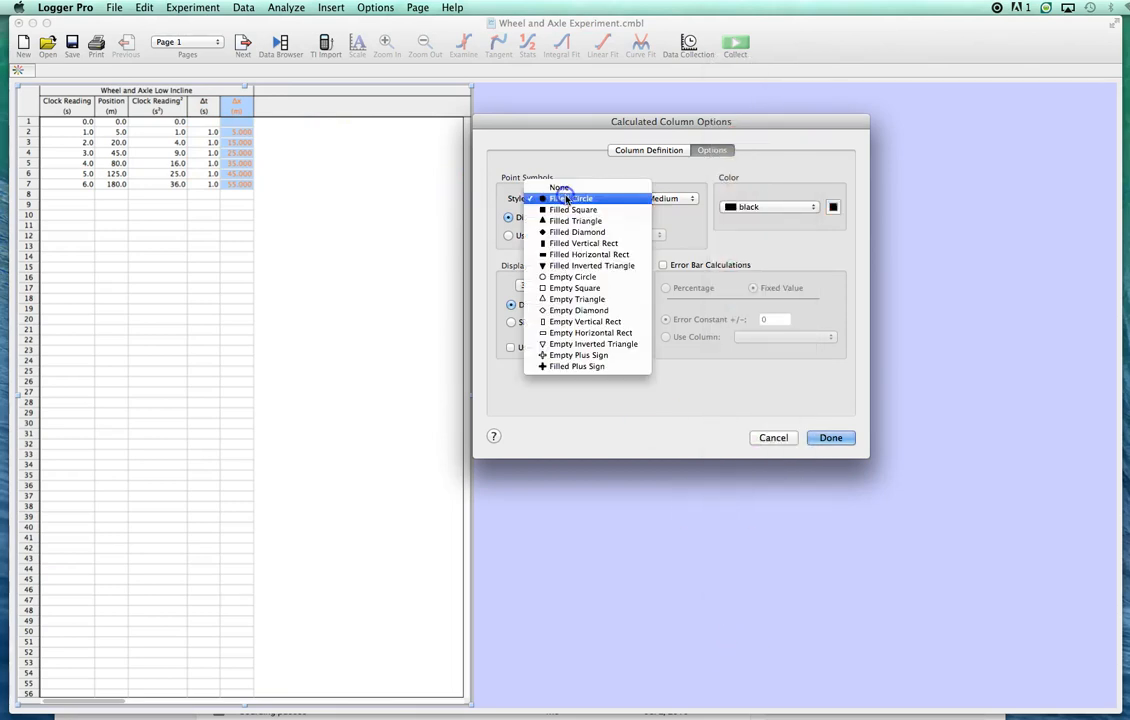
pyautogui.click(572, 276)
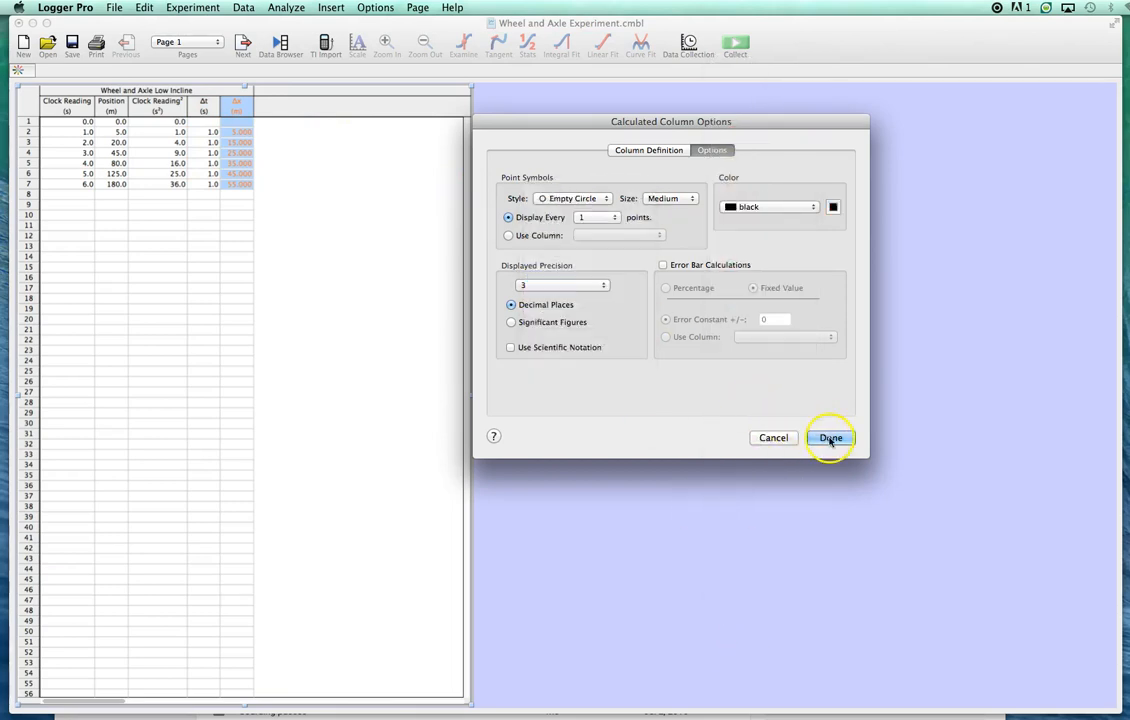
pyautogui.click(830, 439)
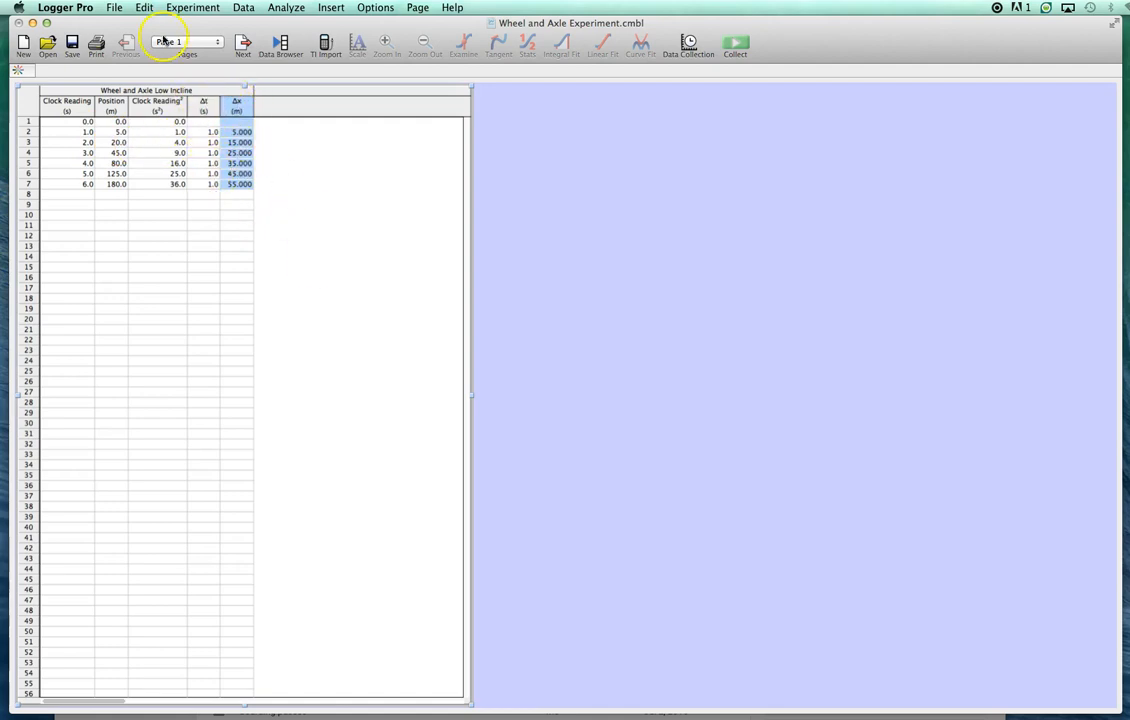
# - Start a new calculated column named Average Velocity with the short name v and the units m/s
pyautogui.click(243, 8)
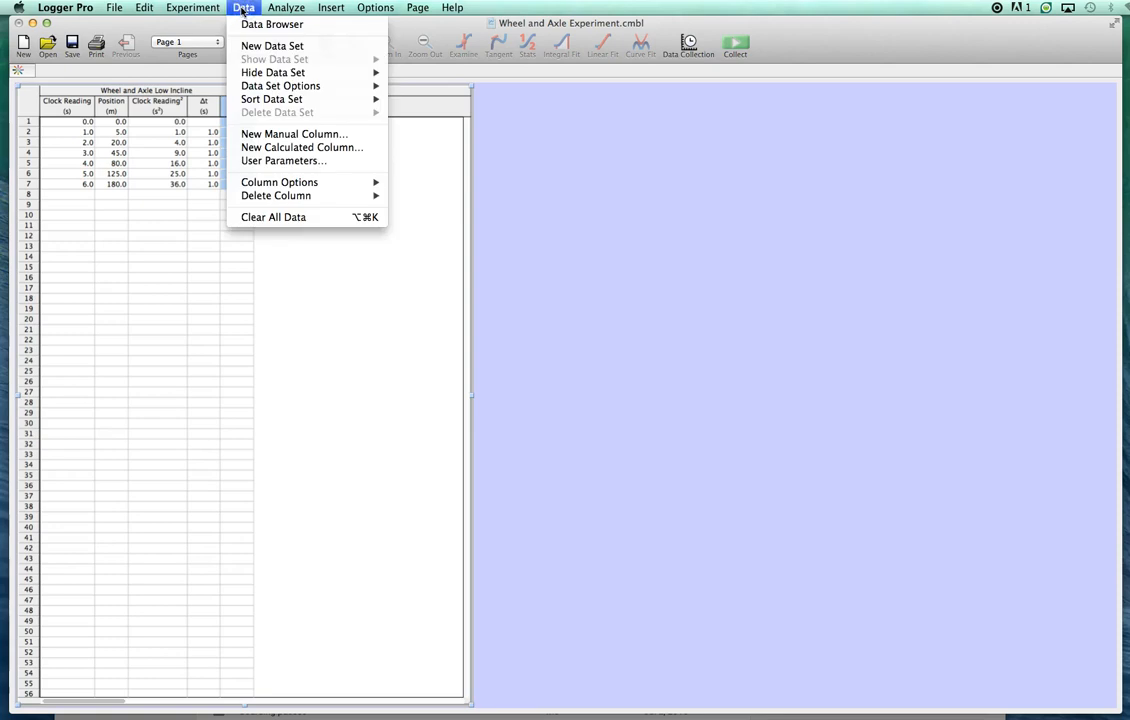
pyautogui.click(298, 147)
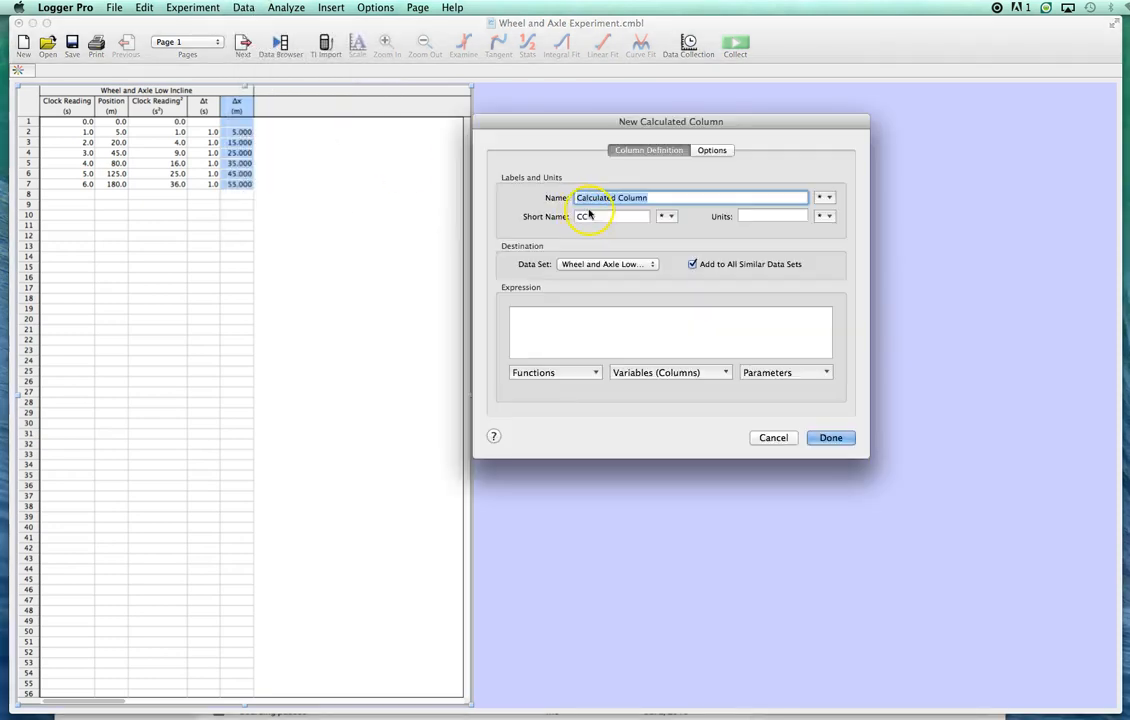
pyautogui.write('Average Velocity')
pyautogui.press('Tab')
pyautogui.write('v')
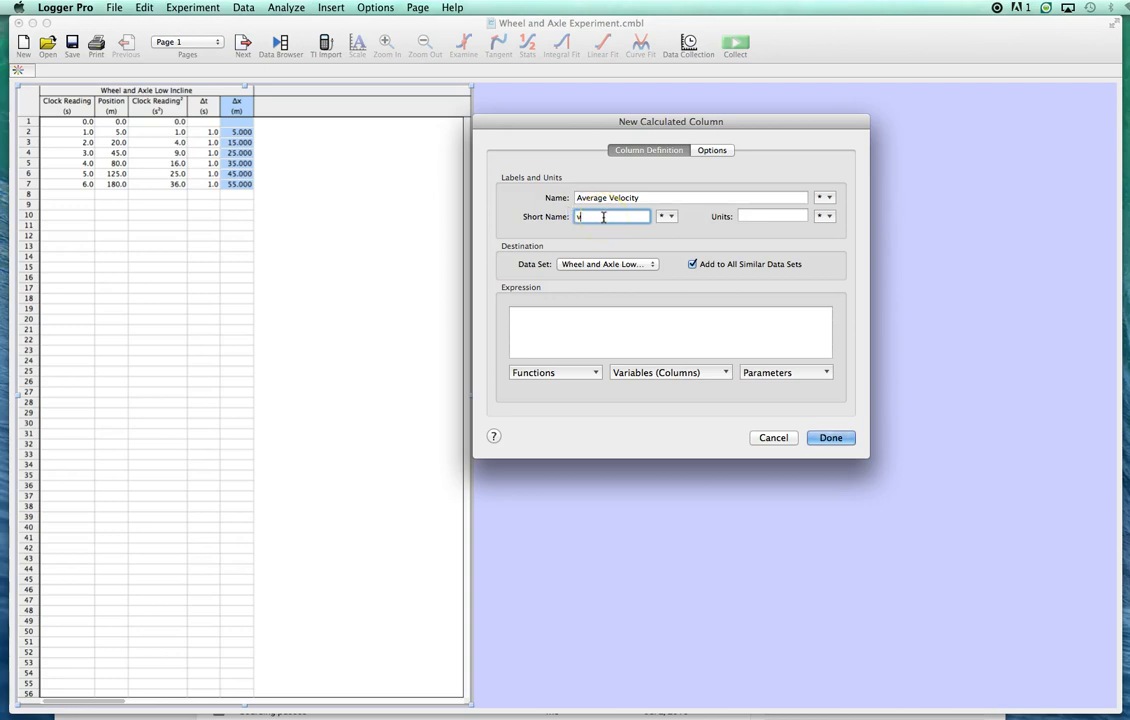
pyautogui.click(741, 217)
pyautogui.write('m/s')
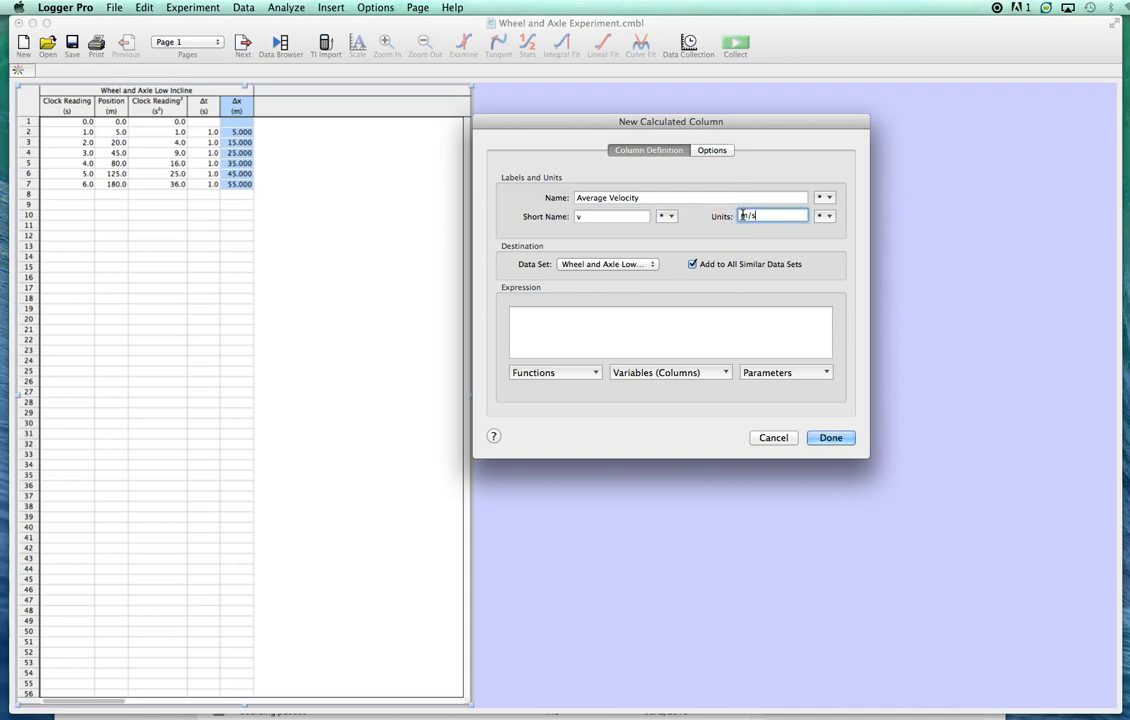
# - Define the Average Velocity column with the expression "ΔPosition"/"ΔClock Reading" and create it
pyautogui.click(545, 314)
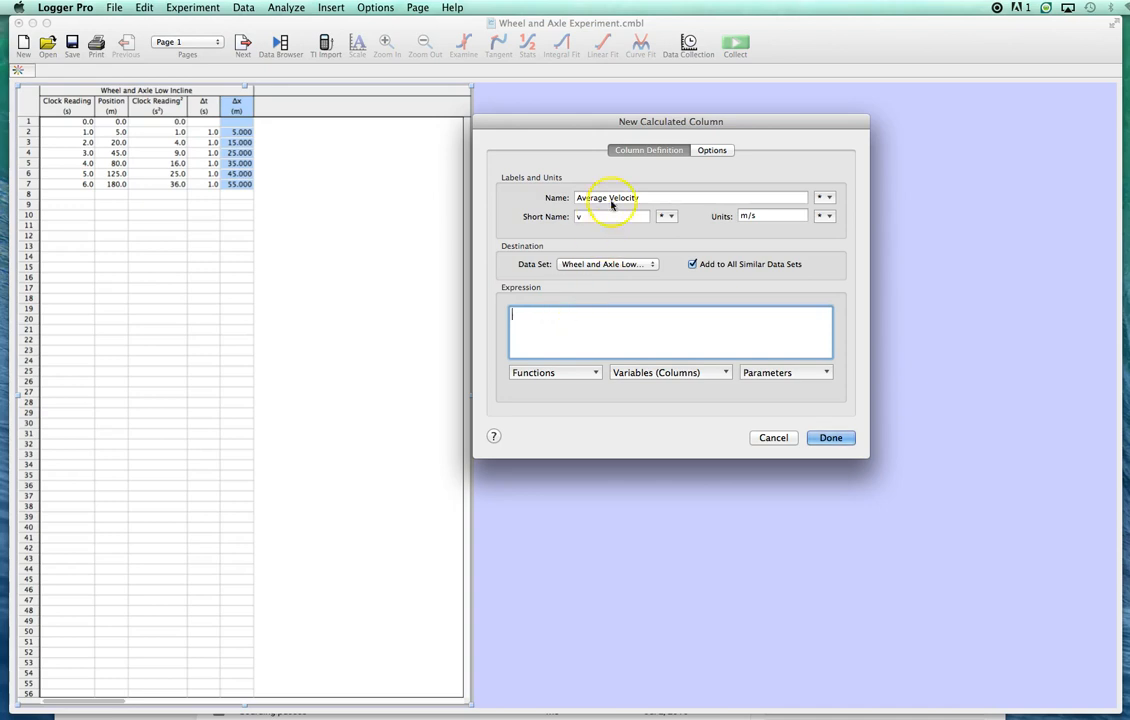
pyautogui.click(652, 374)
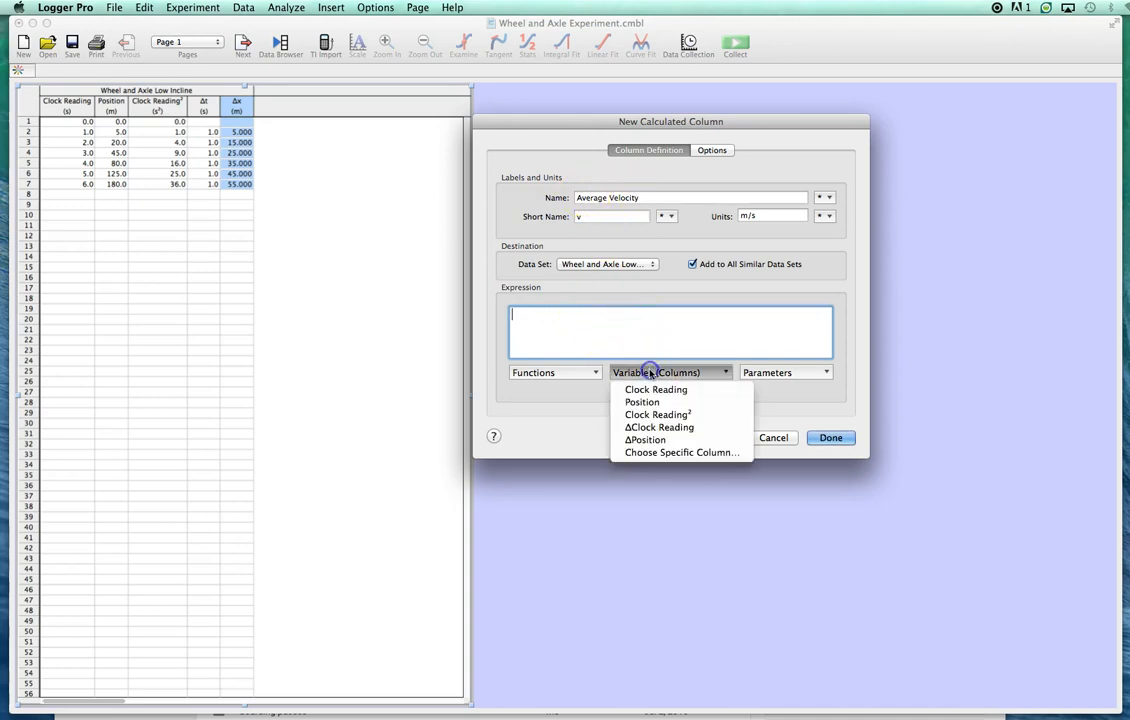
pyautogui.click(646, 441)
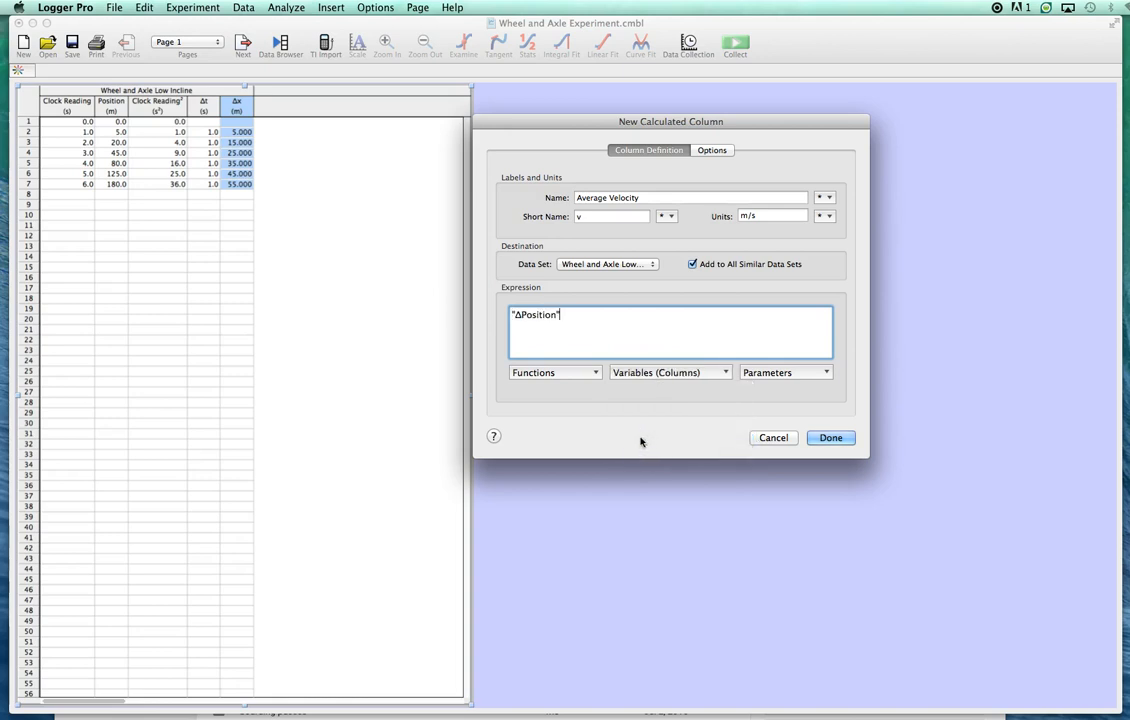
pyautogui.write('/')
pyautogui.click(651, 374)
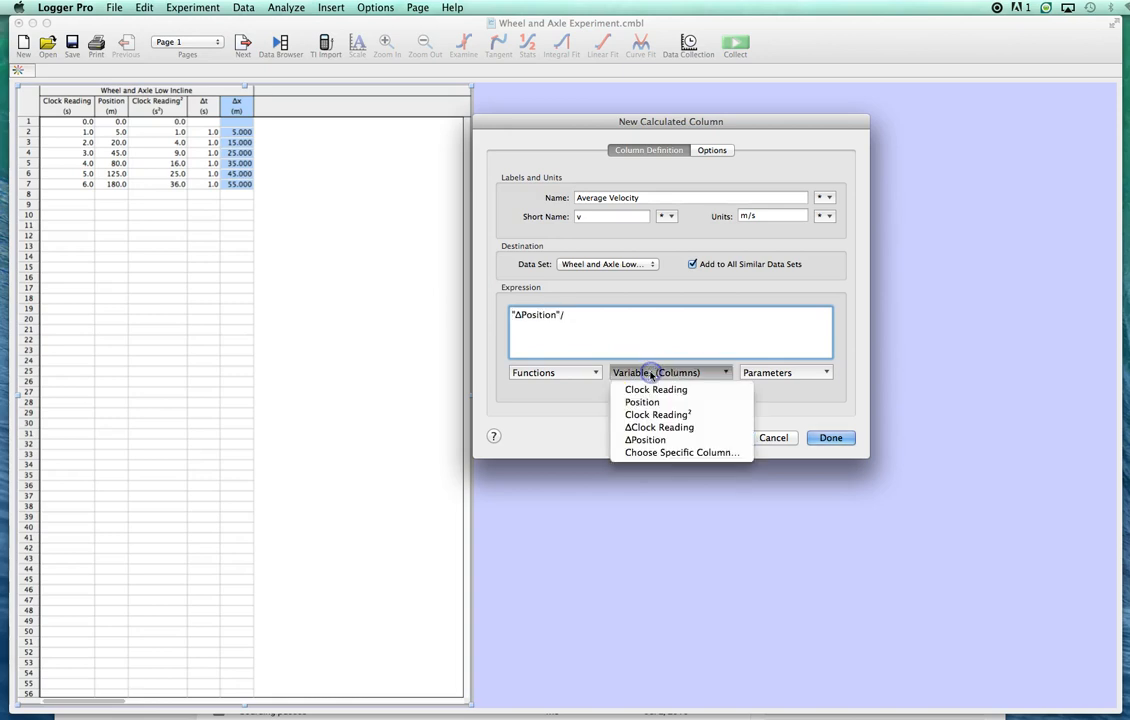
pyautogui.click(650, 428)
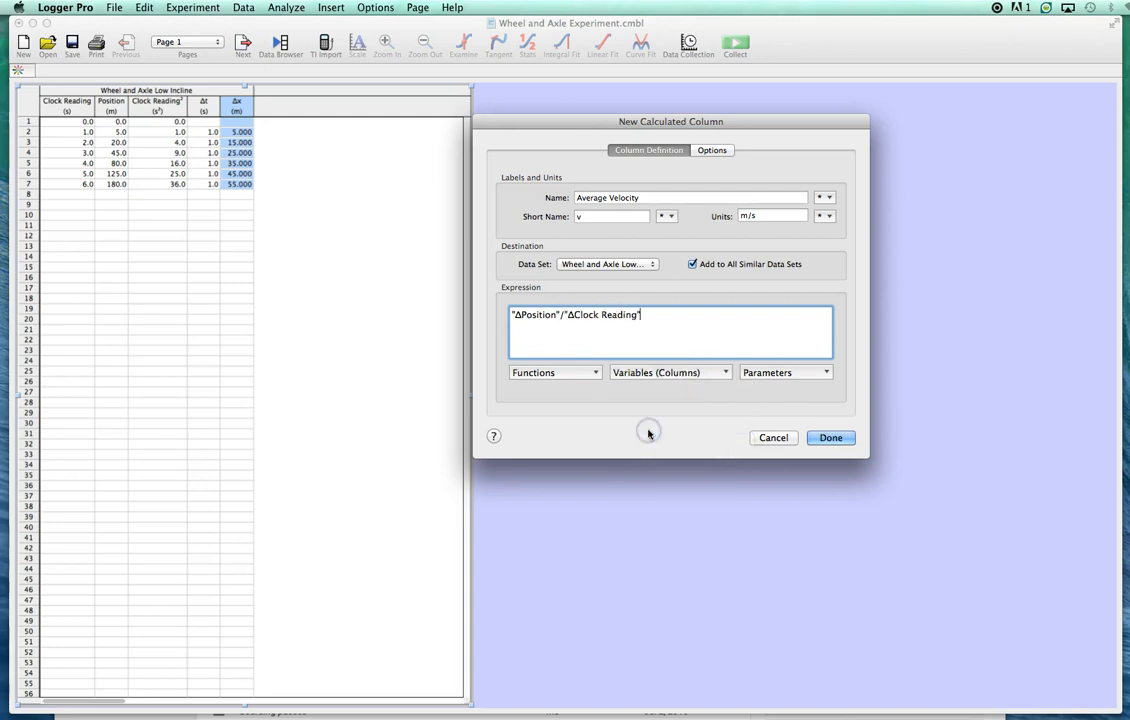
pyautogui.click(831, 438)
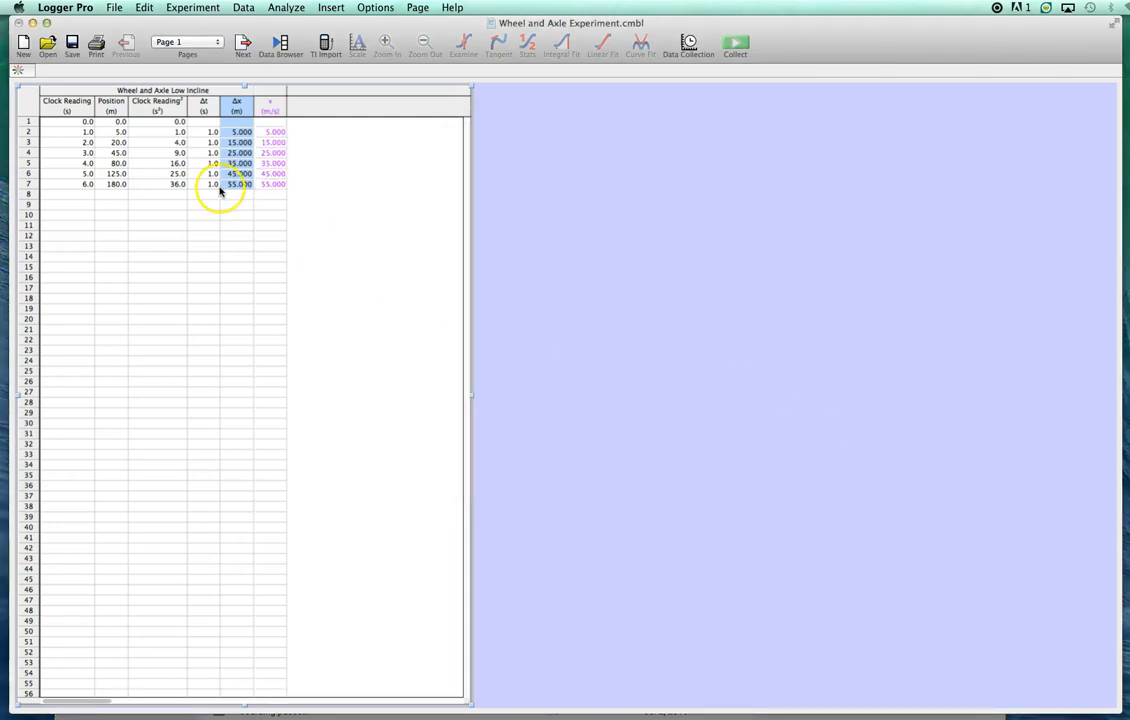
# - Format the v column with Empty Circle point symbols and black colour
pyautogui.click(270, 104)
pyautogui.doubleClick(270, 104)
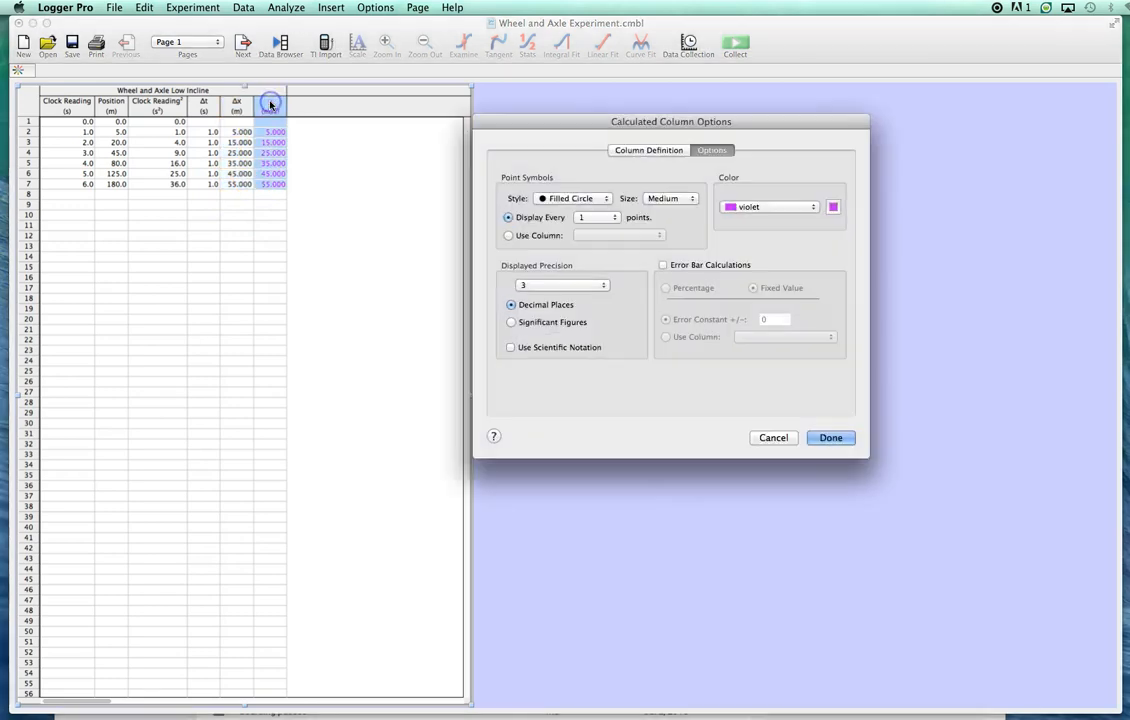
pyautogui.click(576, 199)
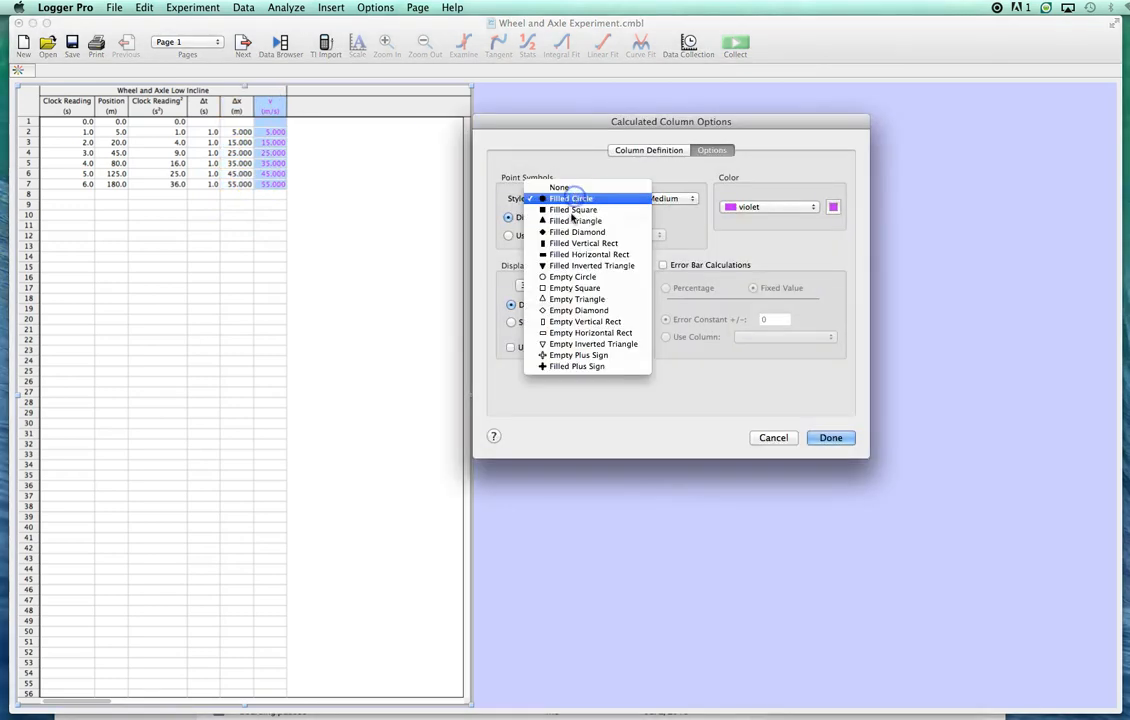
pyautogui.click(590, 276)
pyautogui.click(750, 206)
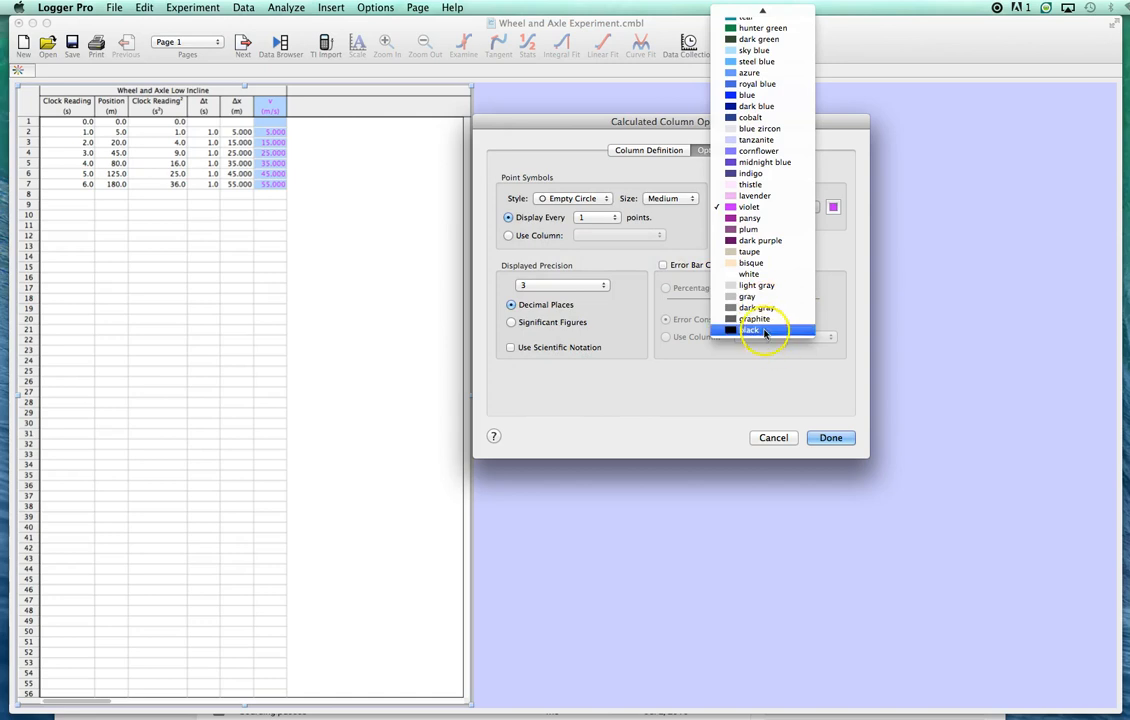
pyautogui.click(762, 329)
pyautogui.click(833, 437)
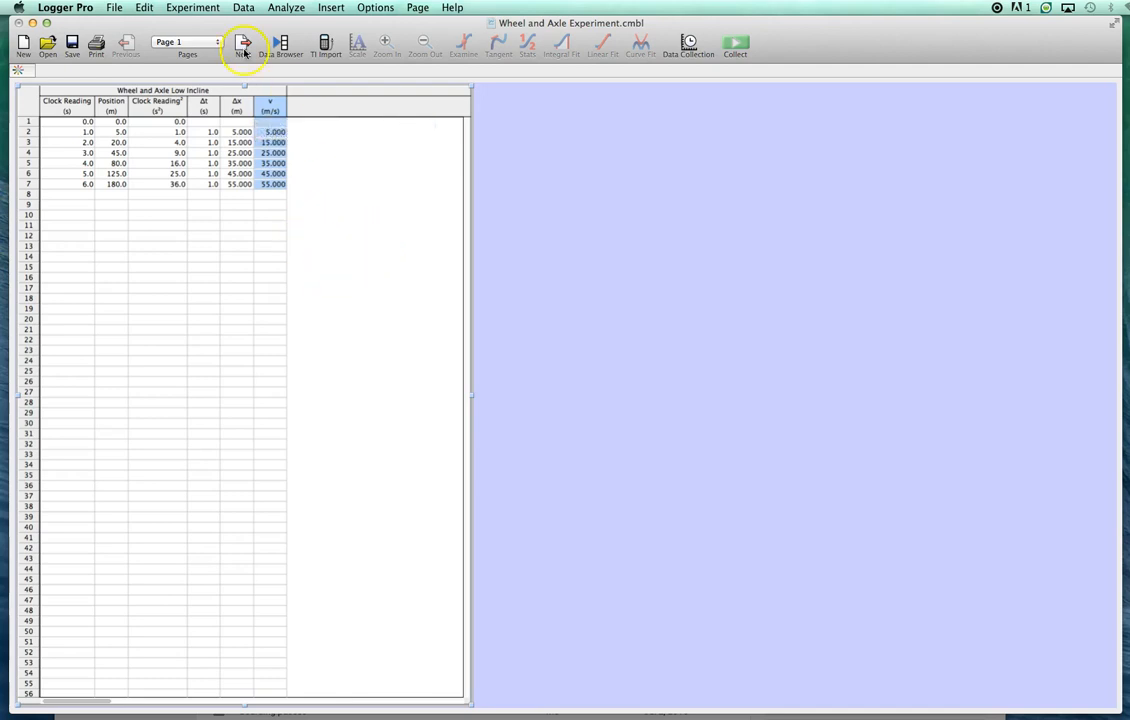
# - Start a new calculated column named Middle Time with the short name tmid and the units s
pyautogui.click(245, 10)
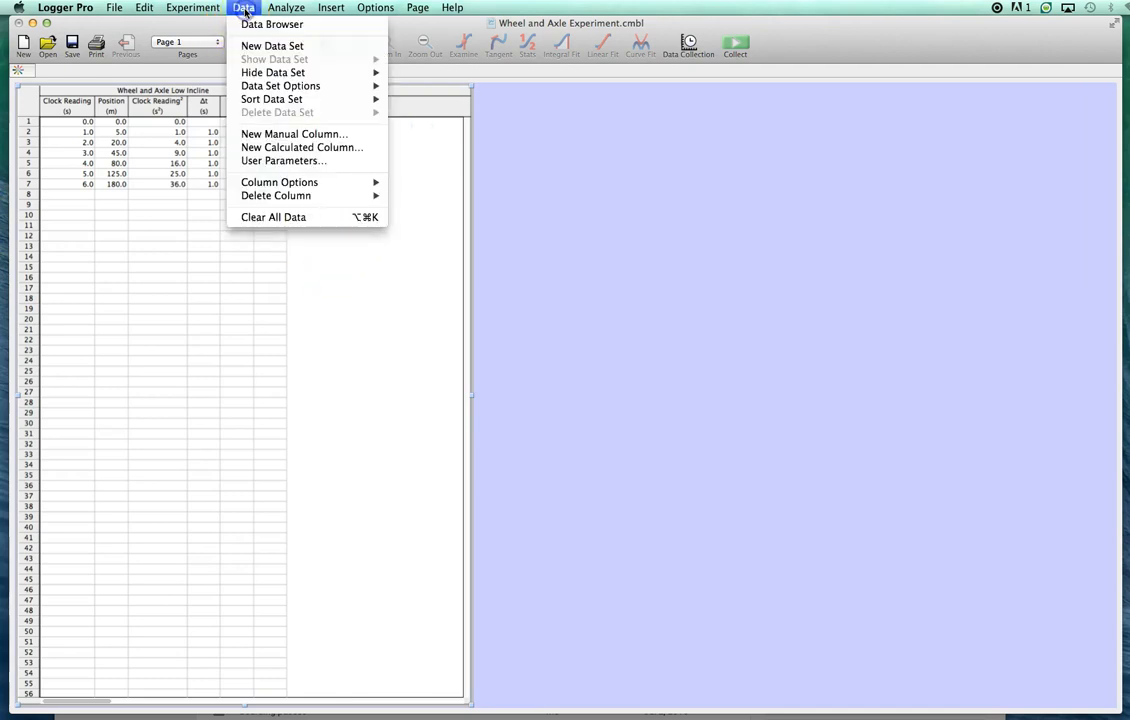
pyautogui.click(298, 148)
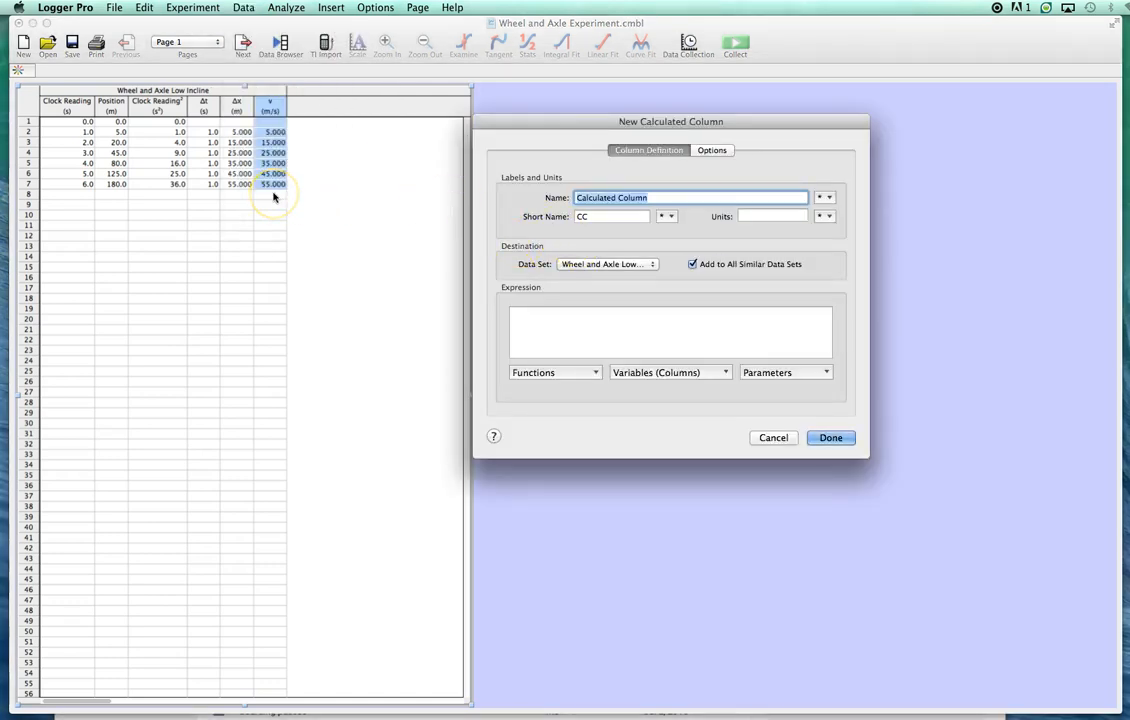
pyautogui.write('Middle Time')
pyautogui.moveTo(595, 217); pyautogui.dragTo(536, 214)
pyautogui.write('tmid')
pyautogui.click(753, 216)
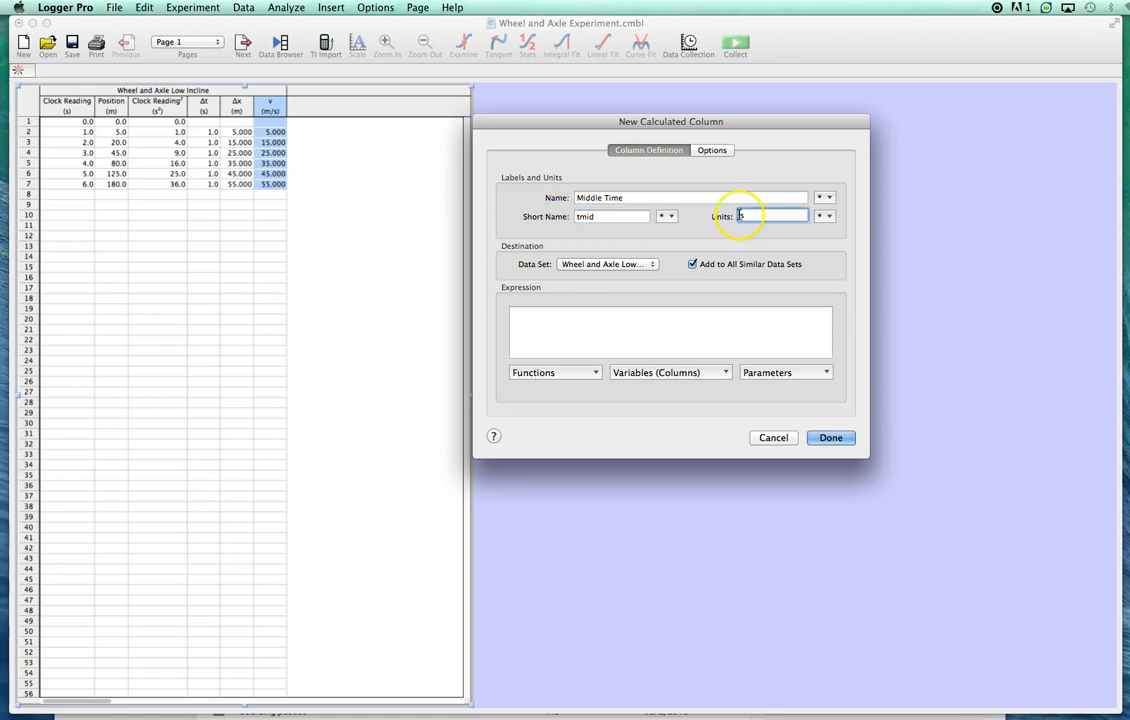
# - Enter the expression "Clock Reading"-.5*"ΔClock Reading" for the Middle Time column
pyautogui.click(527, 314)
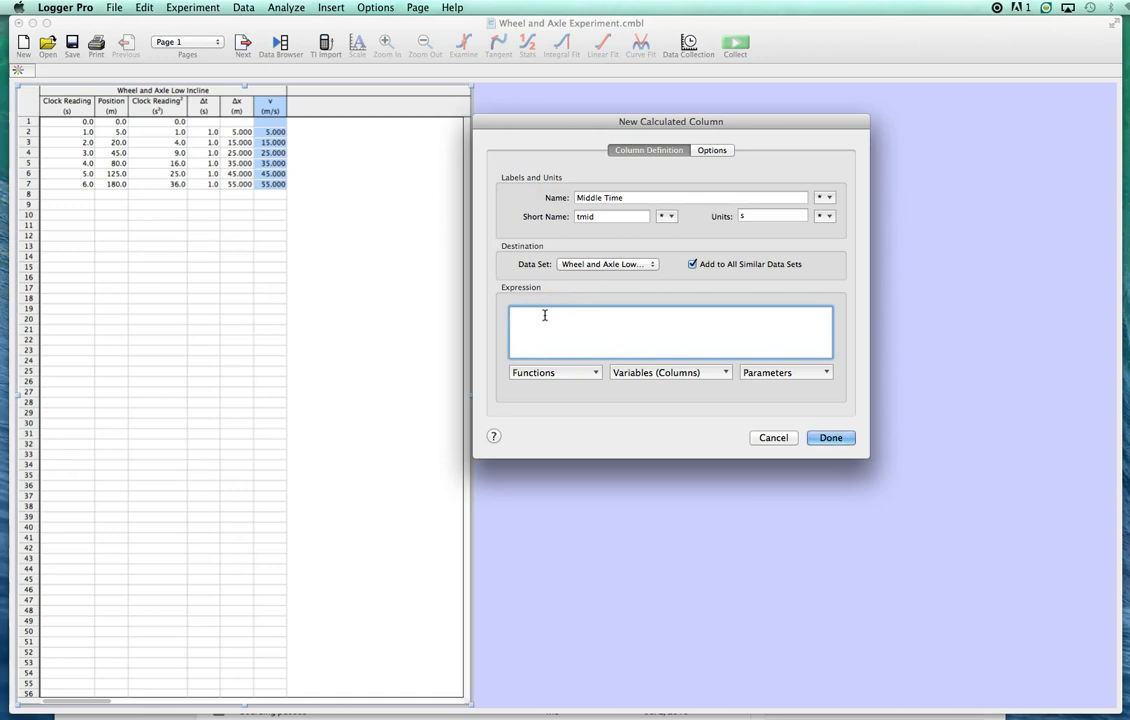
pyautogui.click(635, 376)
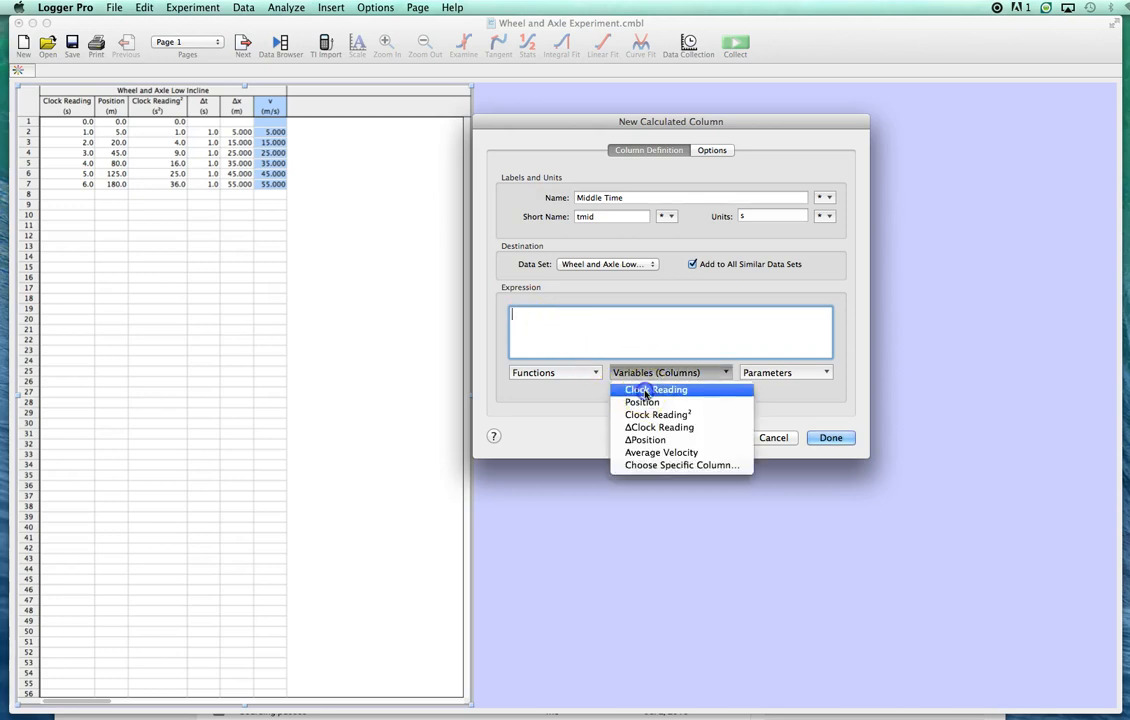
pyautogui.click(645, 392)
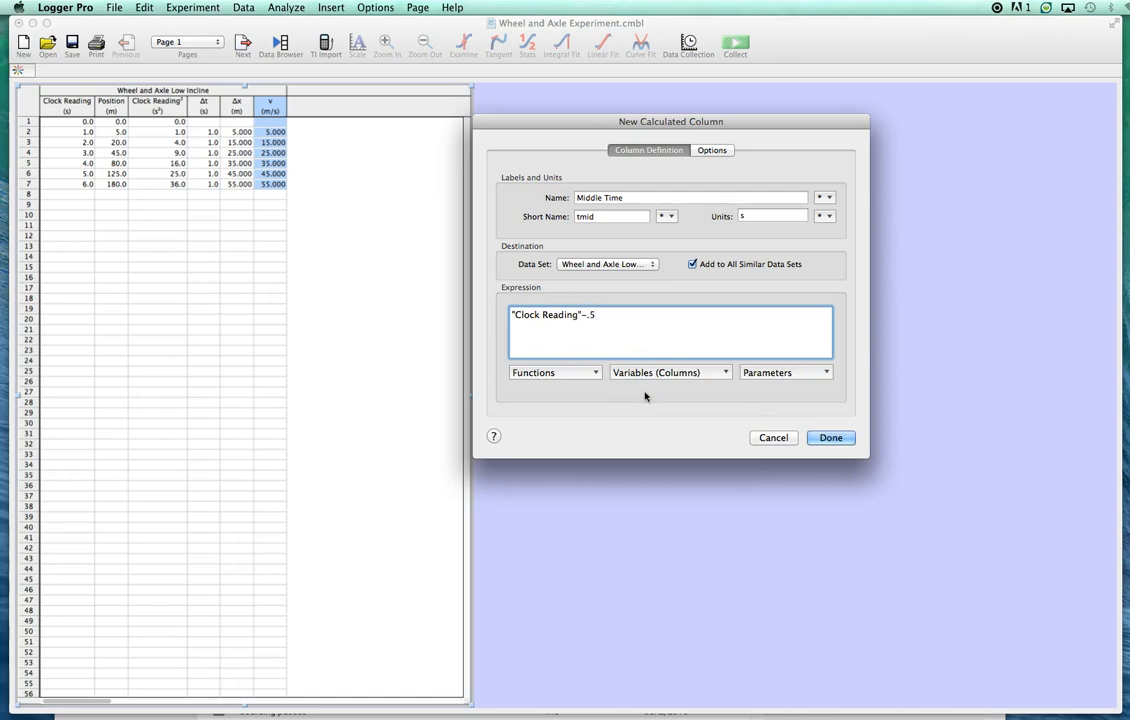
pyautogui.click(636, 370)
pyautogui.click(655, 428)
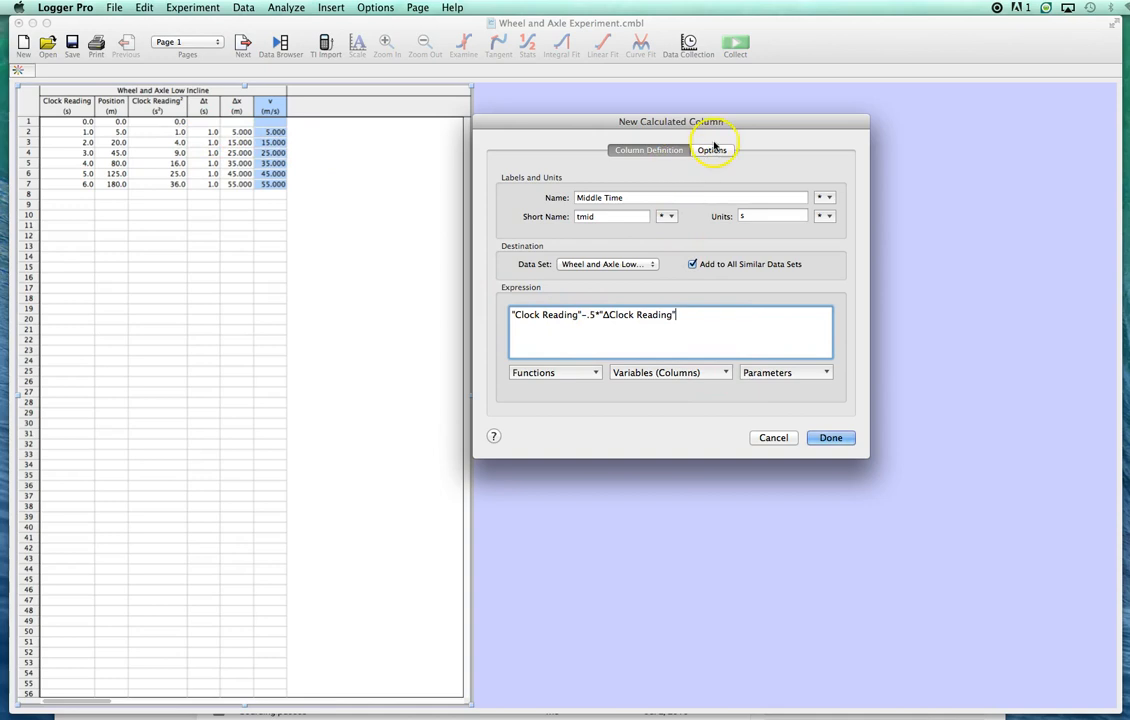
# - Give the Middle Time column black colour, a displayed precision of 1 decimal place and Empty Circle point symbols
pyautogui.click(713, 151)
pyautogui.click(760, 207)
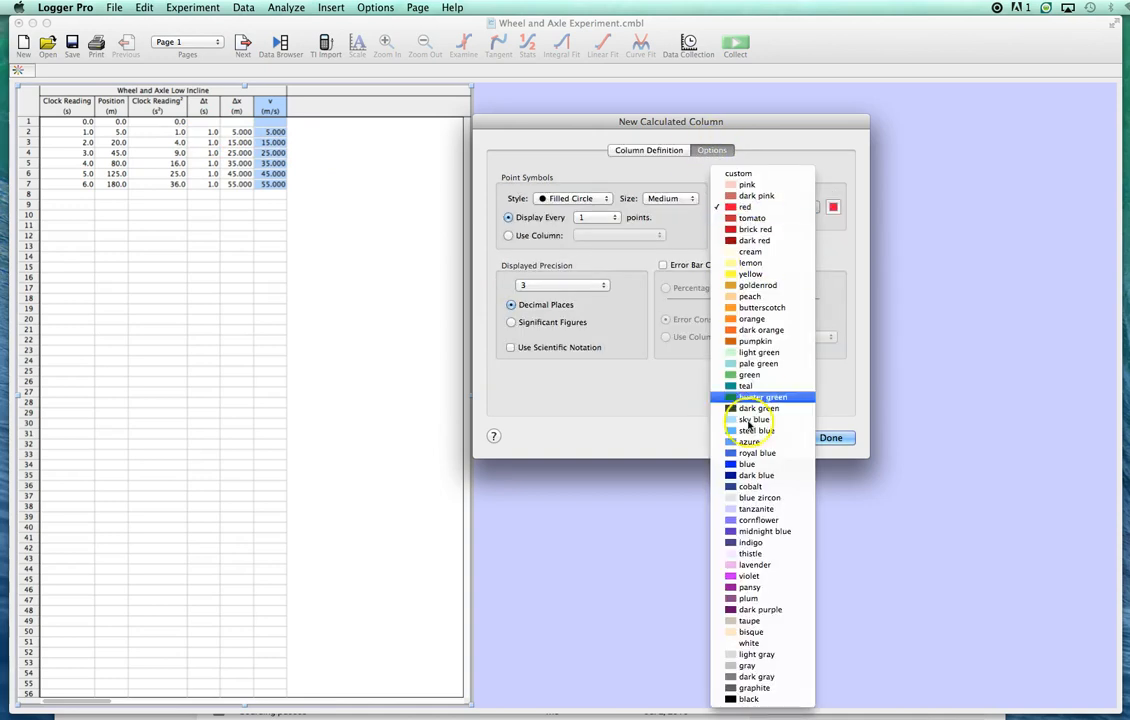
pyautogui.click(755, 698)
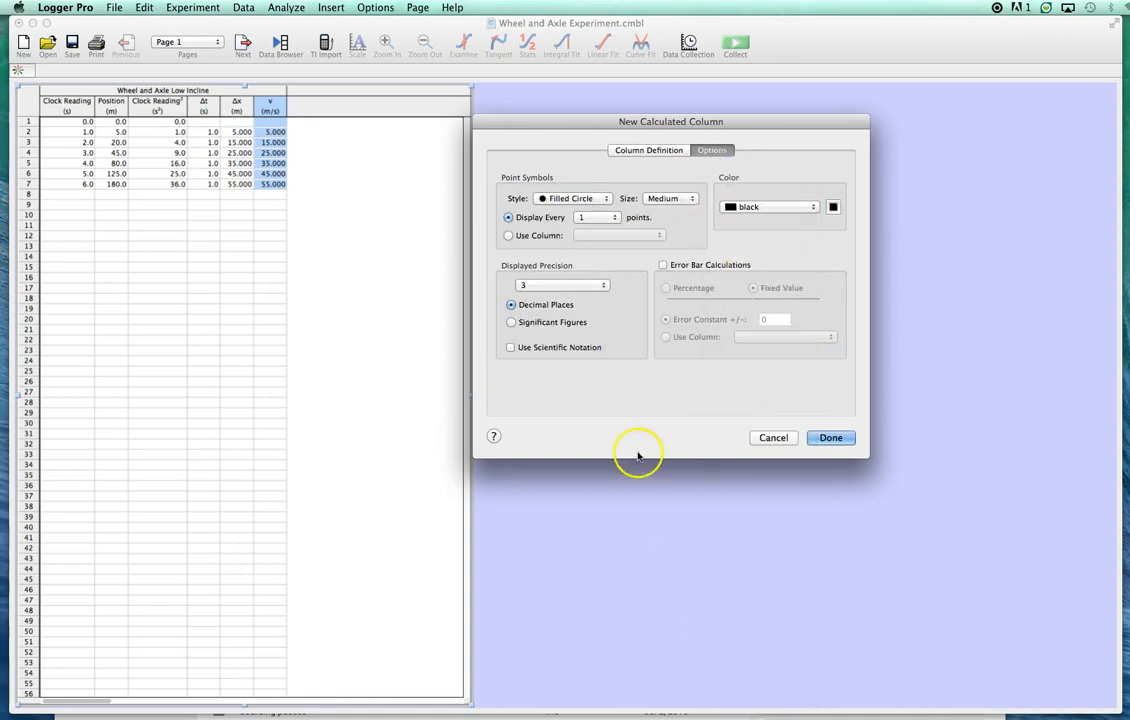
pyautogui.click(542, 286)
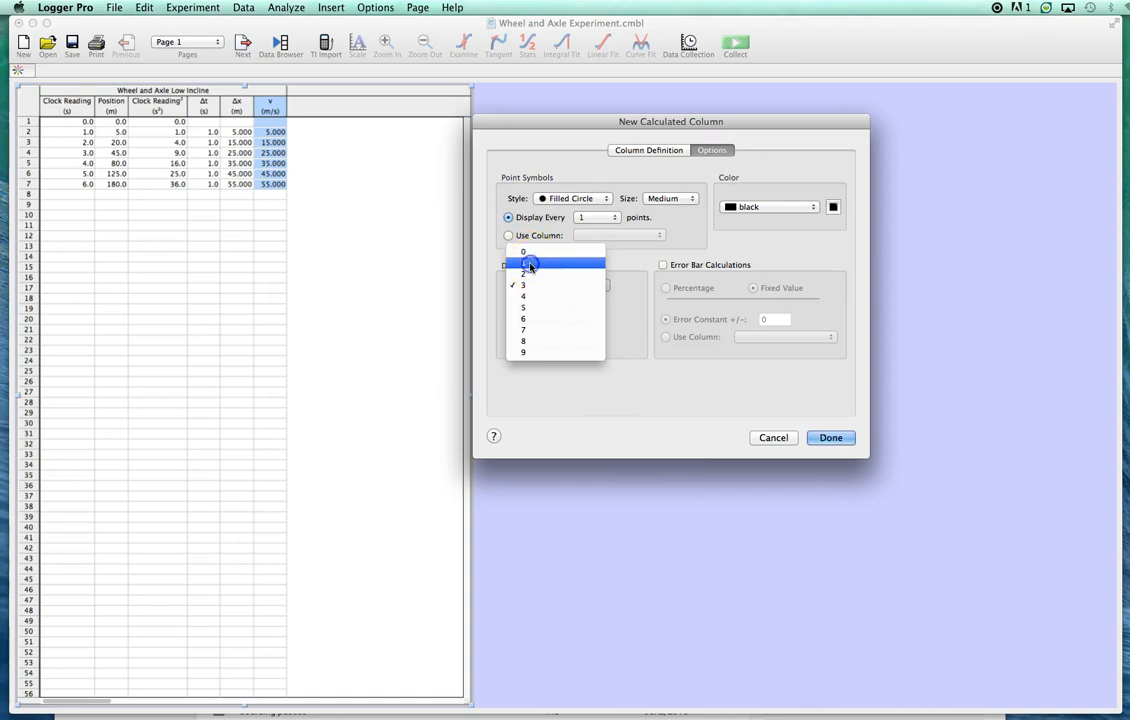
pyautogui.click(528, 263)
pyautogui.click(565, 198)
pyautogui.click(575, 276)
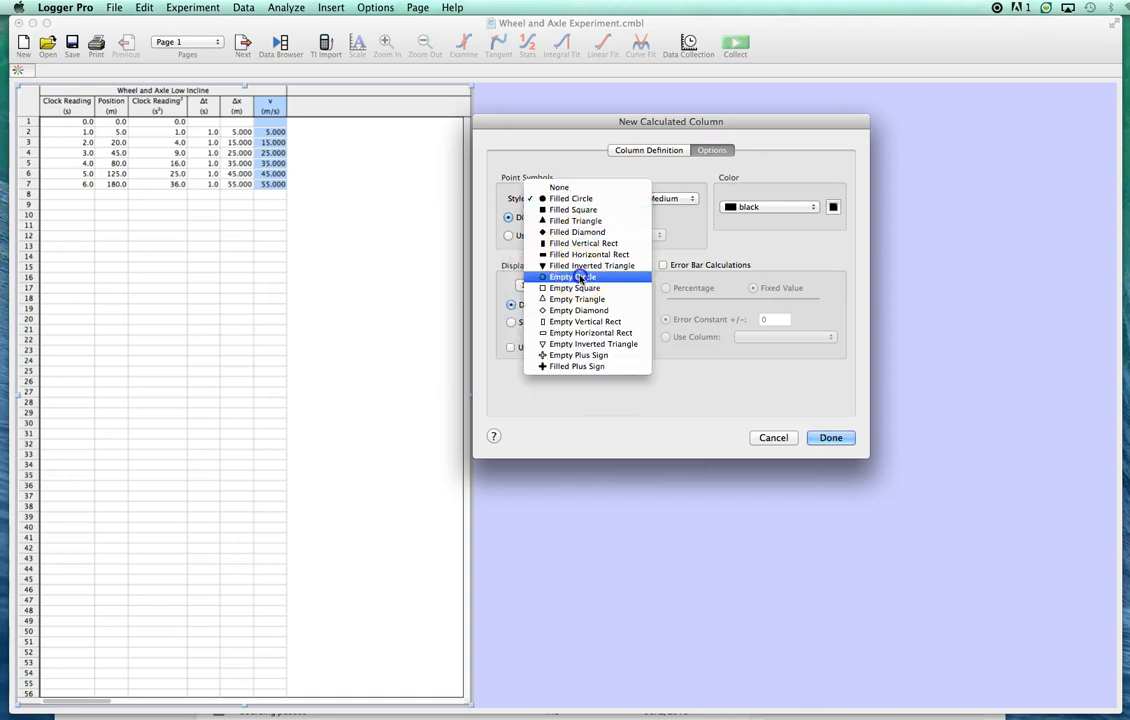
# - Finish the Middle Time column and delete the leftover Position vs. Clock Reading graph from page 4
pyautogui.click(831, 440)
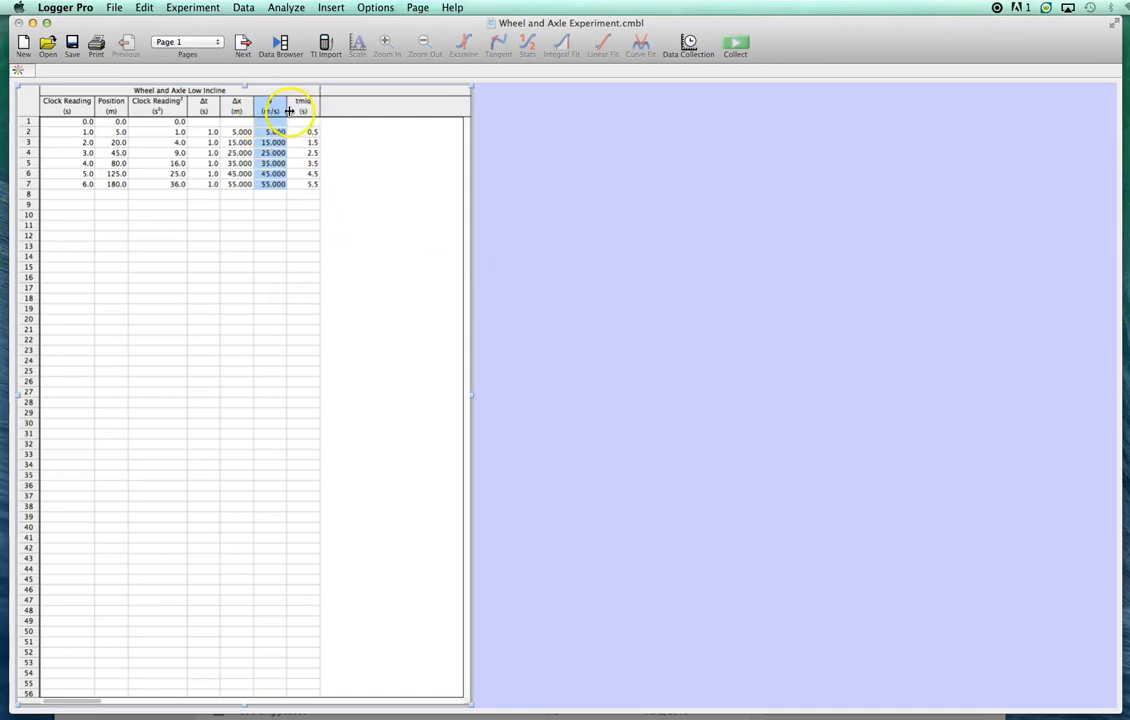
pyautogui.click(241, 45)
pyautogui.click(241, 45)
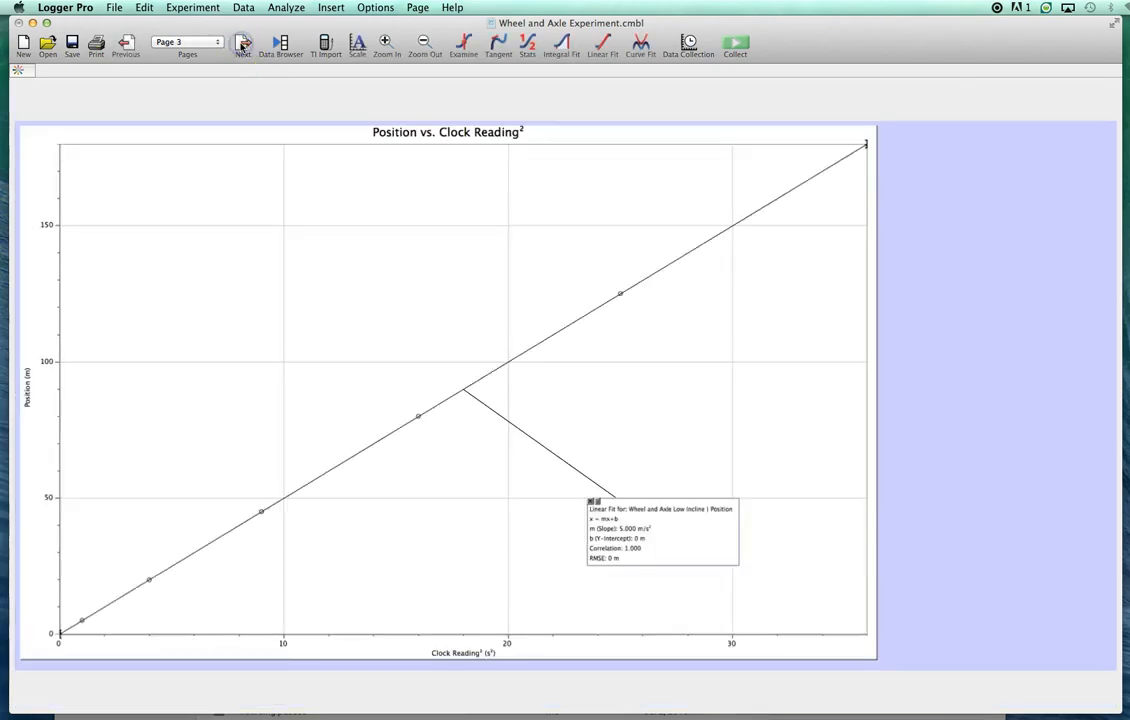
pyautogui.click(241, 45)
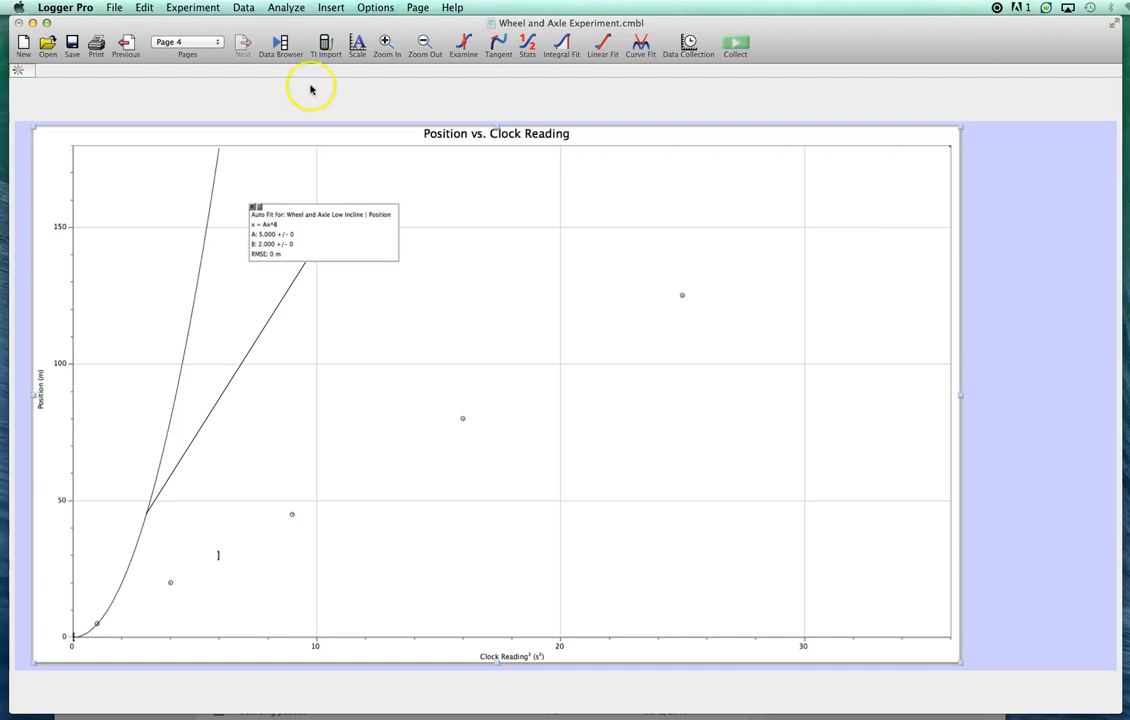
pyautogui.press('Delete')
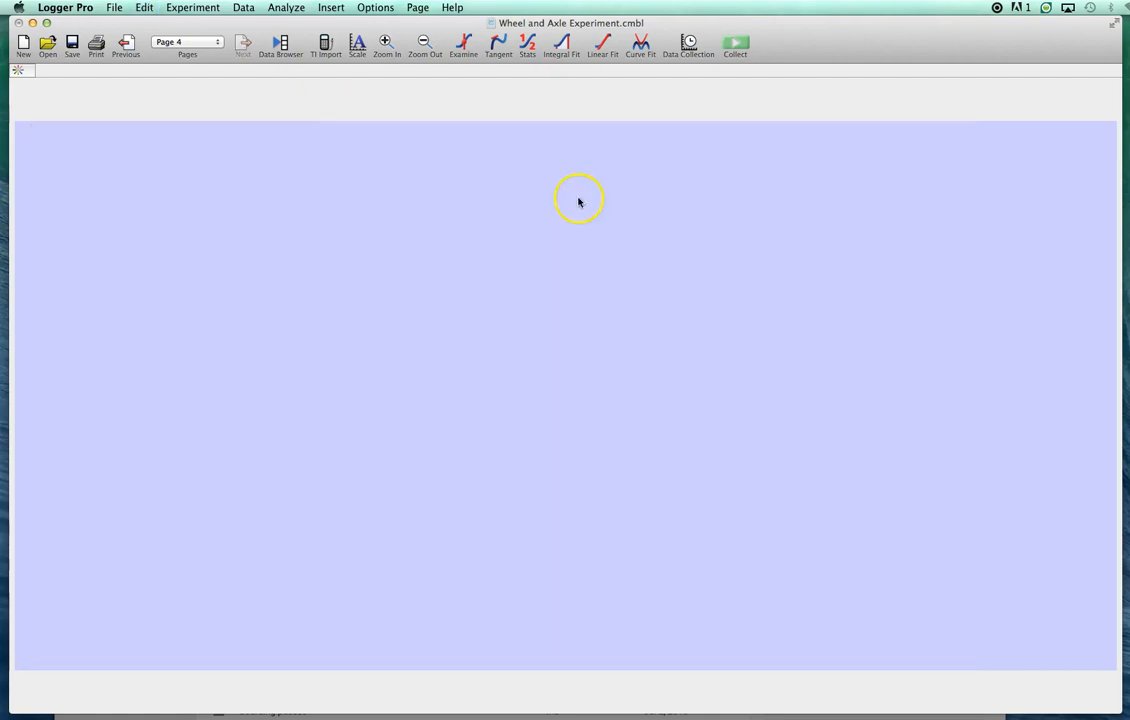
# - Insert a graph on the empty page 4, align it with the page's upper-left corner and enlarge it to cover most of the page
pyautogui.click(128, 44)
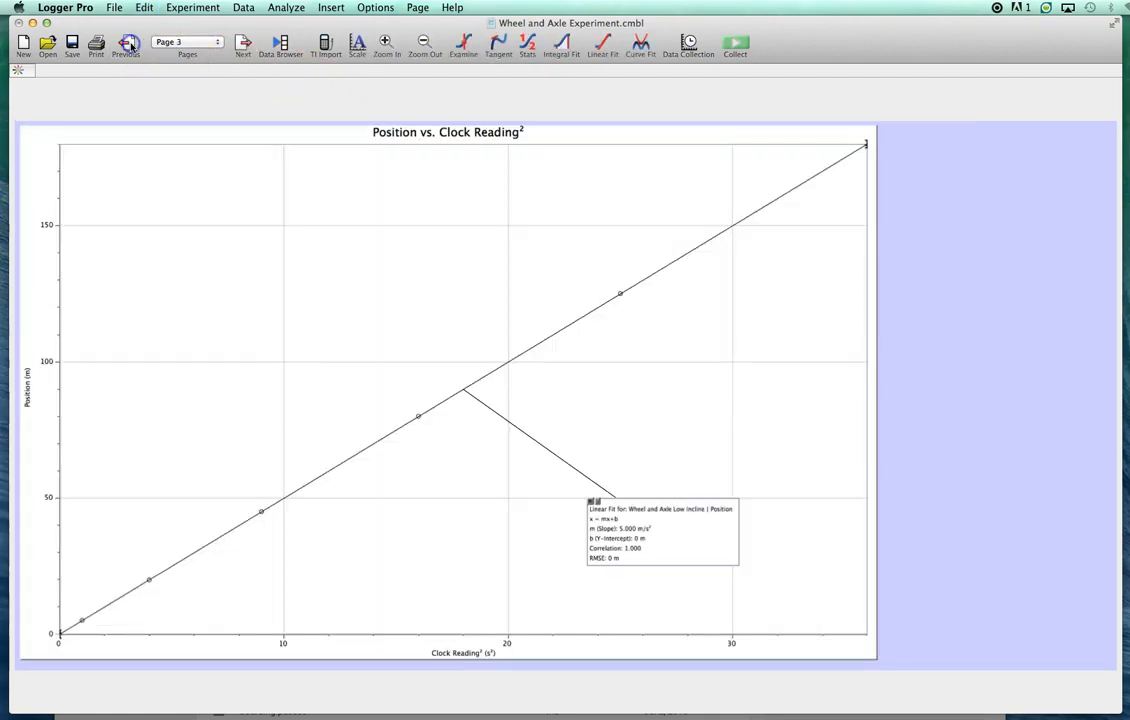
pyautogui.click(129, 44)
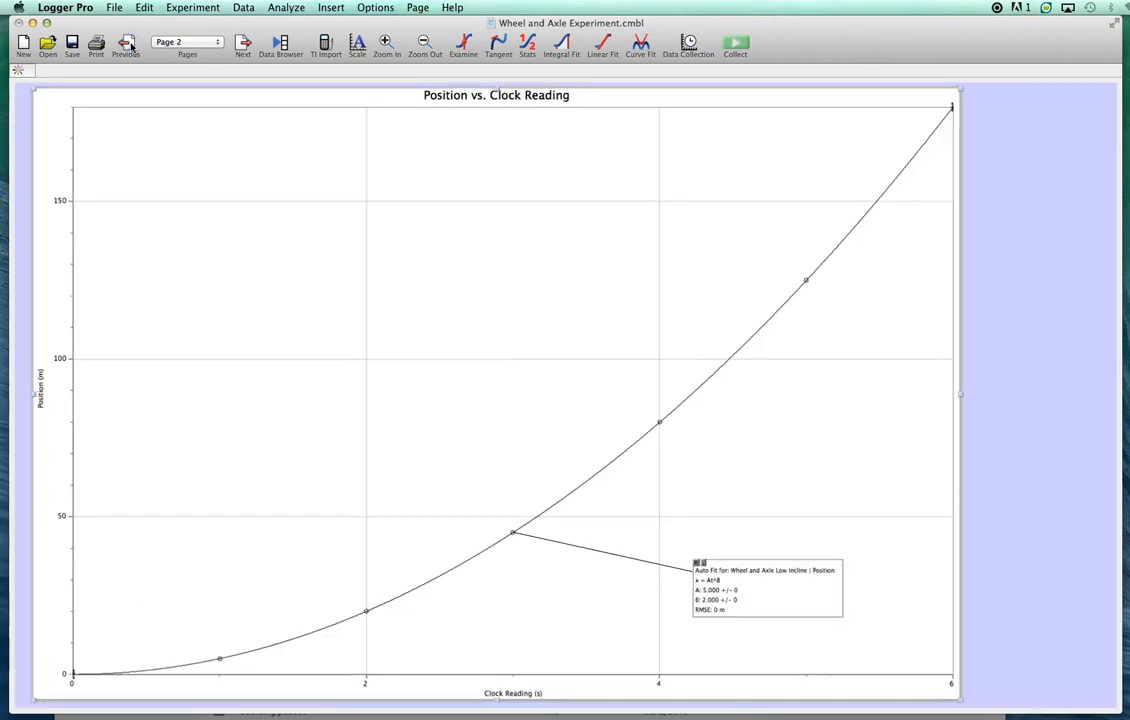
pyautogui.click(243, 43)
pyautogui.click(243, 44)
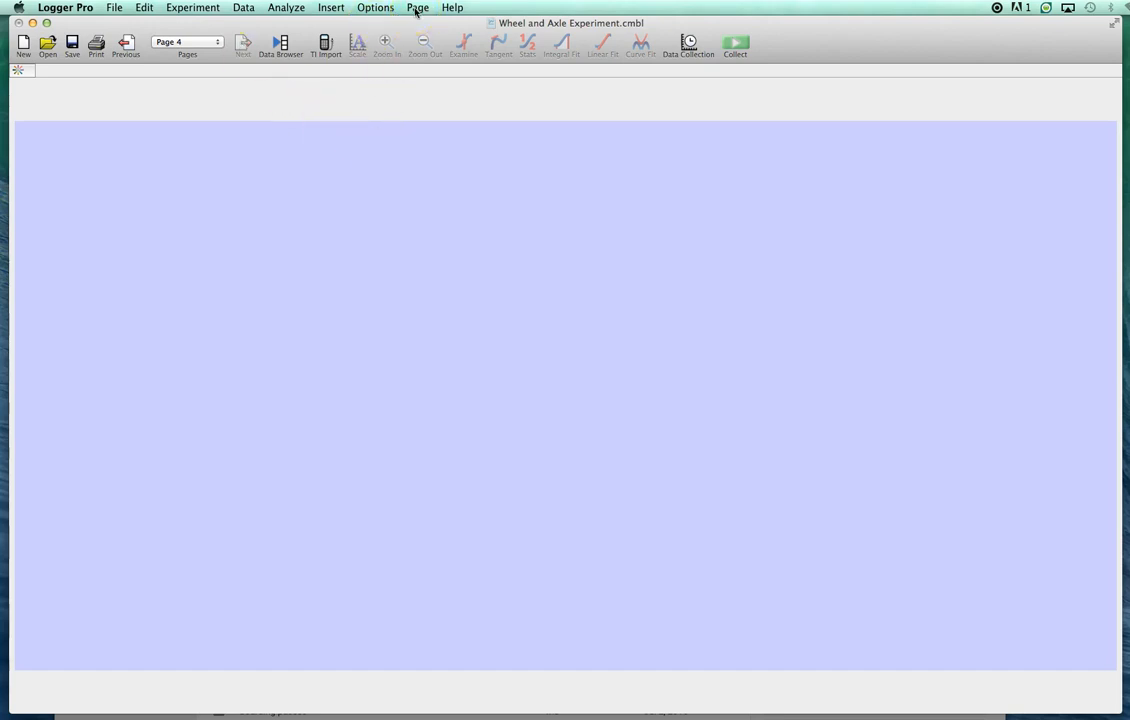
pyautogui.click(332, 8)
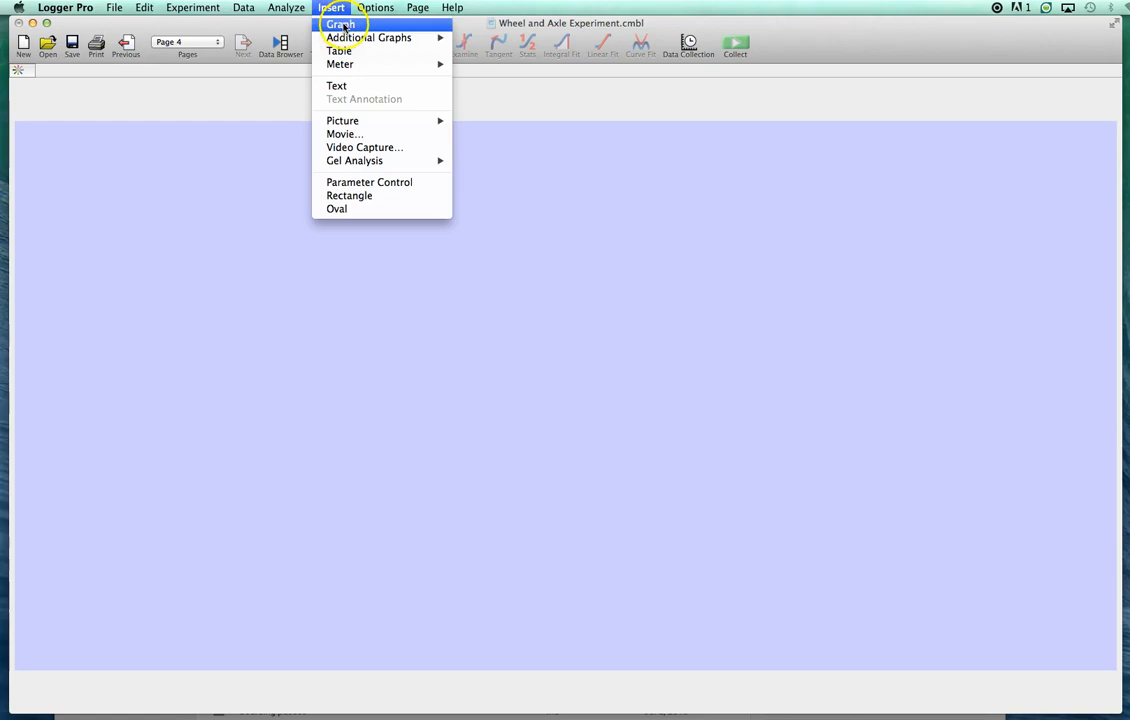
pyautogui.click(340, 24)
pyautogui.moveTo(109, 216); pyautogui.dragTo(20, 123)
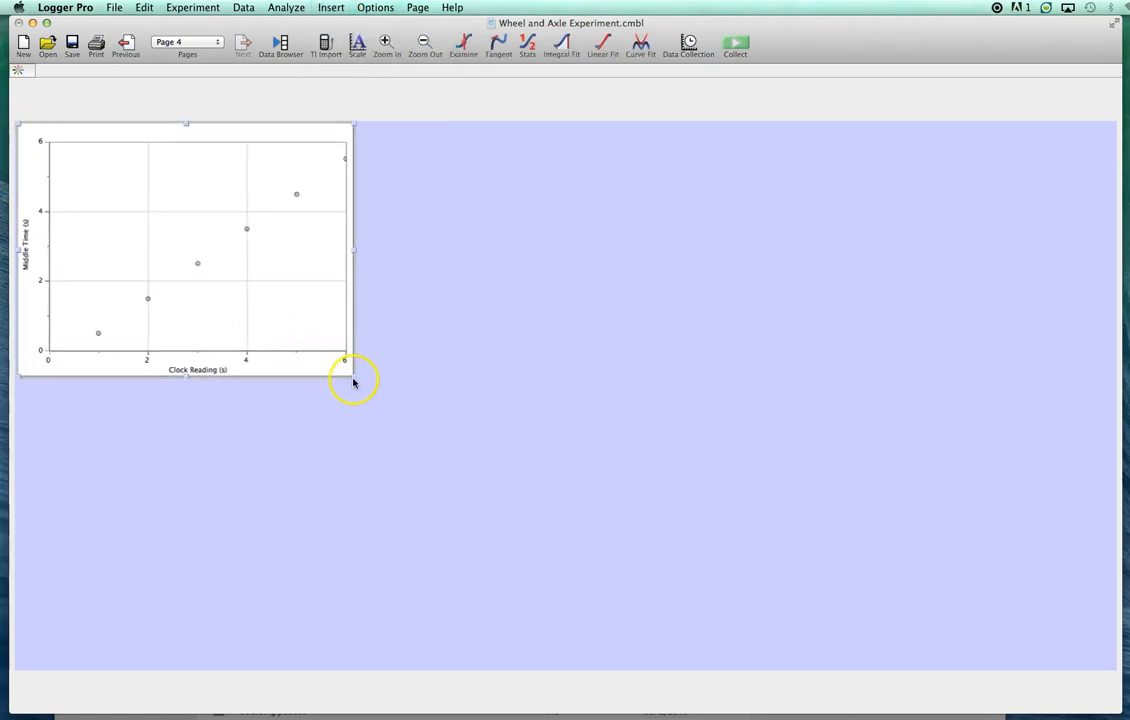
pyautogui.moveTo(354, 375); pyautogui.dragTo(881, 657)
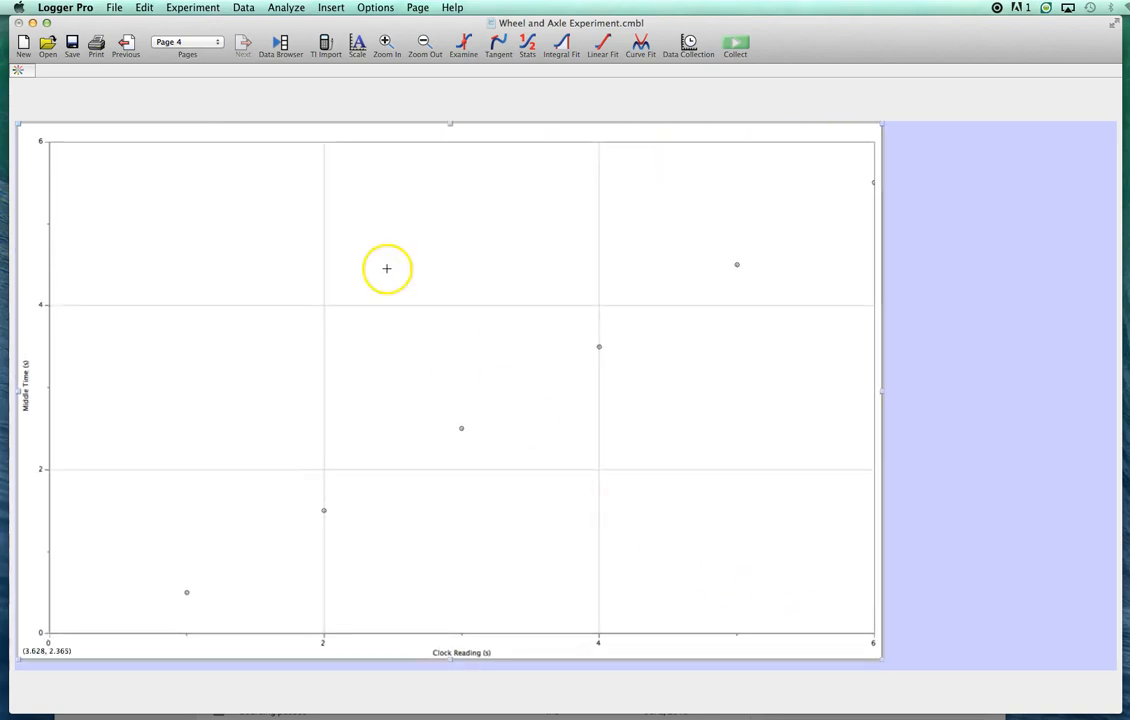
# - Plot Average Velocity on the vertical axis against Middle Time on the horizontal axis of the page 4 graph
pyautogui.click(24, 374)
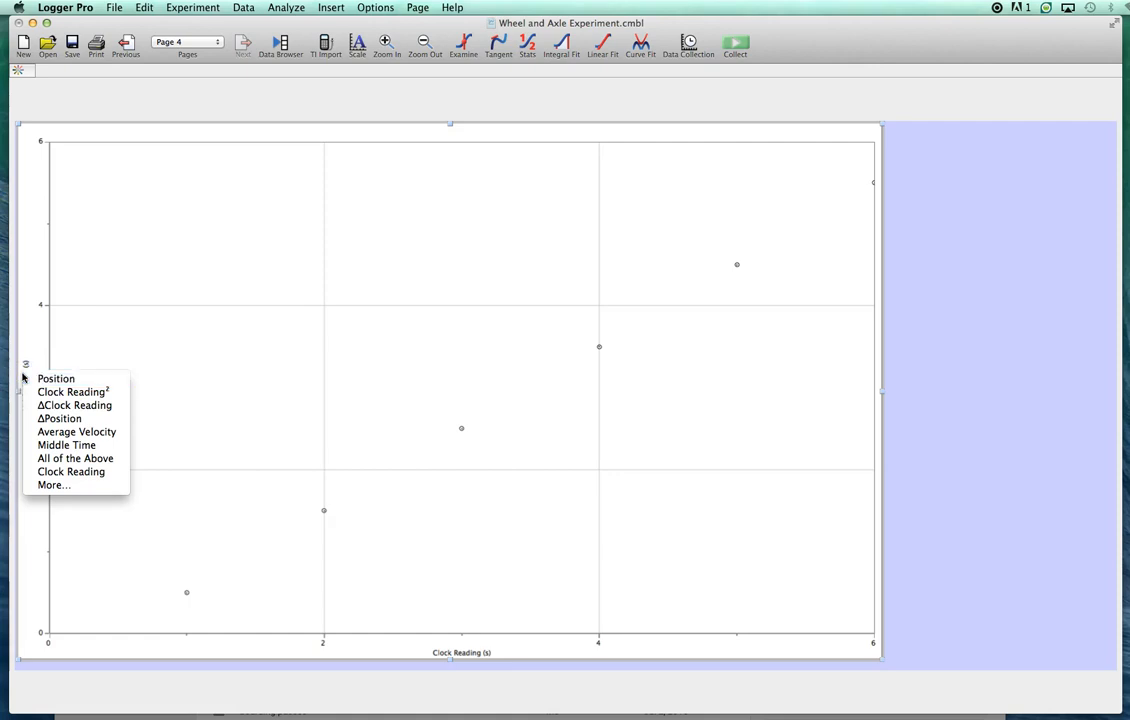
pyautogui.click(83, 432)
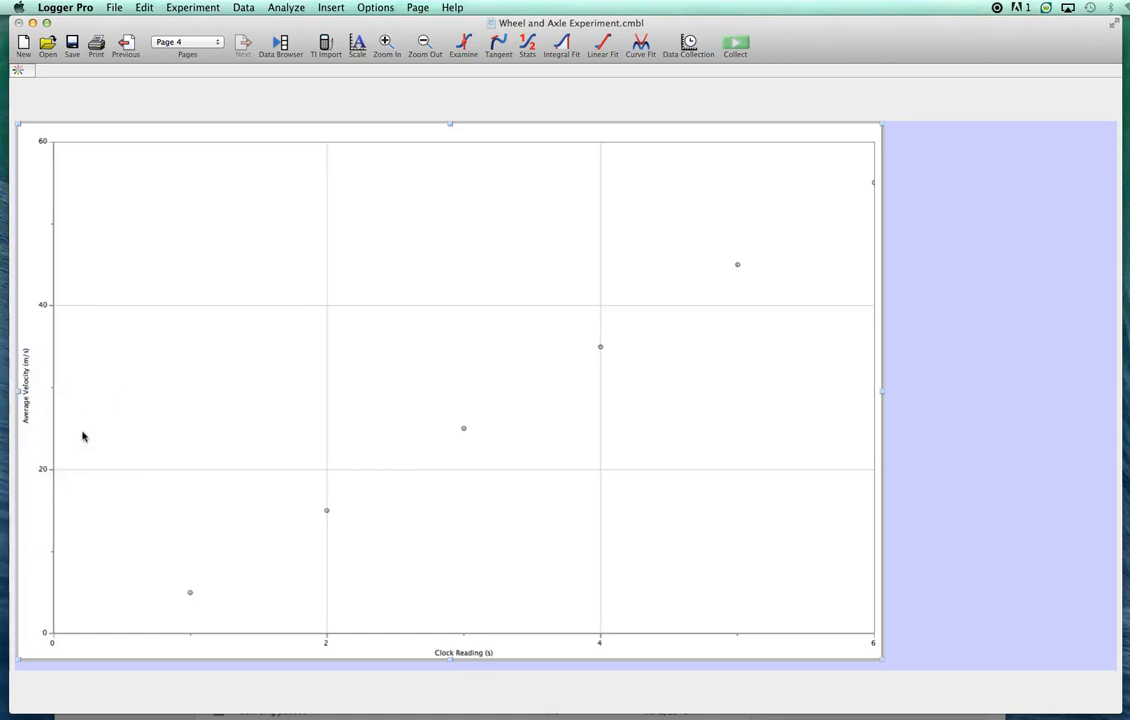
pyautogui.click(25, 381)
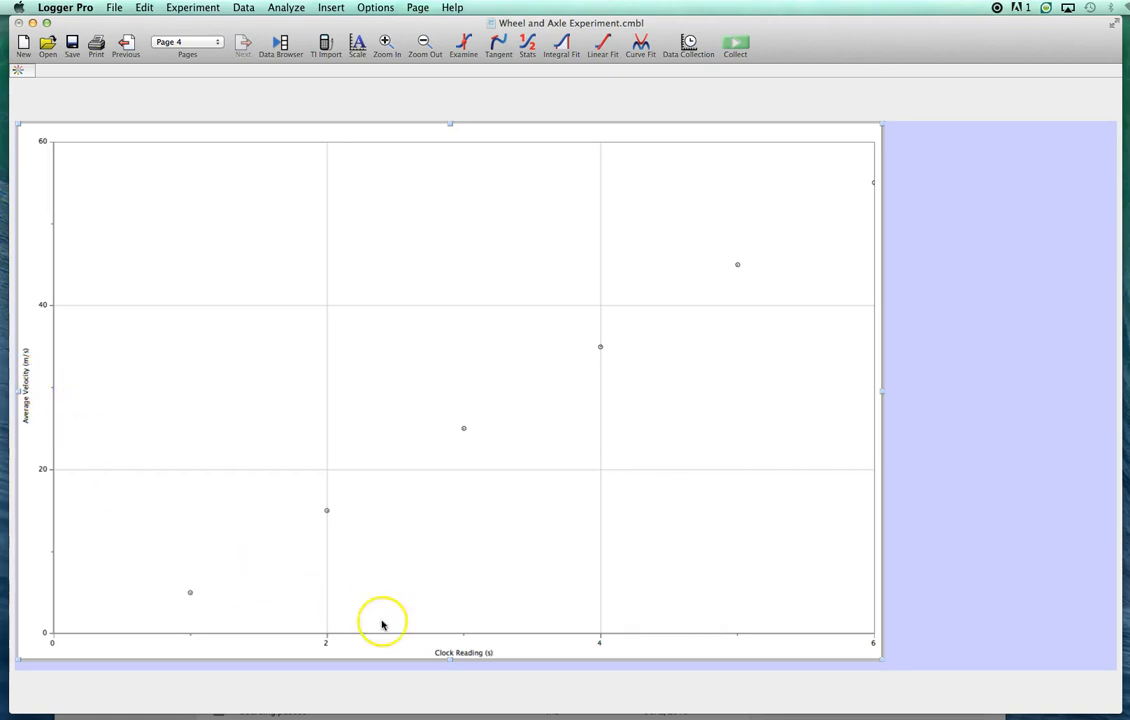
pyautogui.click(459, 653)
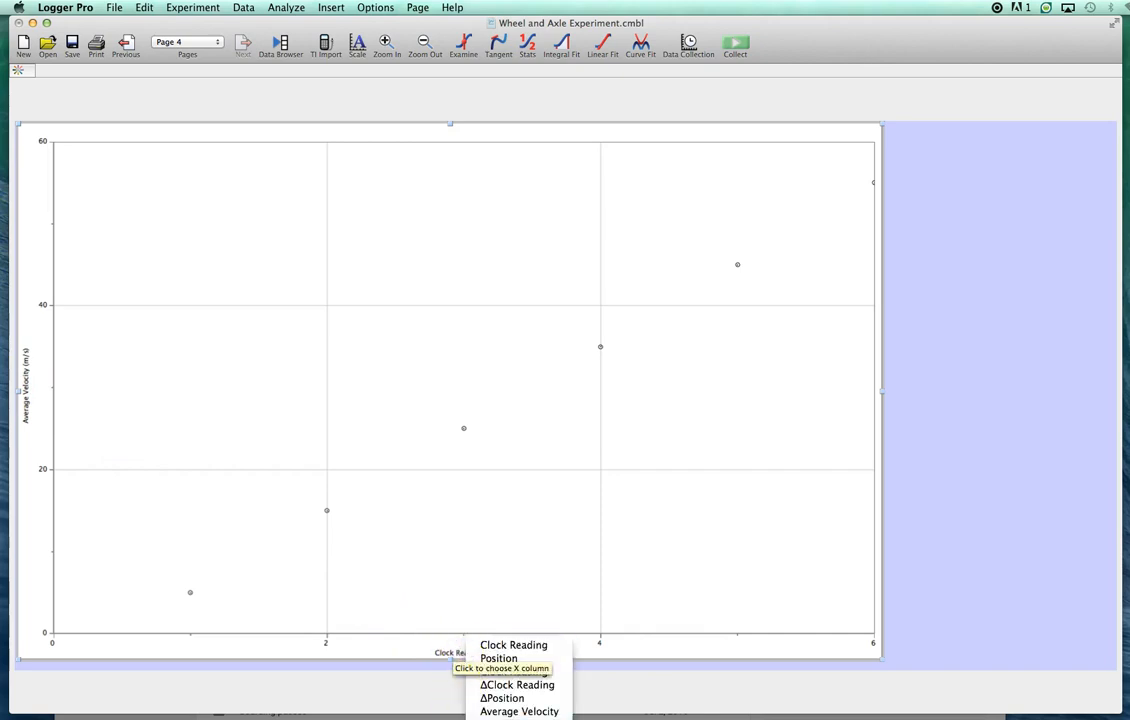
pyautogui.click(505, 671)
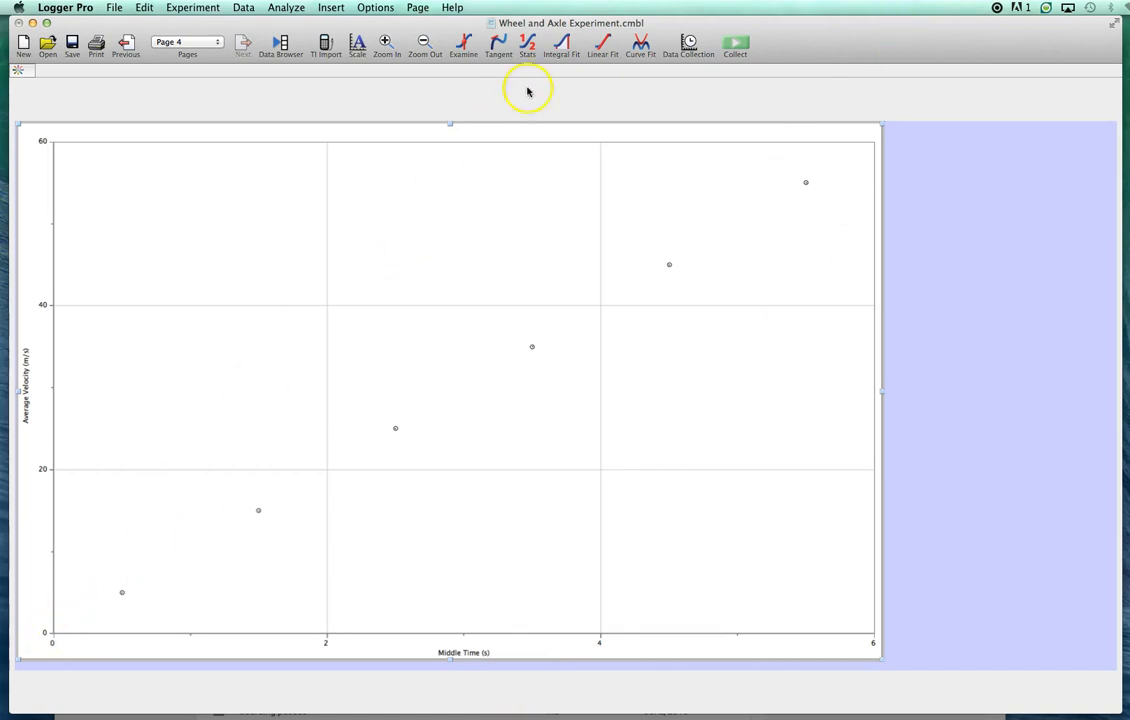
# - Add a linear fit to the Average Velocity graph and move the fit boxes on pages 4 and 3 close above their lines
pyautogui.click(604, 46)
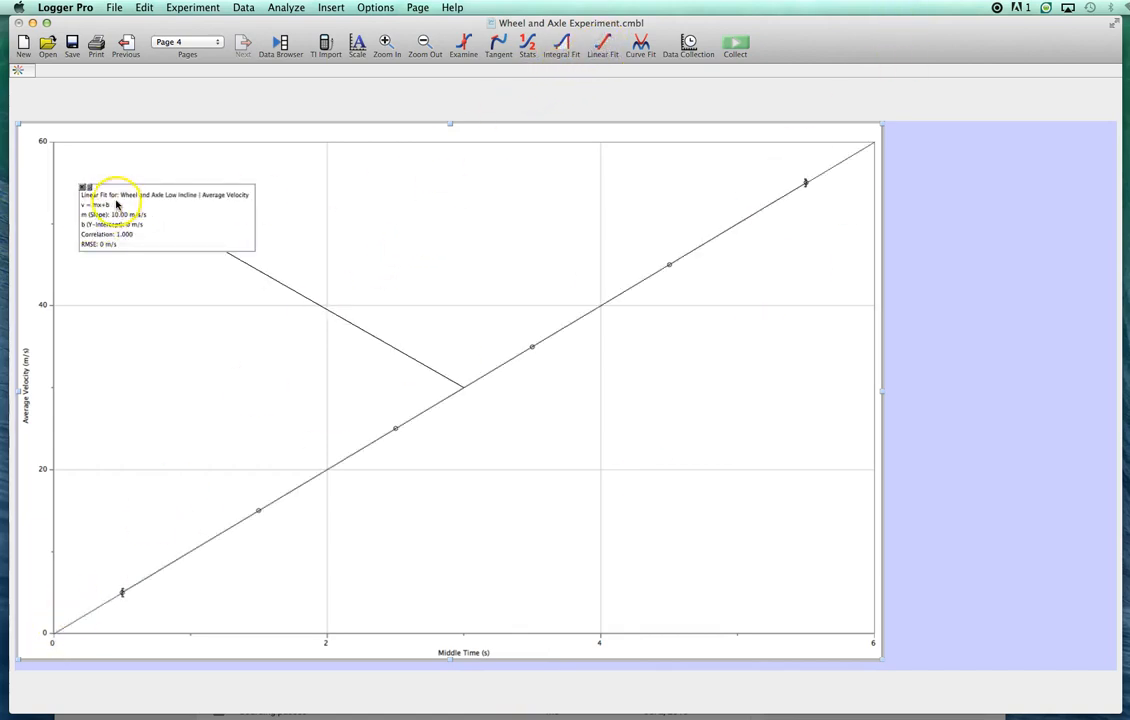
pyautogui.moveTo(196, 223); pyautogui.dragTo(376, 282)
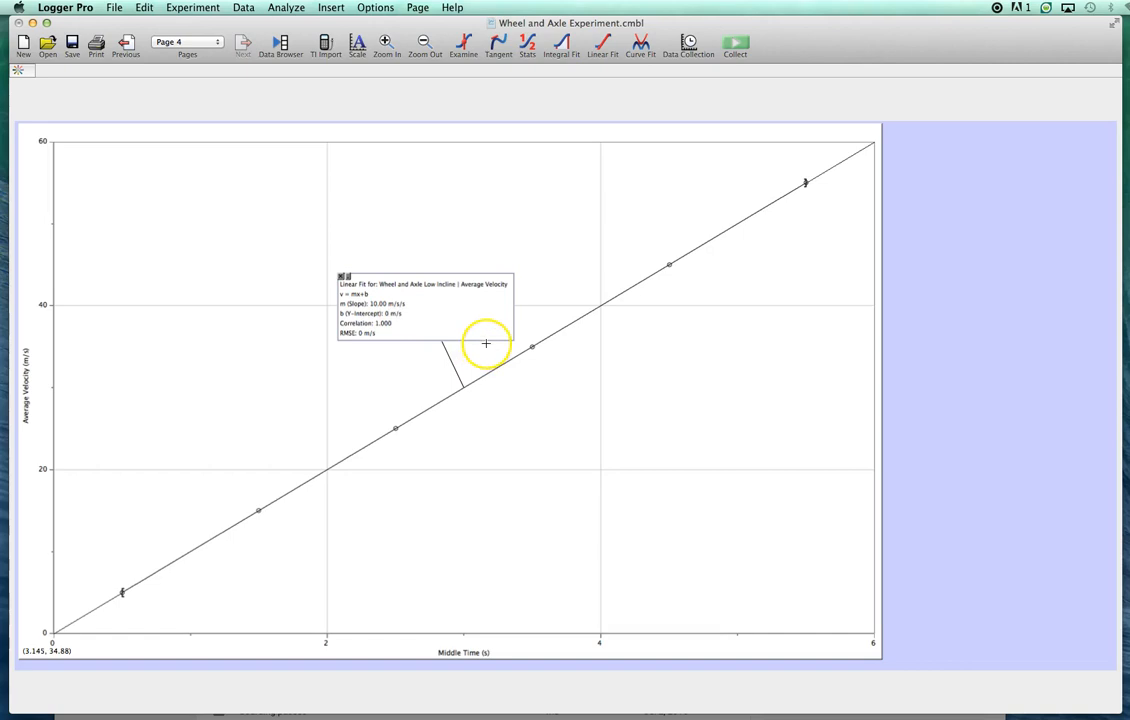
pyautogui.click(126, 43)
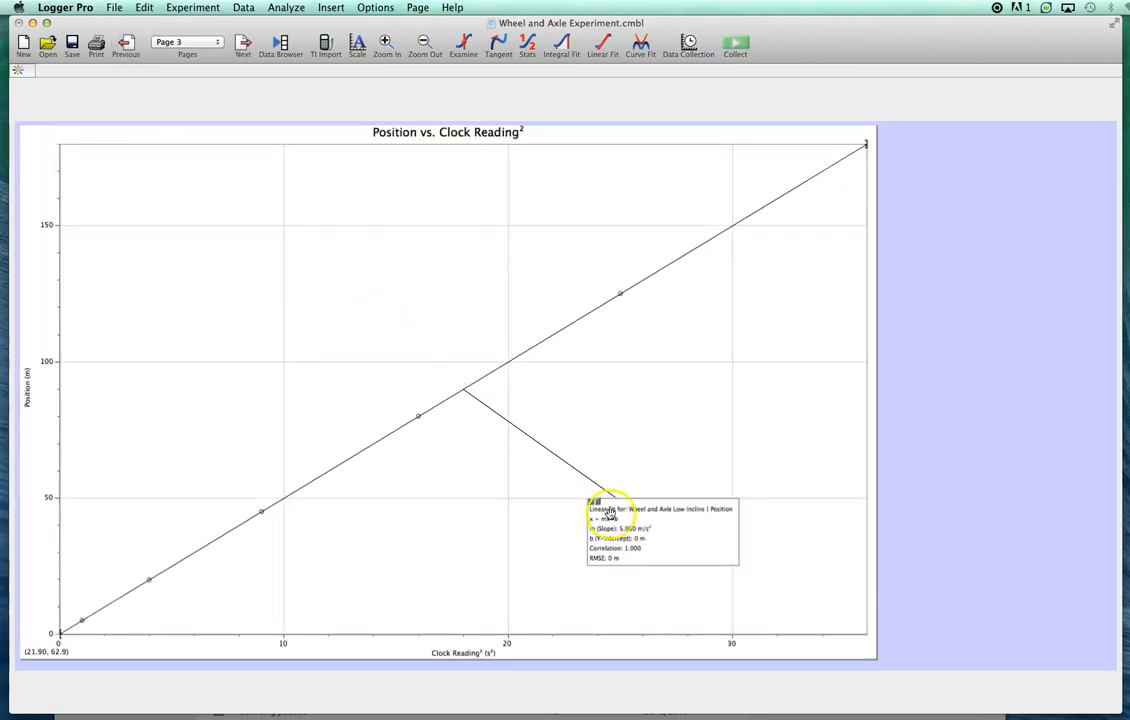
pyautogui.moveTo(590, 491); pyautogui.dragTo(323, 290)
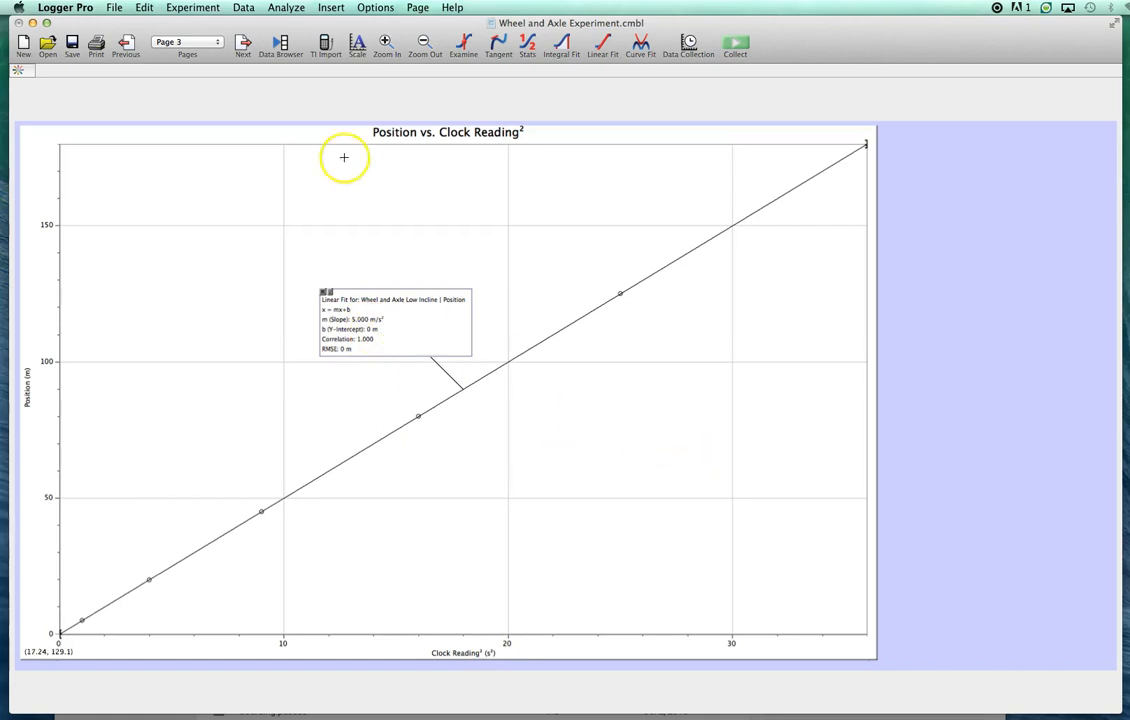
pyautogui.click(241, 44)
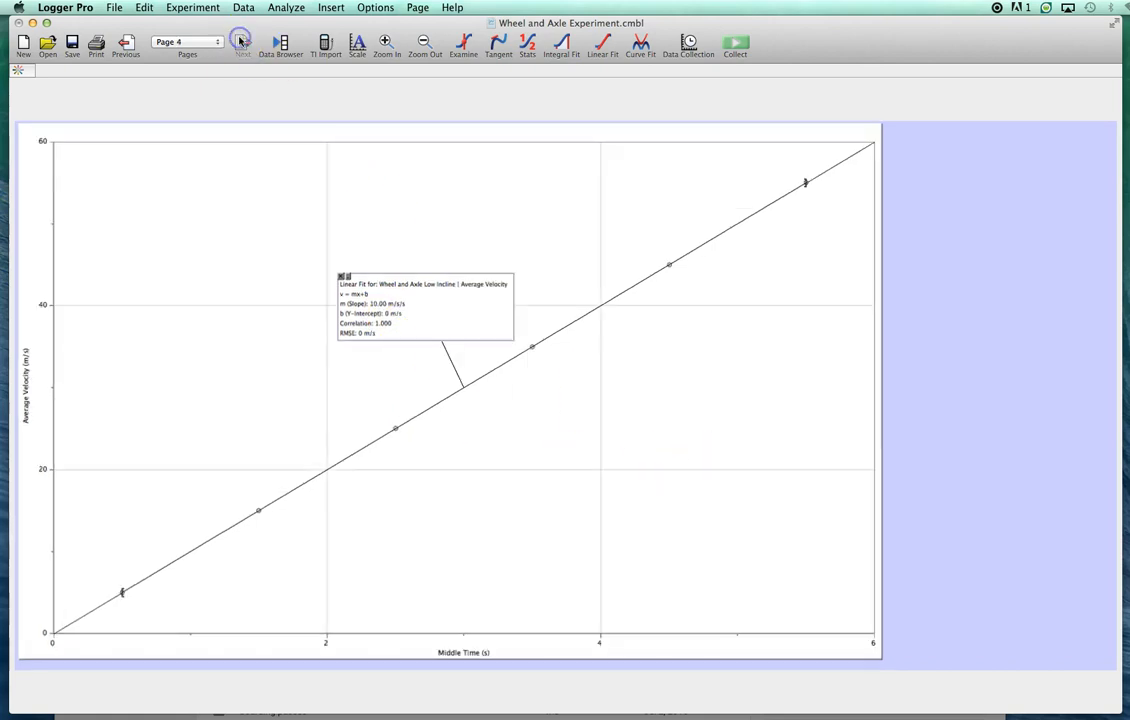
pyautogui.click(374, 311)
# - Widen the data table on page 1 and add a new data set to it
pyautogui.click(127, 45)
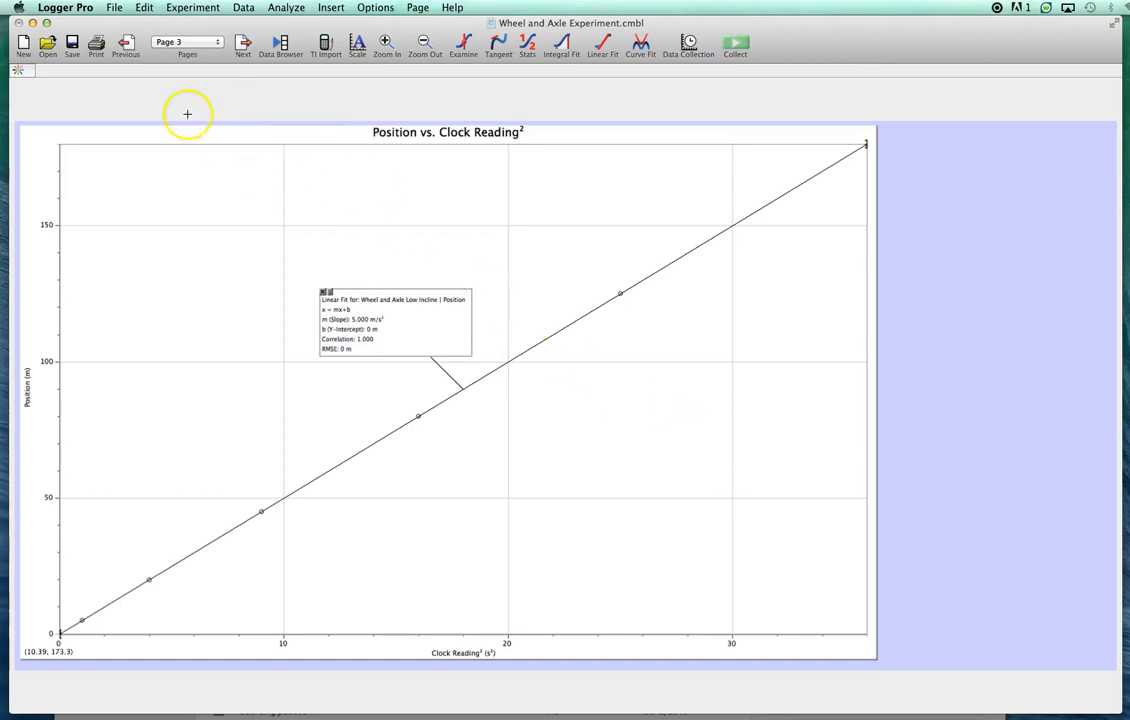
pyautogui.click(126, 45)
pyautogui.click(126, 45)
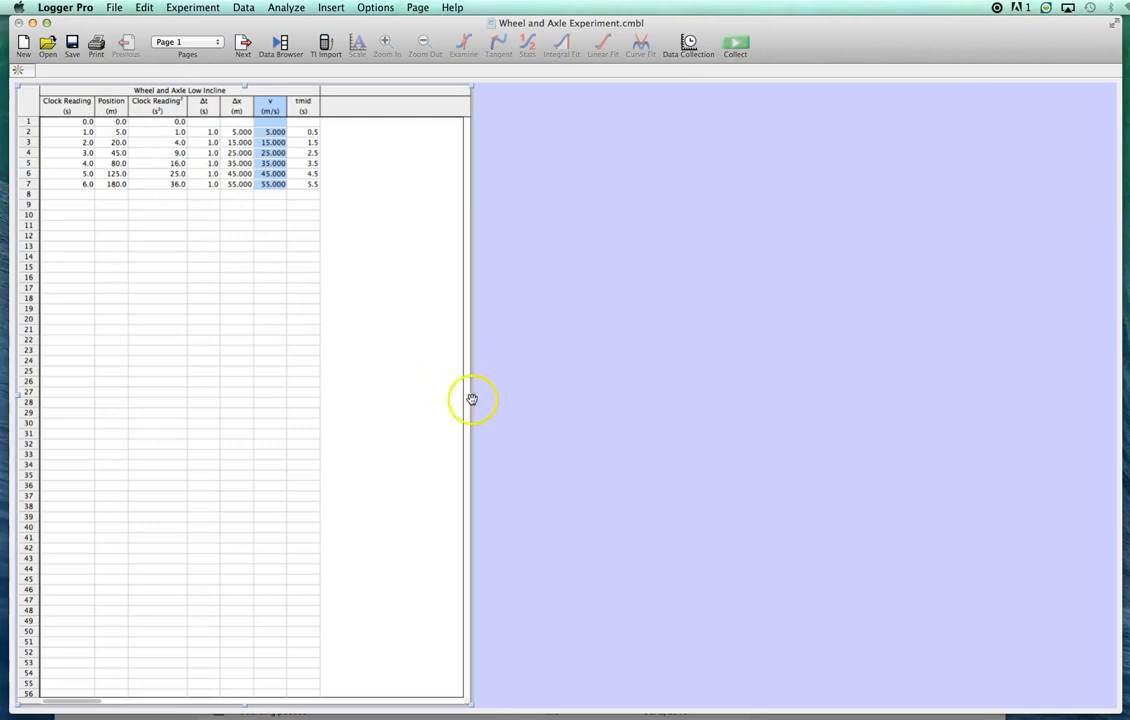
pyautogui.moveTo(471, 392); pyautogui.dragTo(784, 409)
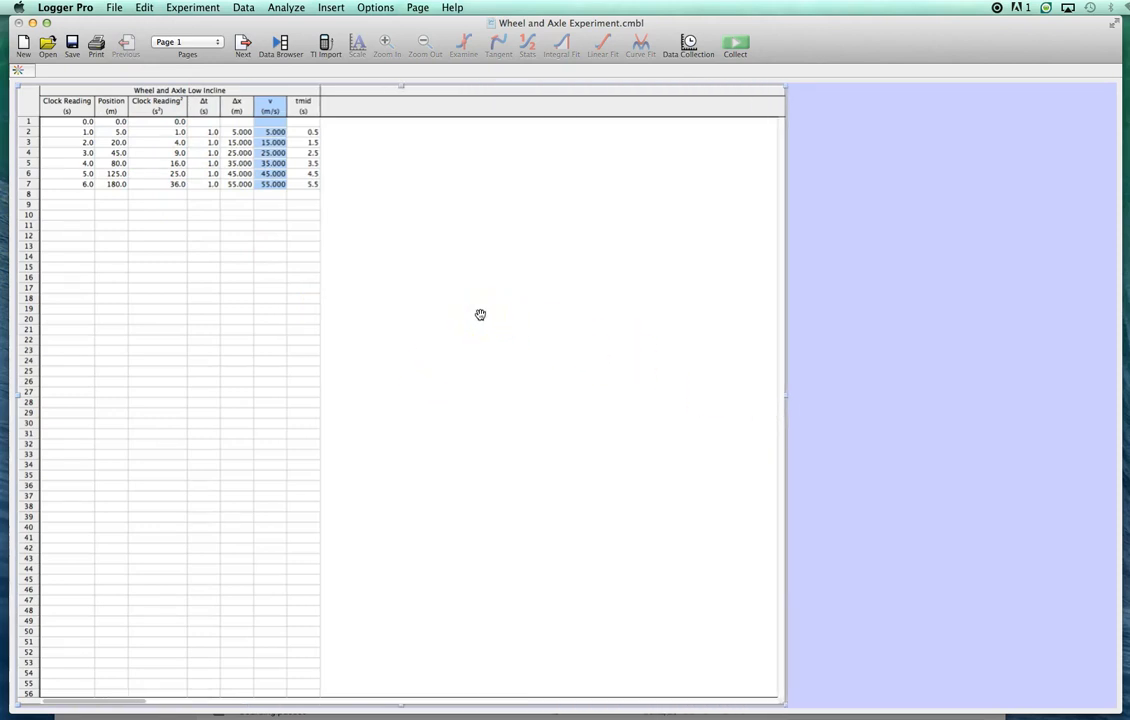
pyautogui.click(243, 10)
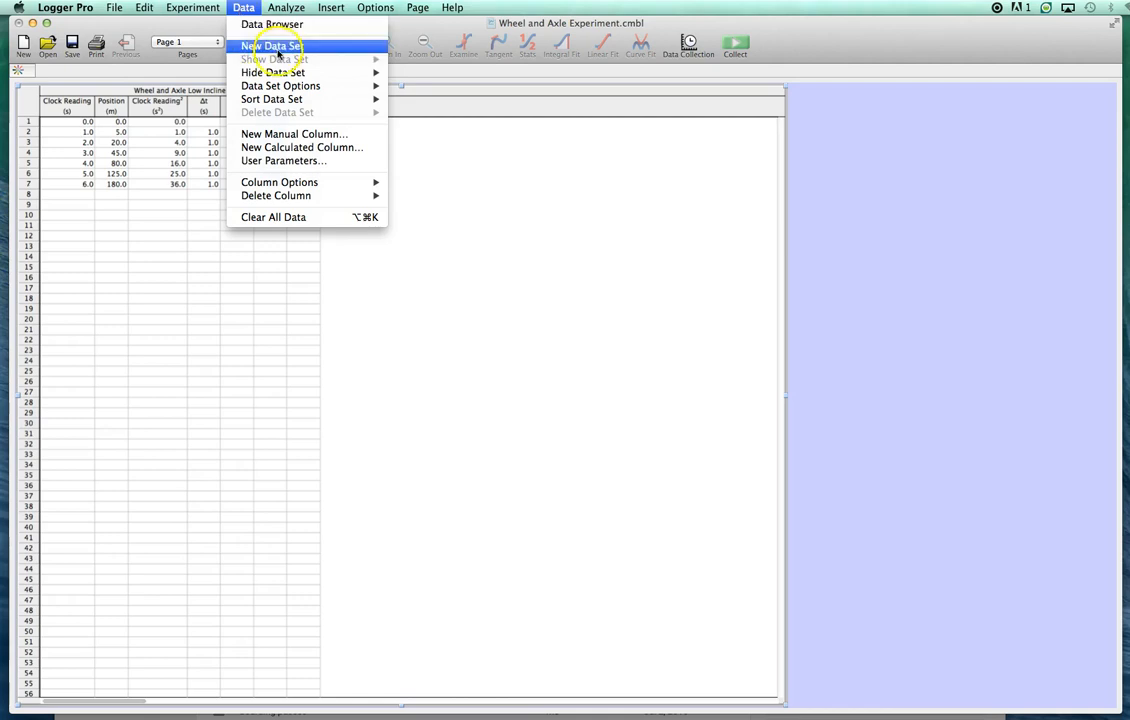
pyautogui.click(262, 46)
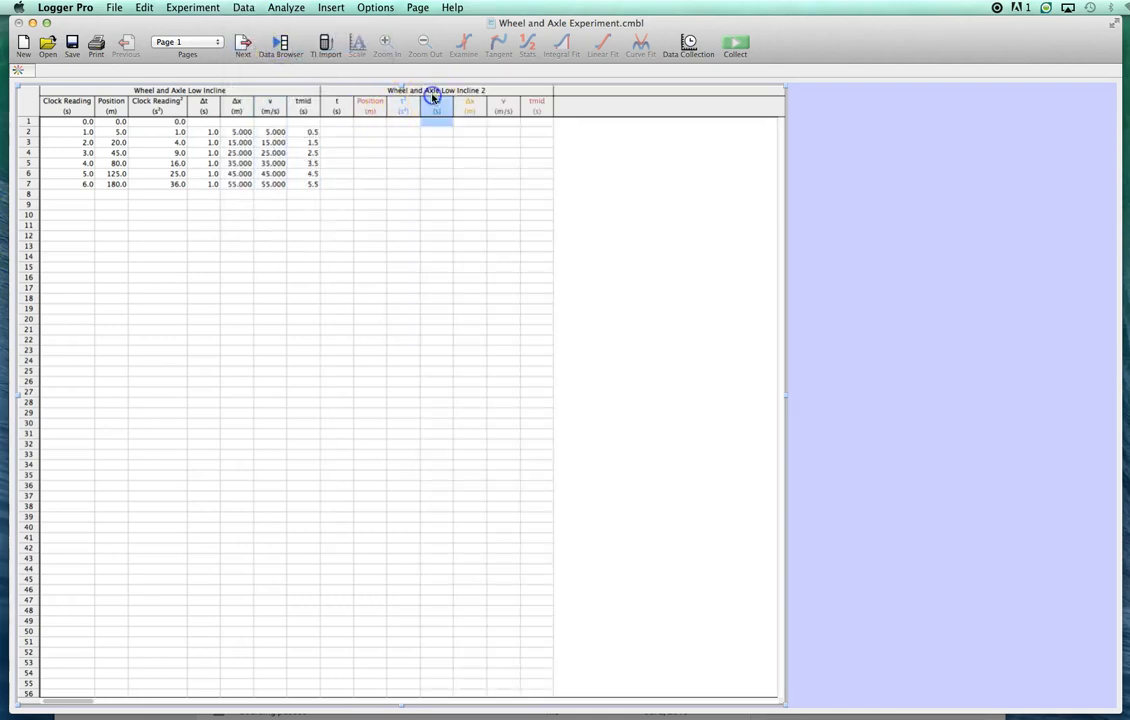
# - Rename the new data set as Wheel and Axle High Incline
pyautogui.doubleClick(434, 101)
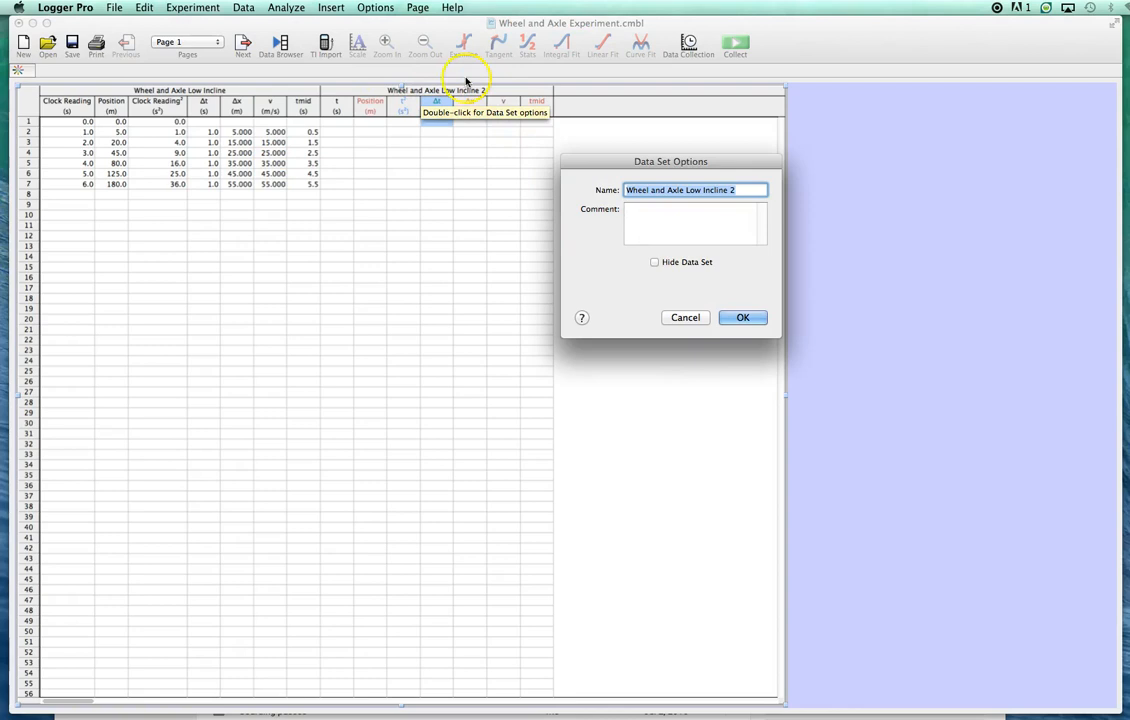
pyautogui.click(685, 317)
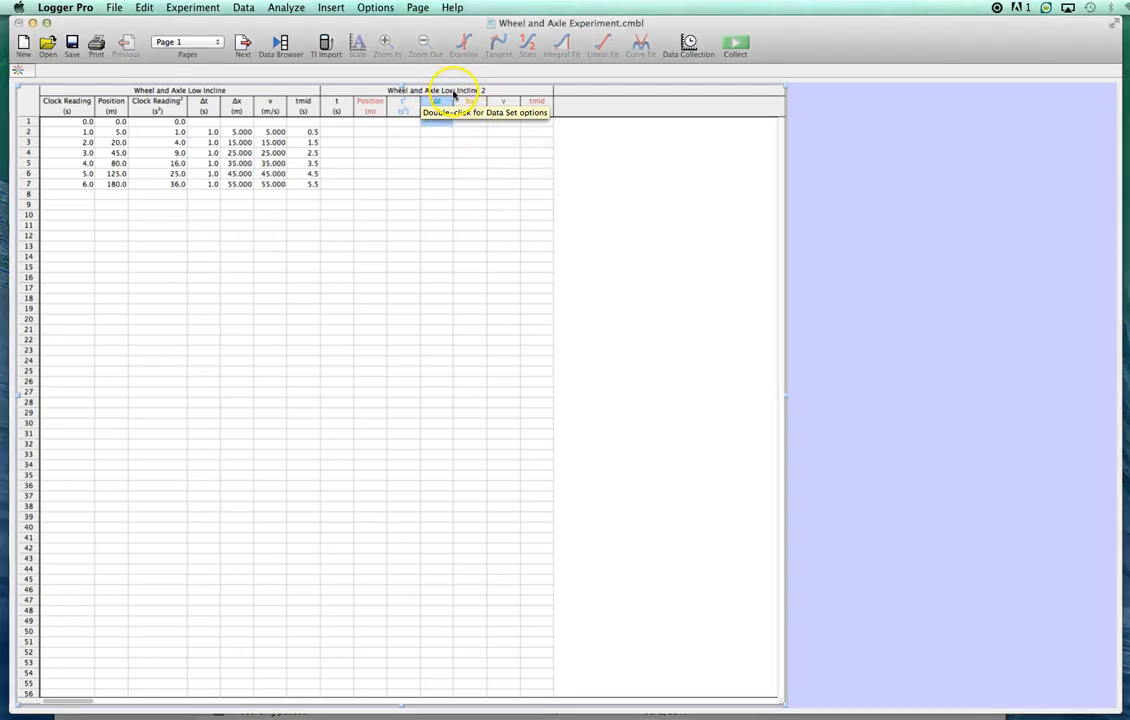
pyautogui.doubleClick(452, 90)
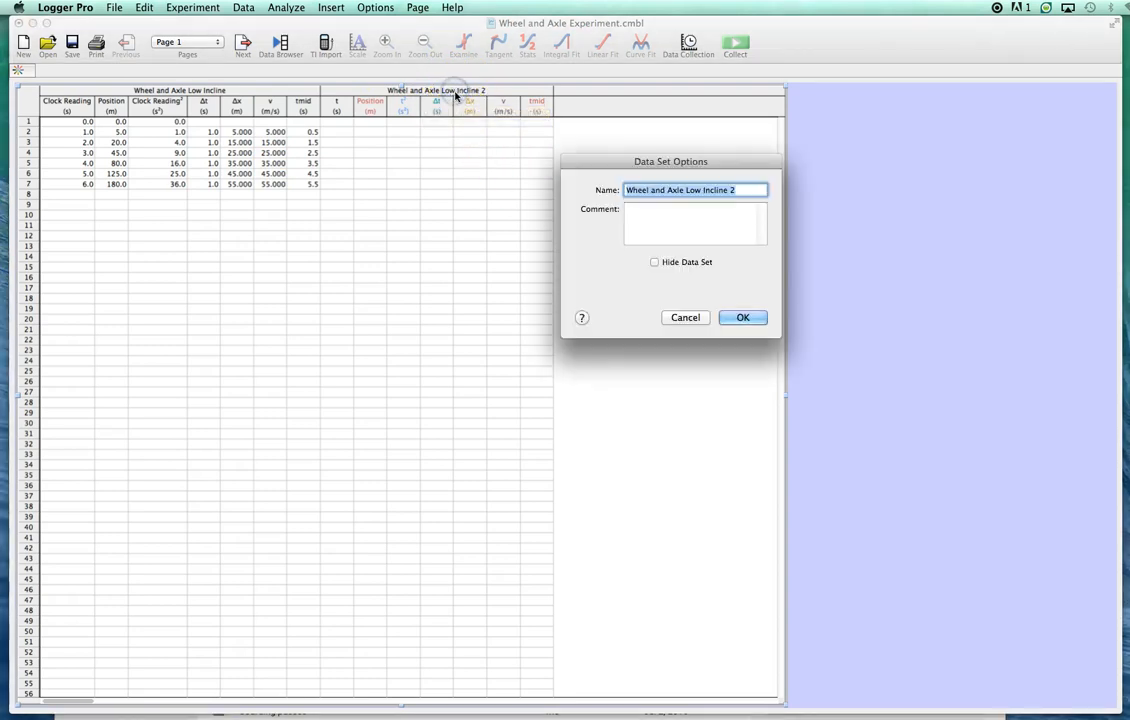
pyautogui.doubleClick(697, 189)
pyautogui.press('BackSpace')
pyautogui.write('High')
pyautogui.click(747, 188)
pyautogui.press('BackSpace')
pyautogui.press('BackSpace')
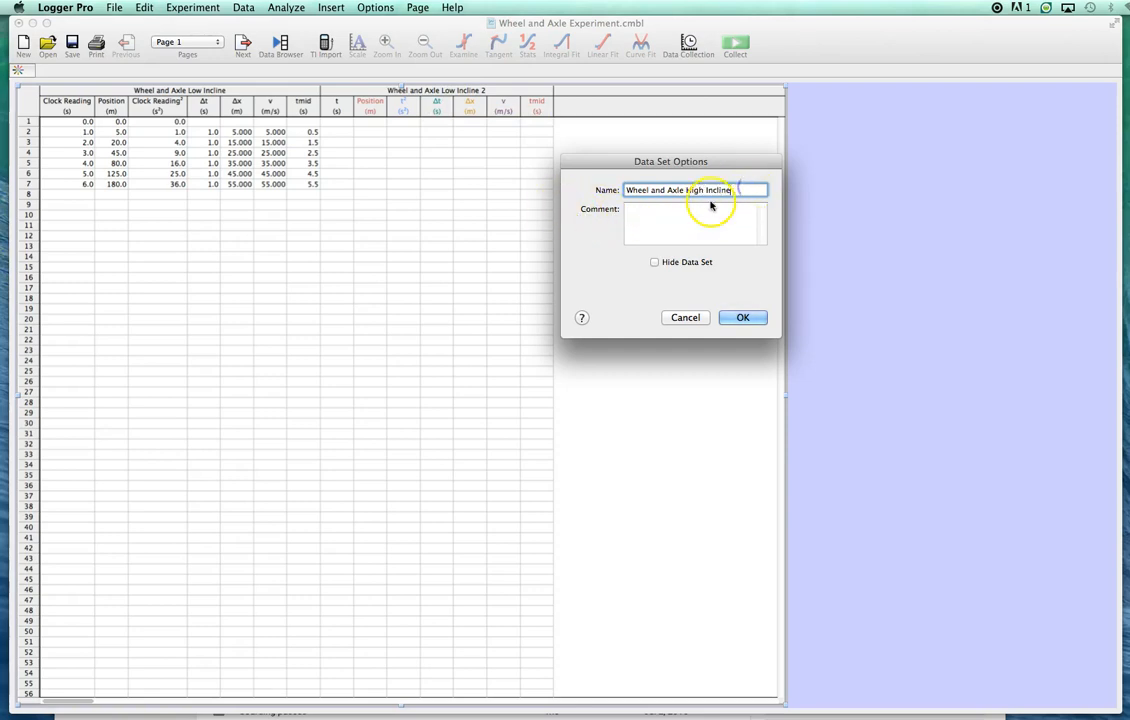
pyautogui.click(745, 318)
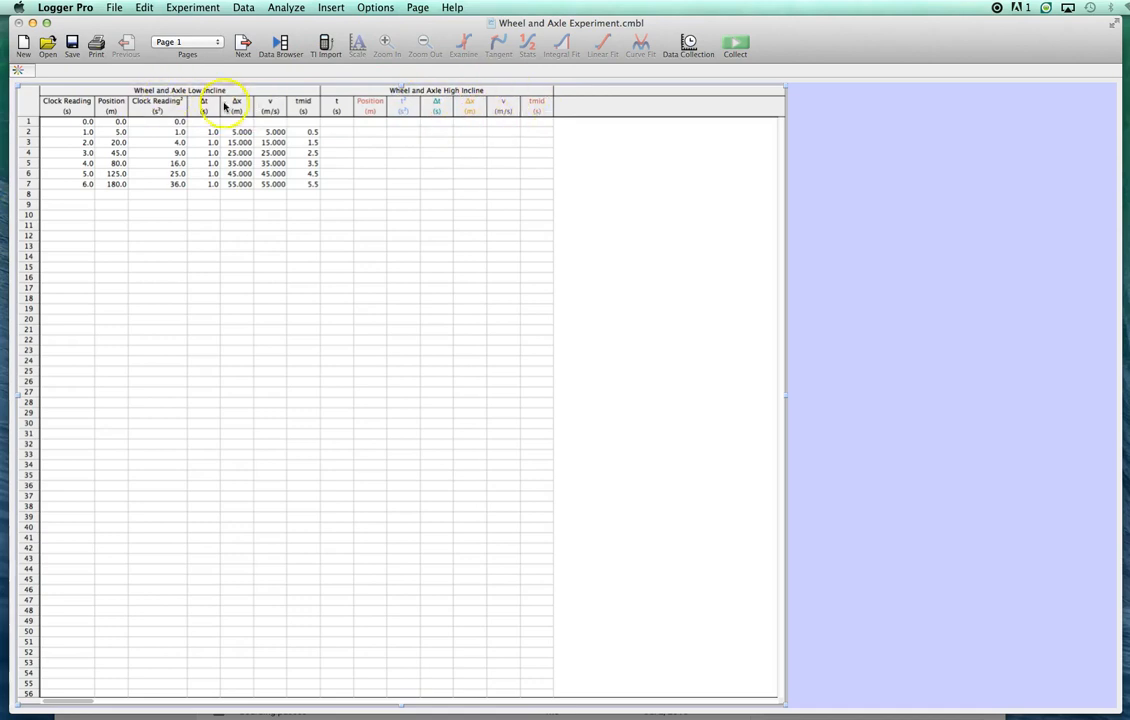
# - Generate numeric Clock Reading values from 0 to 6 in increments of 1 for the High Incline data set
pyautogui.doubleClick(337, 106)
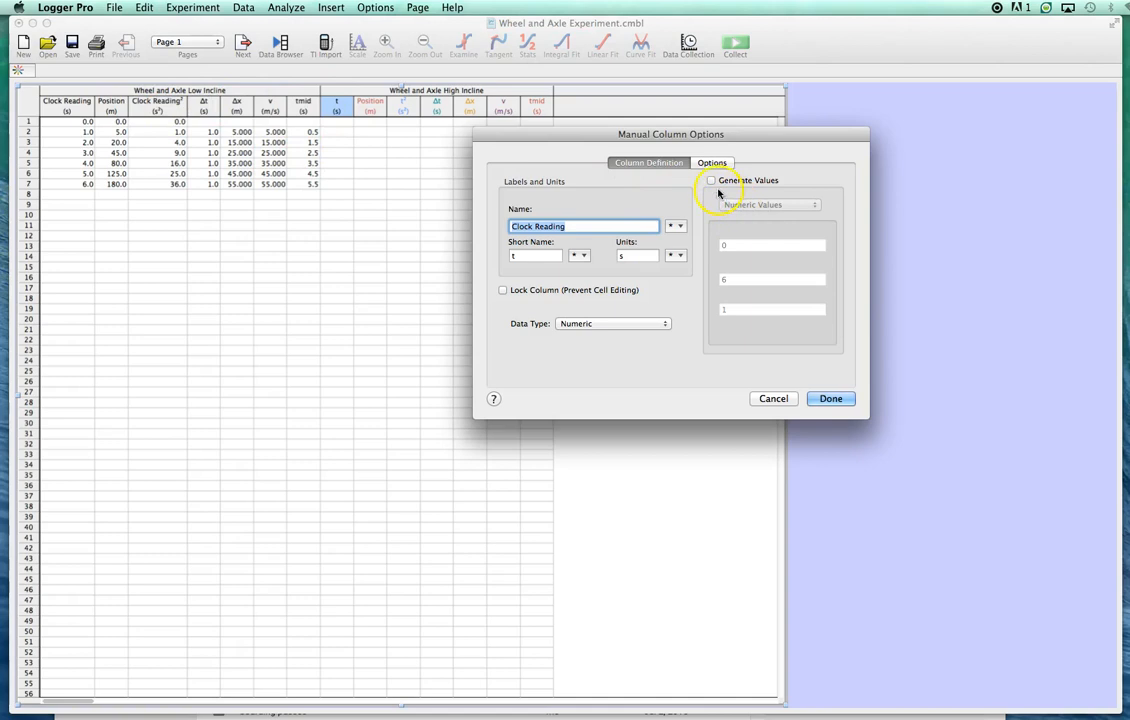
pyautogui.click(711, 180)
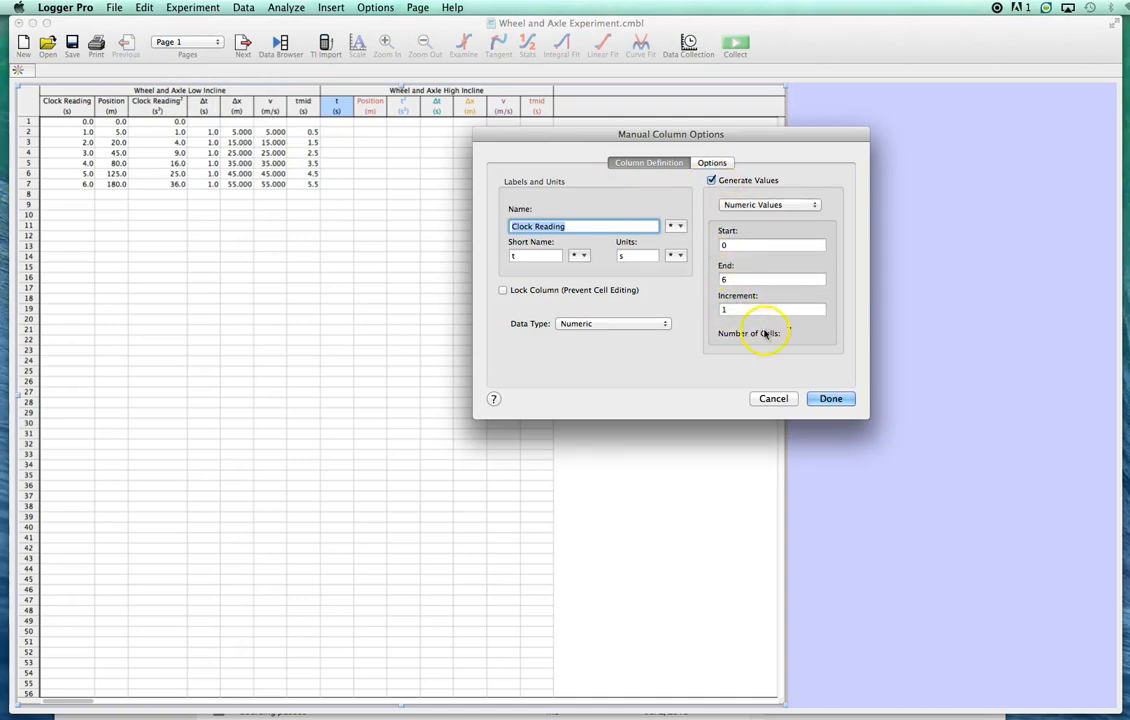
pyautogui.click(830, 399)
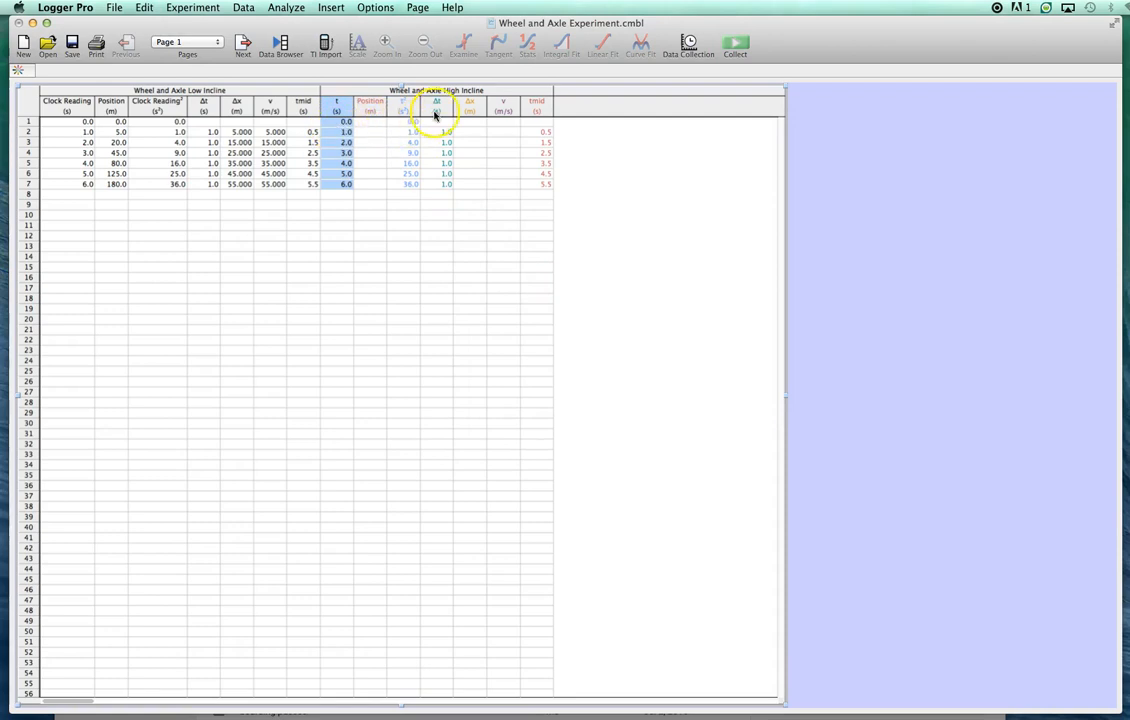
# - Enter the High Incline Position values 0, 10, 40, 90, 160, 250 and 360 in rows 1 to 7
pyautogui.click(337, 108)
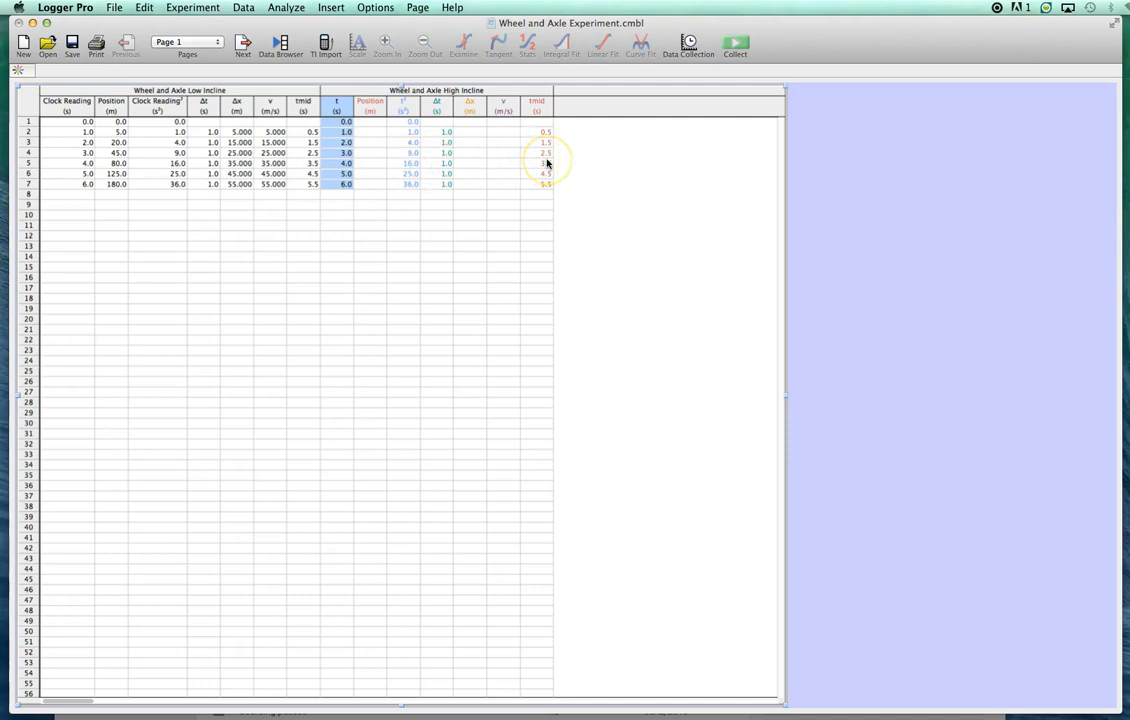
pyautogui.click(372, 121)
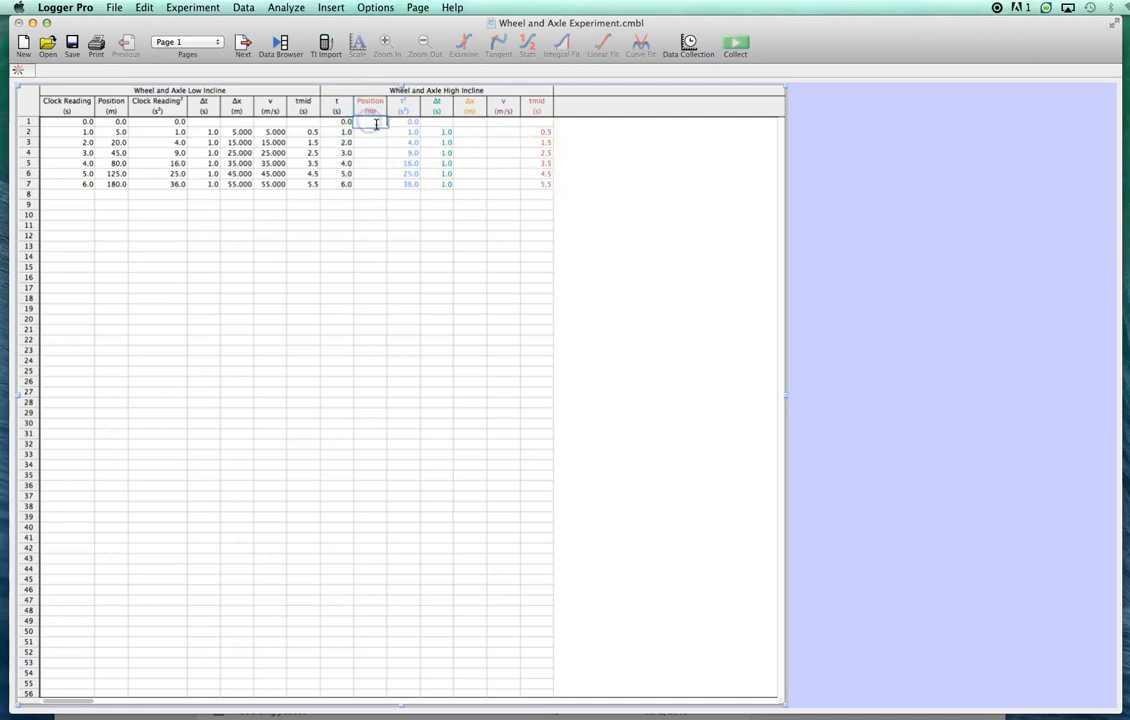
pyautogui.write('0')
pyautogui.press('Return')
pyautogui.press('Return')
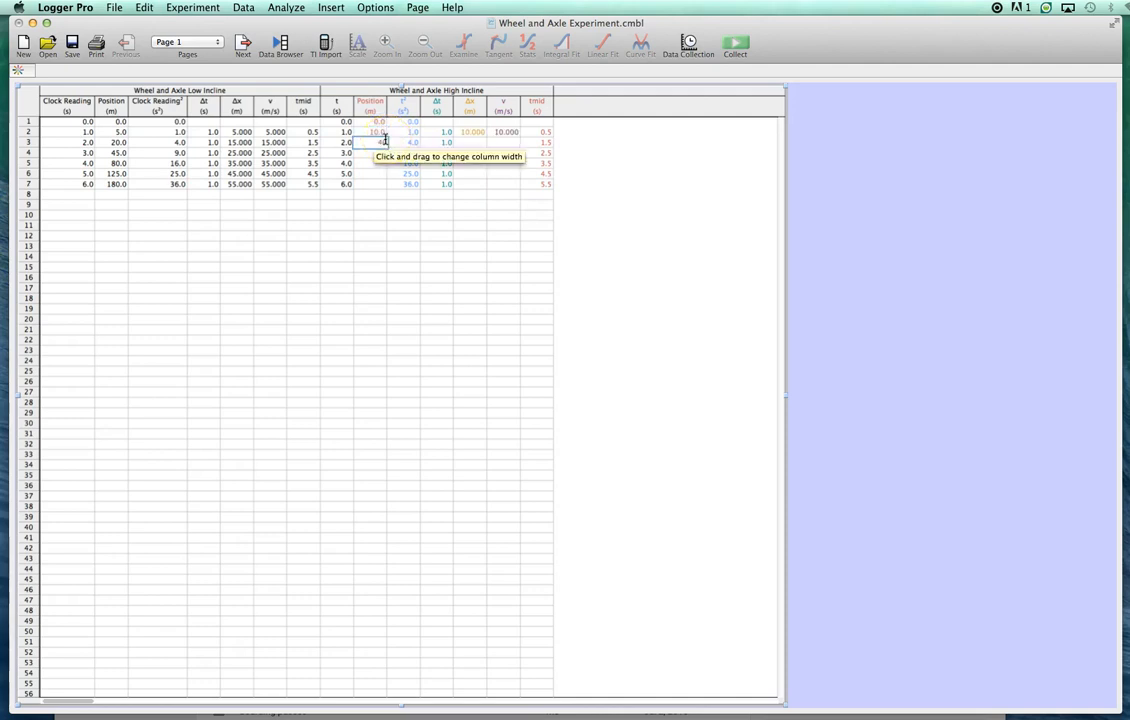
pyautogui.write('90')
pyautogui.press('Return')
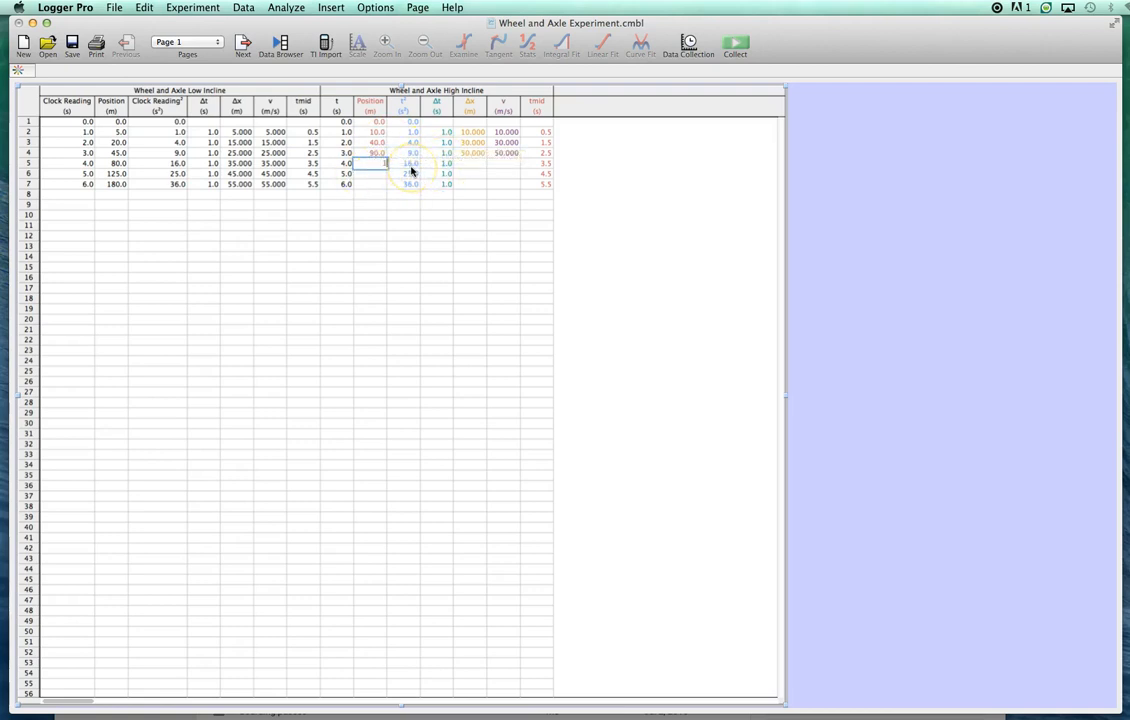
pyautogui.write('1')
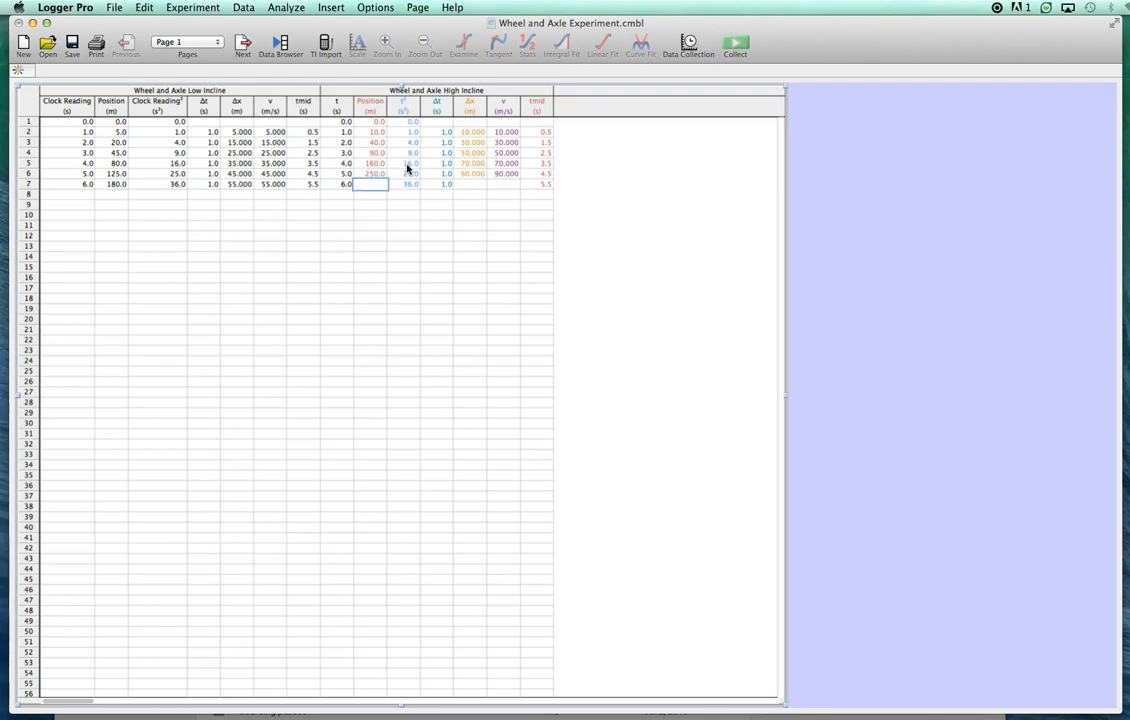
pyautogui.press('Return')
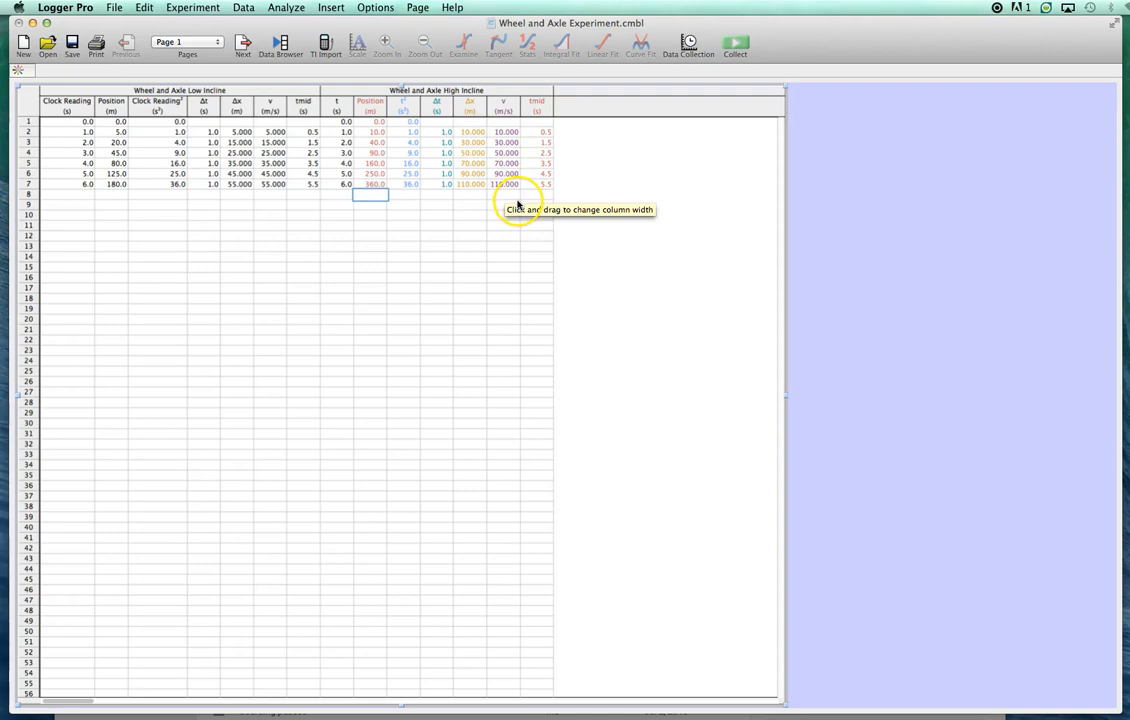
# - Add the High Incline Position column to the y-axis of the Position vs. Clock Reading graph on page 2
pyautogui.click(243, 46)
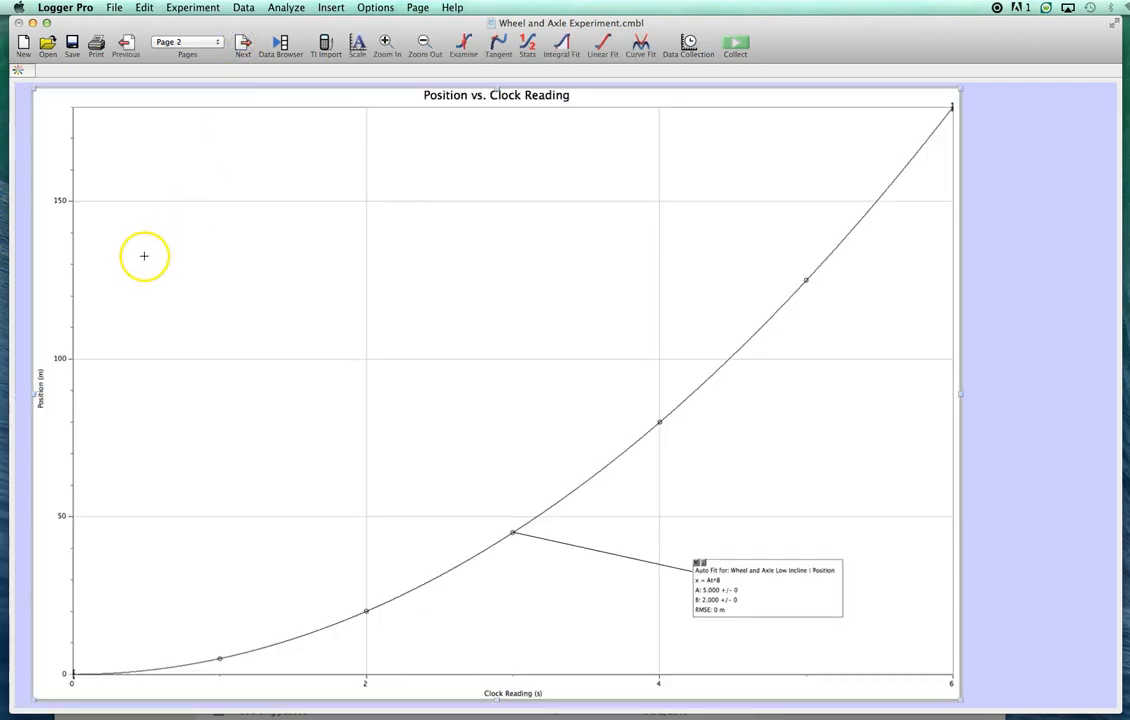
pyautogui.click(38, 384)
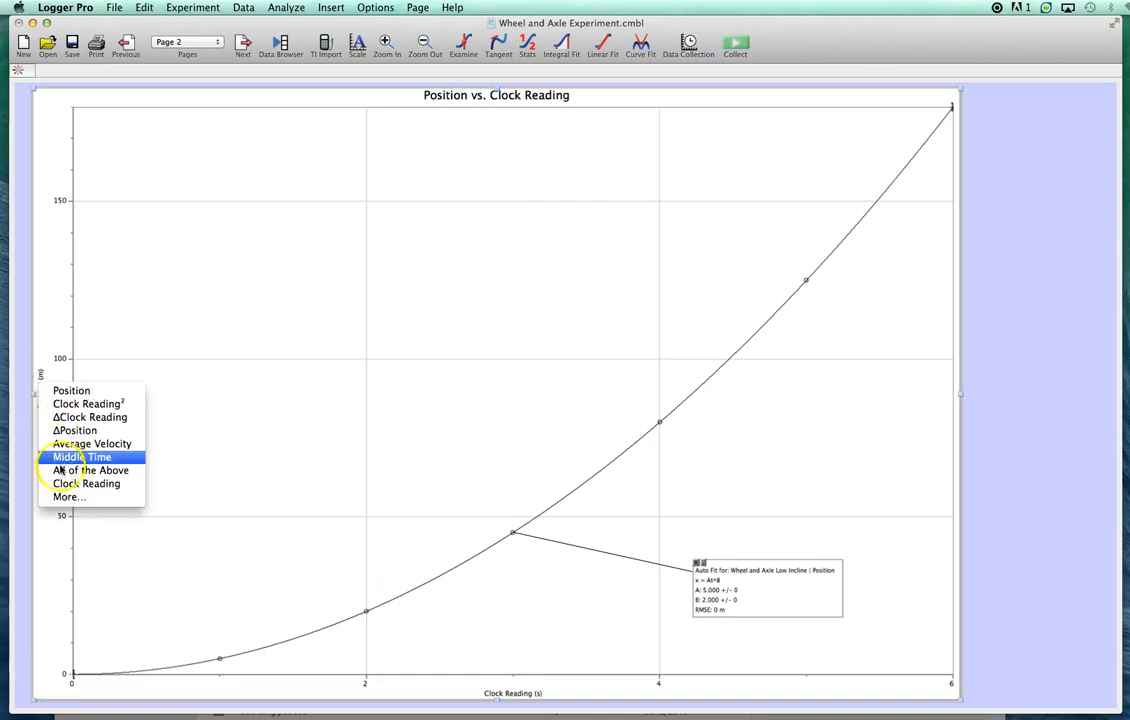
pyautogui.click(68, 497)
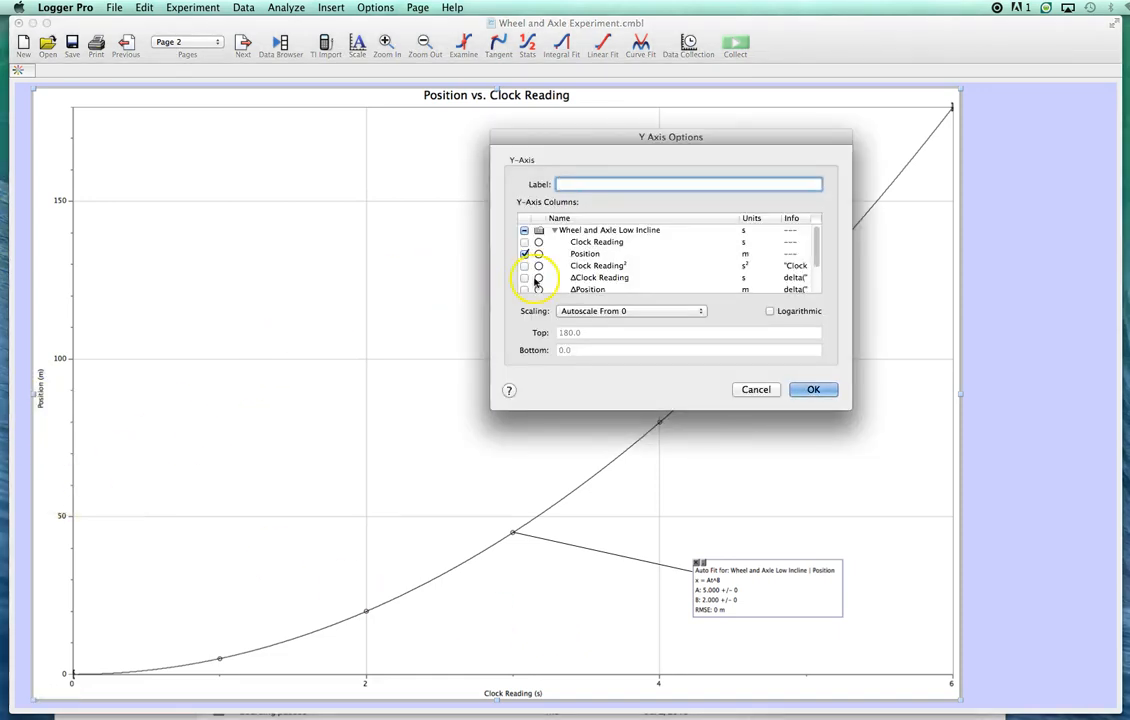
pyautogui.moveTo(817, 241); pyautogui.dragTo(820, 290)
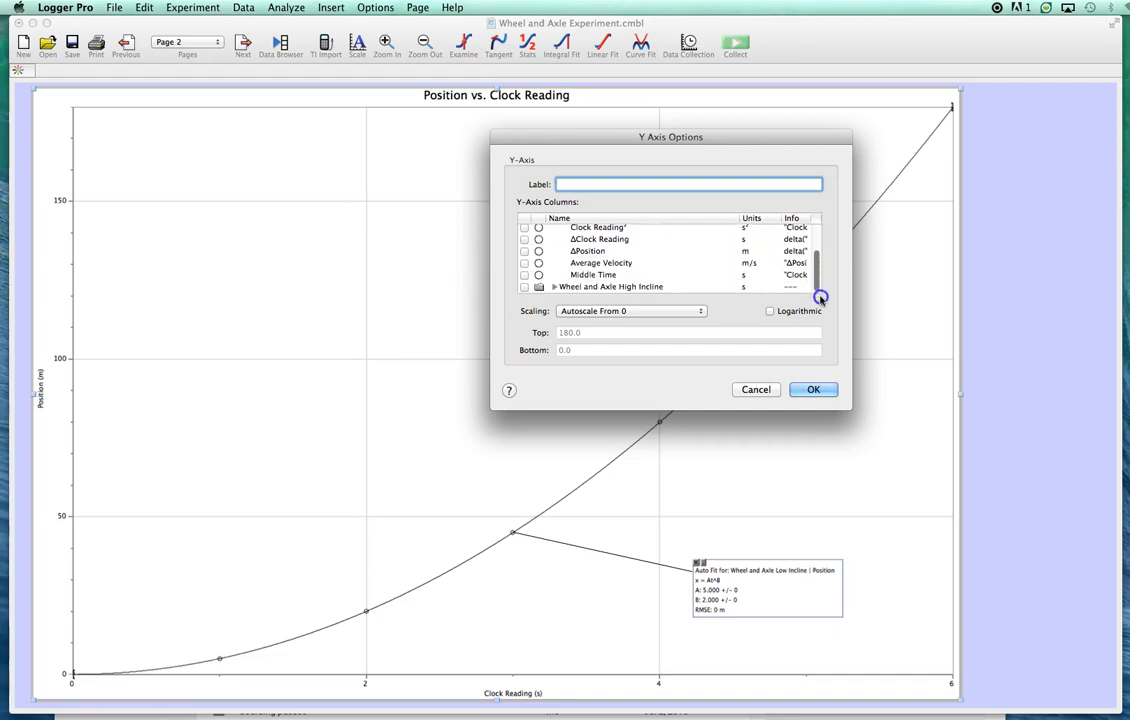
pyautogui.click(555, 287)
pyautogui.moveTo(820, 255); pyautogui.dragTo(824, 270)
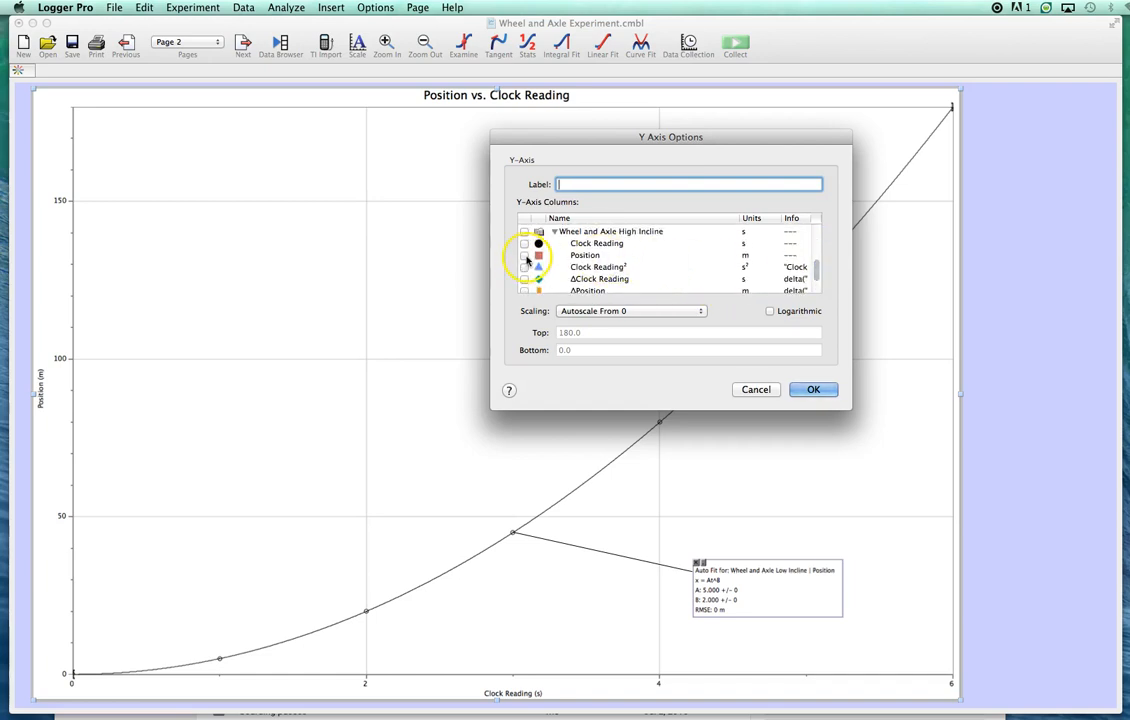
pyautogui.click(524, 256)
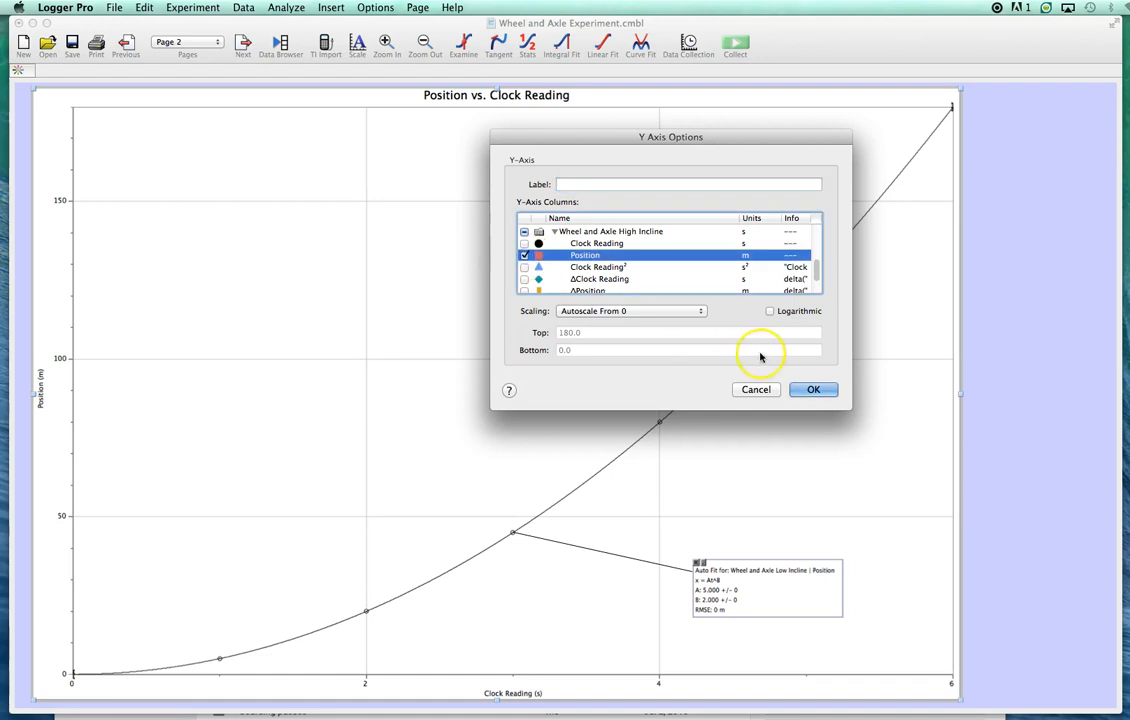
pyautogui.click(806, 392)
pyautogui.click(710, 432)
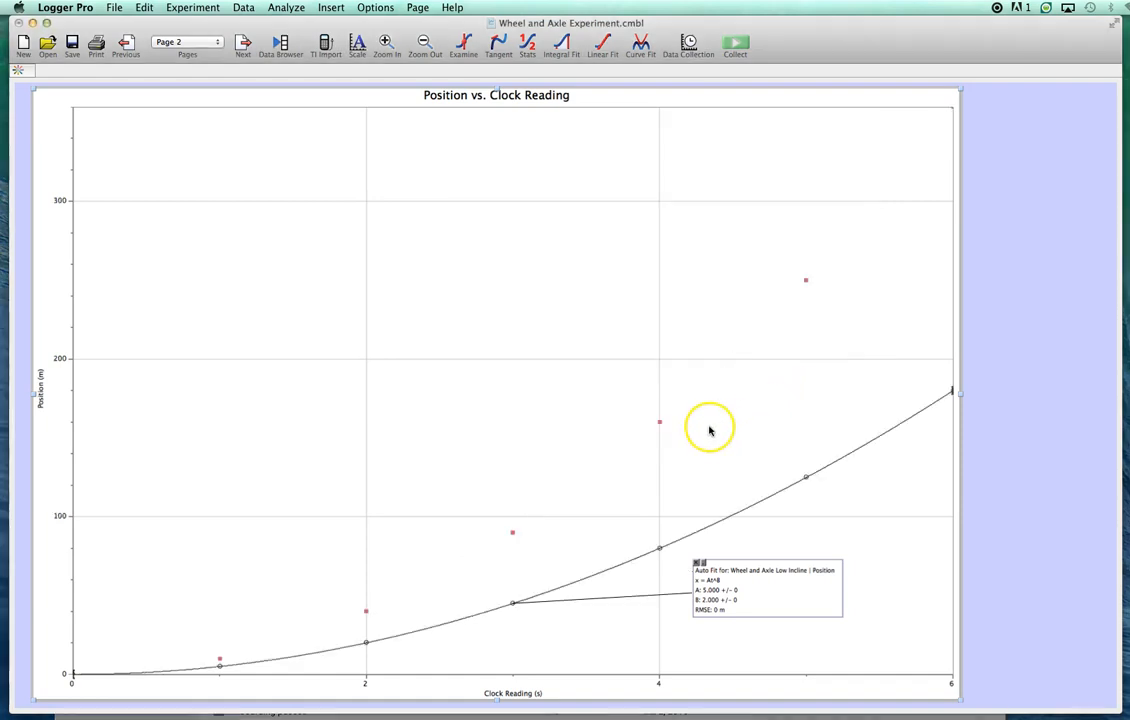
# - Fit an automatic Power curve (At^B) to the High Incline Position data
pyautogui.click(638, 46)
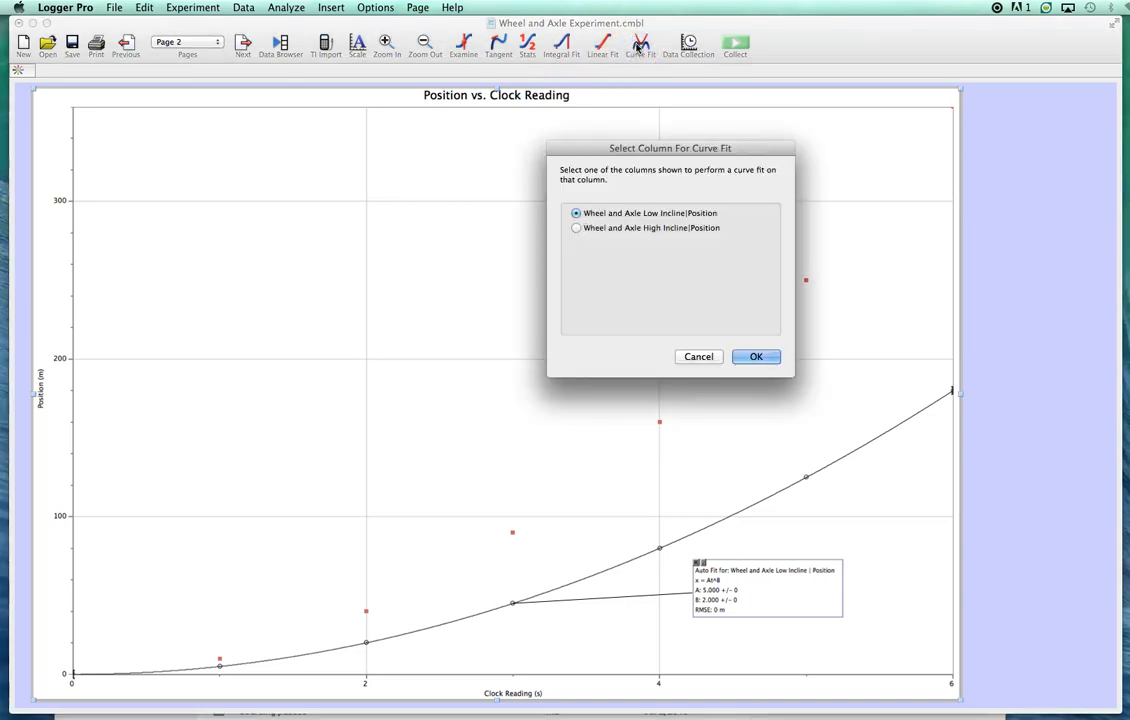
pyautogui.click(578, 229)
pyautogui.click(745, 356)
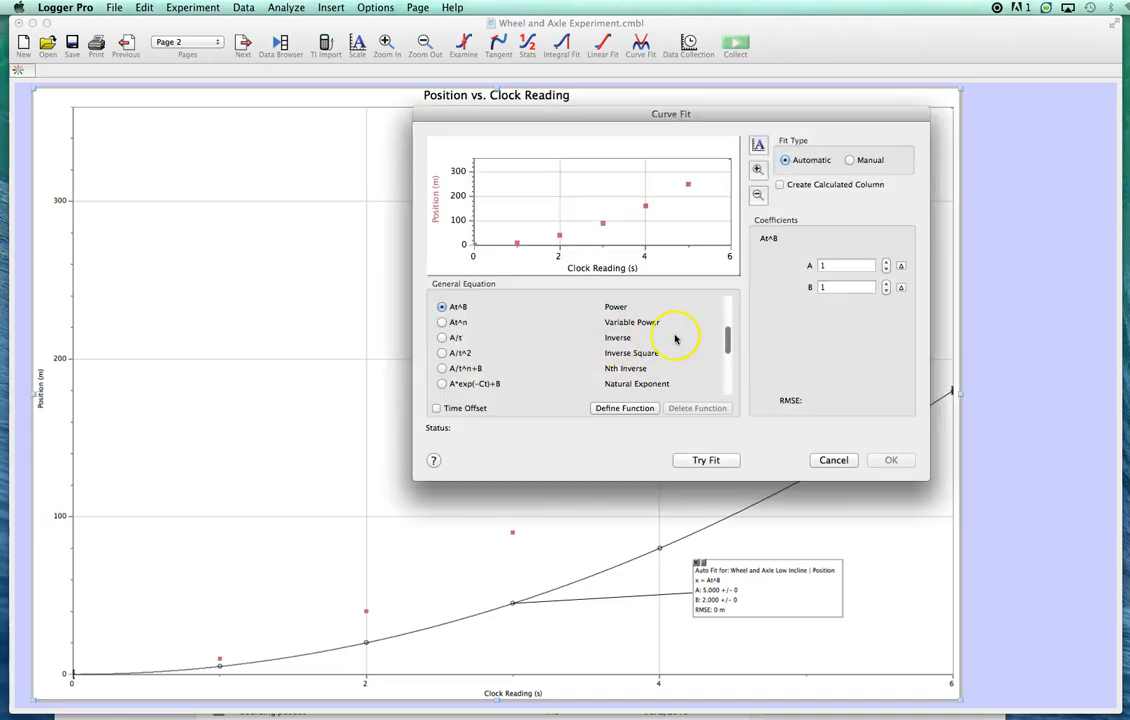
pyautogui.click(705, 459)
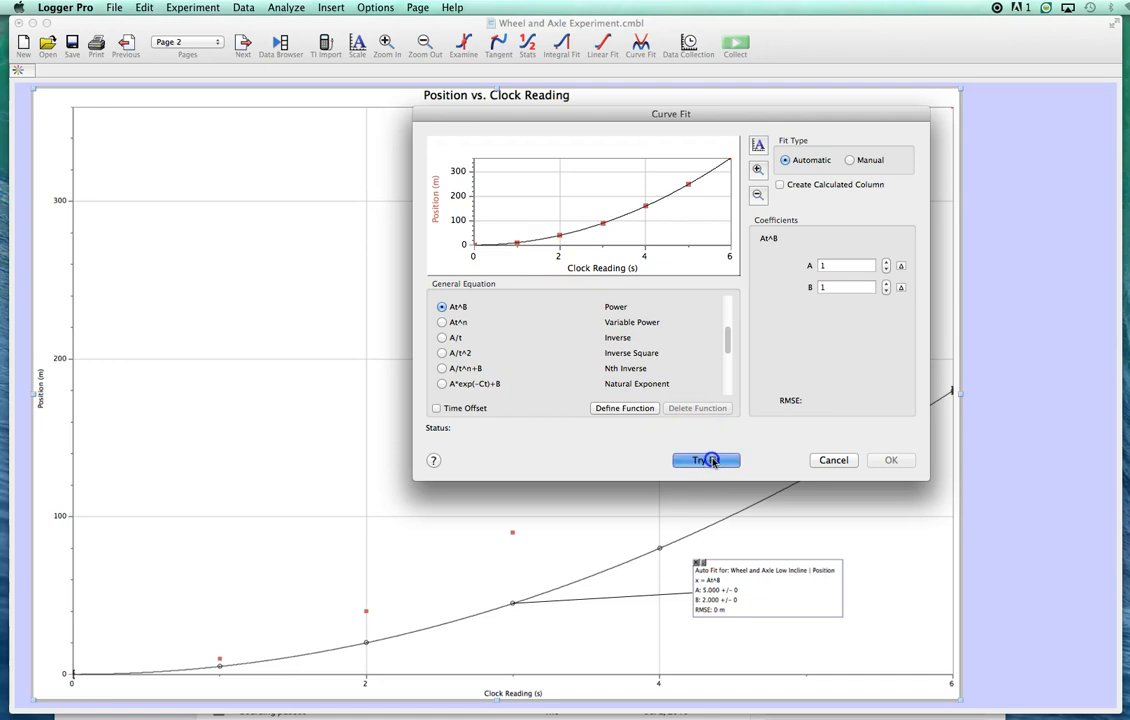
pyautogui.click(891, 460)
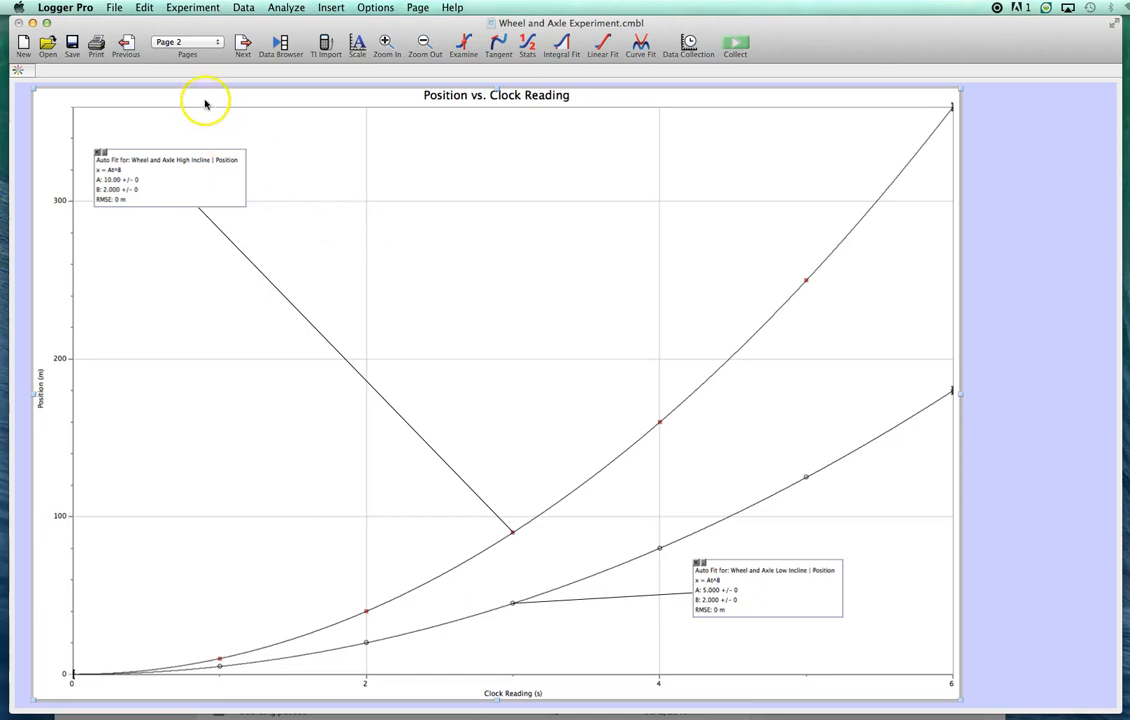
# - Set the High Incline Position column on page 1 to black Empty Circle point symbols and return to the page 2 graph
pyautogui.click(126, 45)
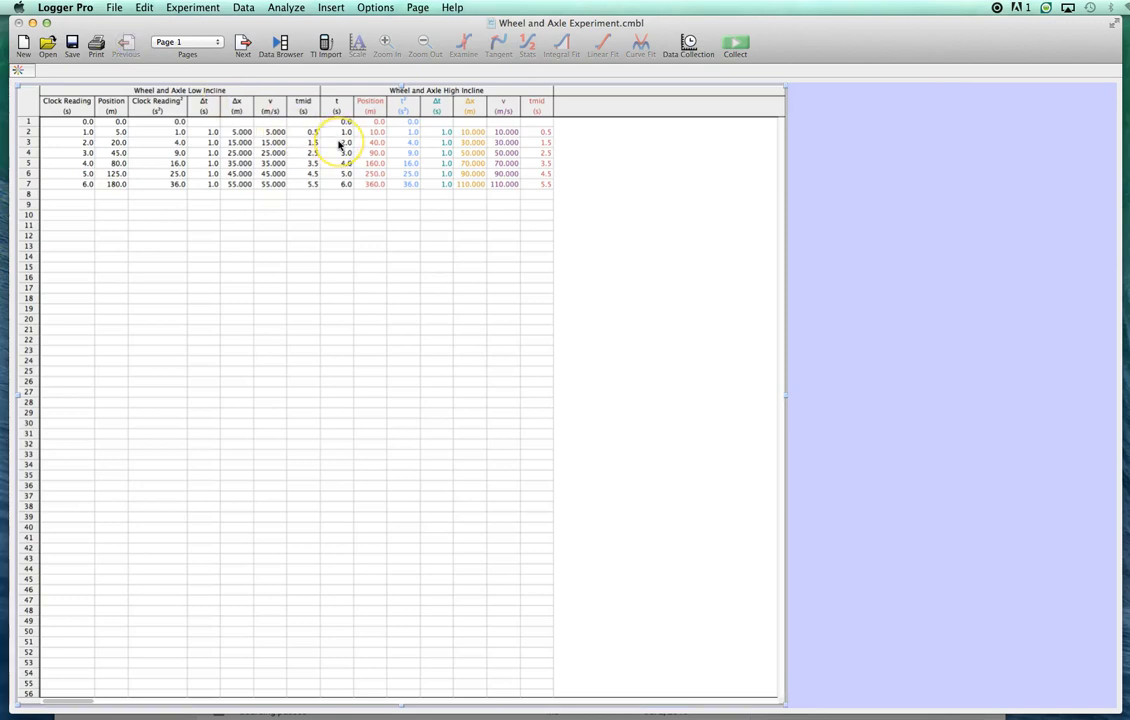
pyautogui.doubleClick(381, 107)
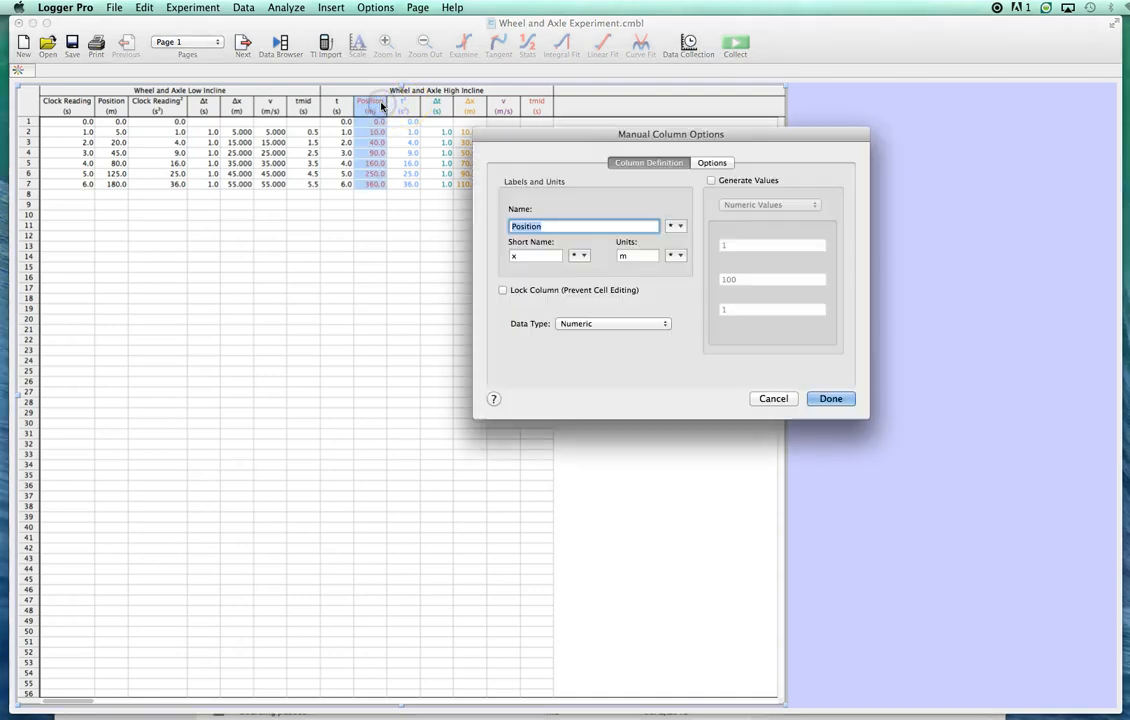
pyautogui.click(712, 162)
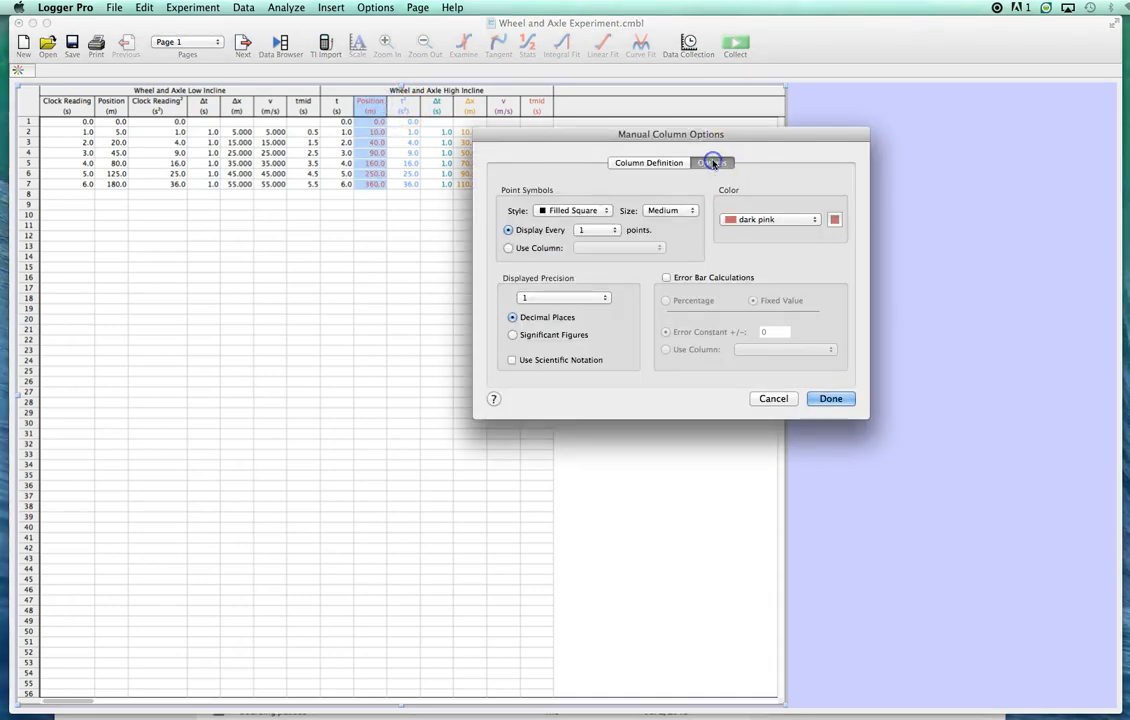
pyautogui.click(542, 216)
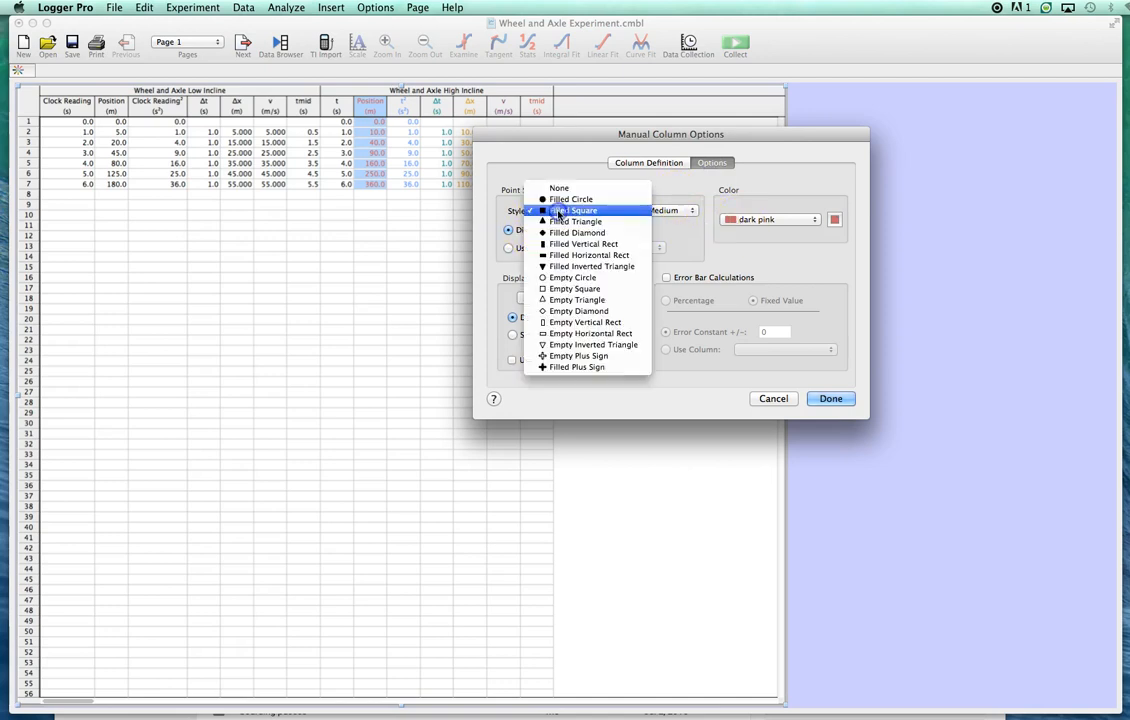
pyautogui.click(585, 278)
pyautogui.click(755, 221)
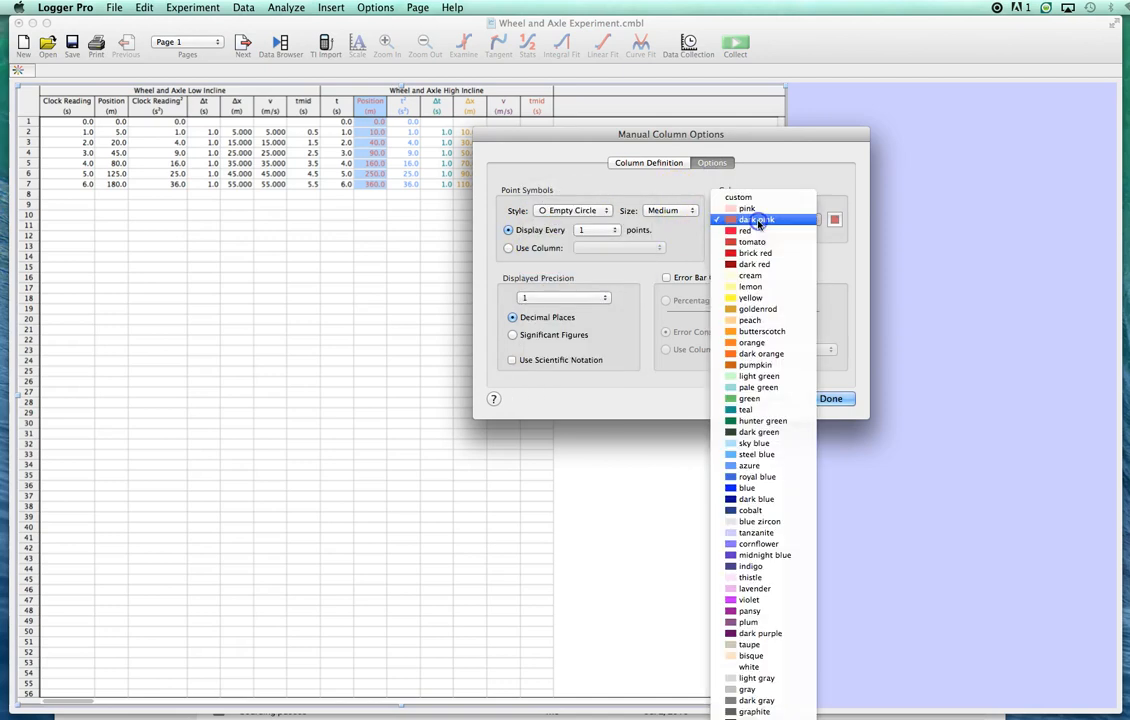
pyautogui.click(750, 712)
pyautogui.click(830, 398)
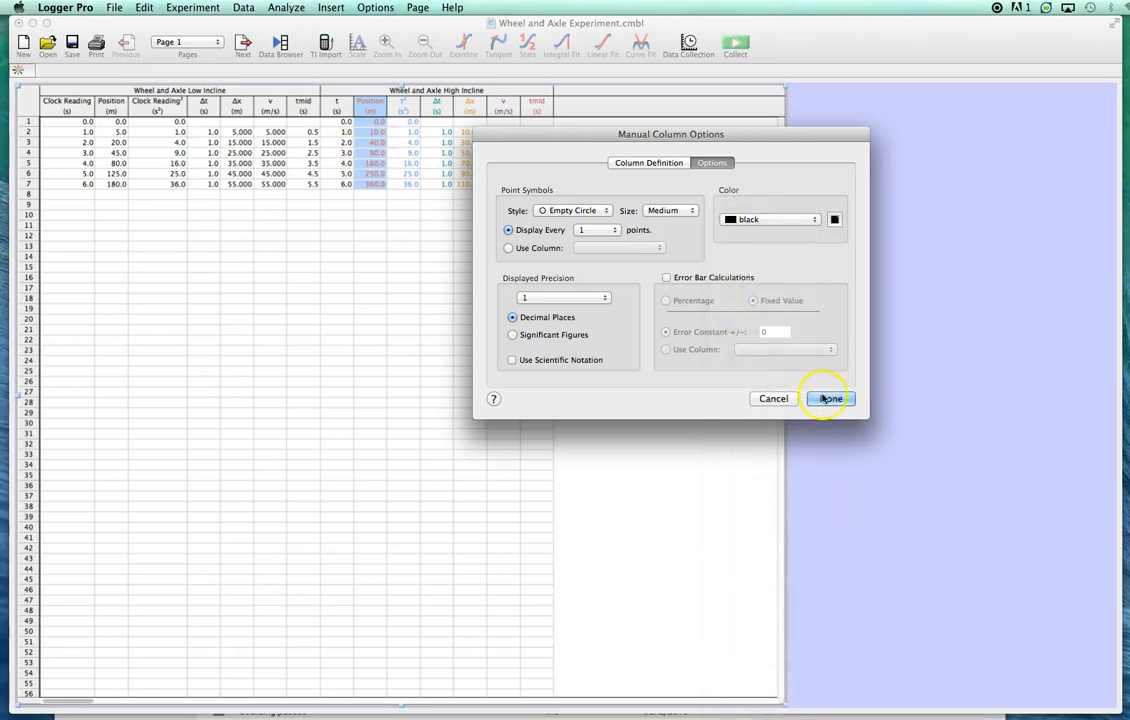
pyautogui.click(825, 398)
pyautogui.click(242, 45)
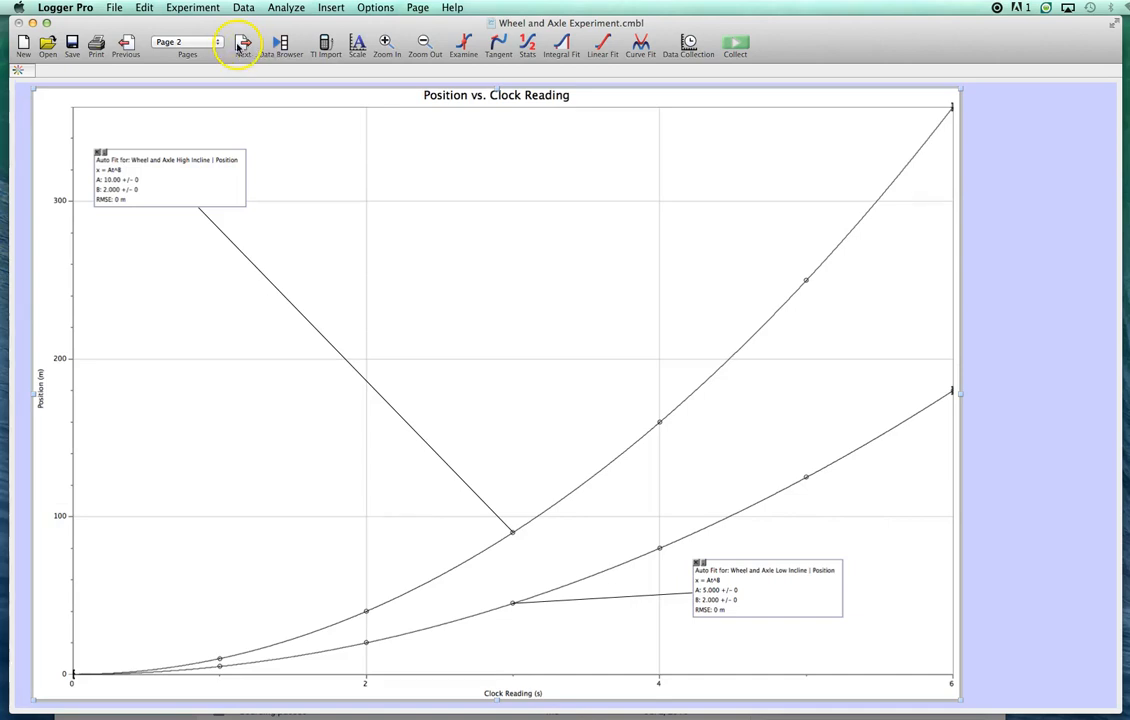
# - Add High Incline Position to the y-axis of the page 3 graph and move the Low Incline fit box below its line
pyautogui.click(241, 46)
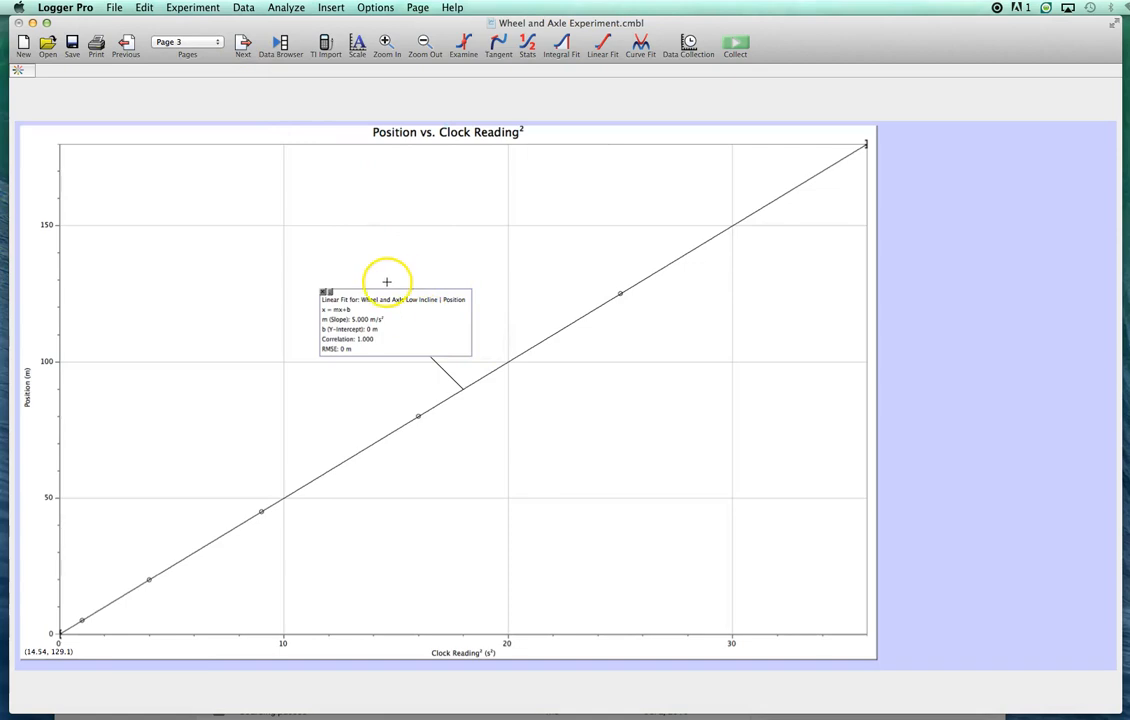
pyautogui.click(27, 384)
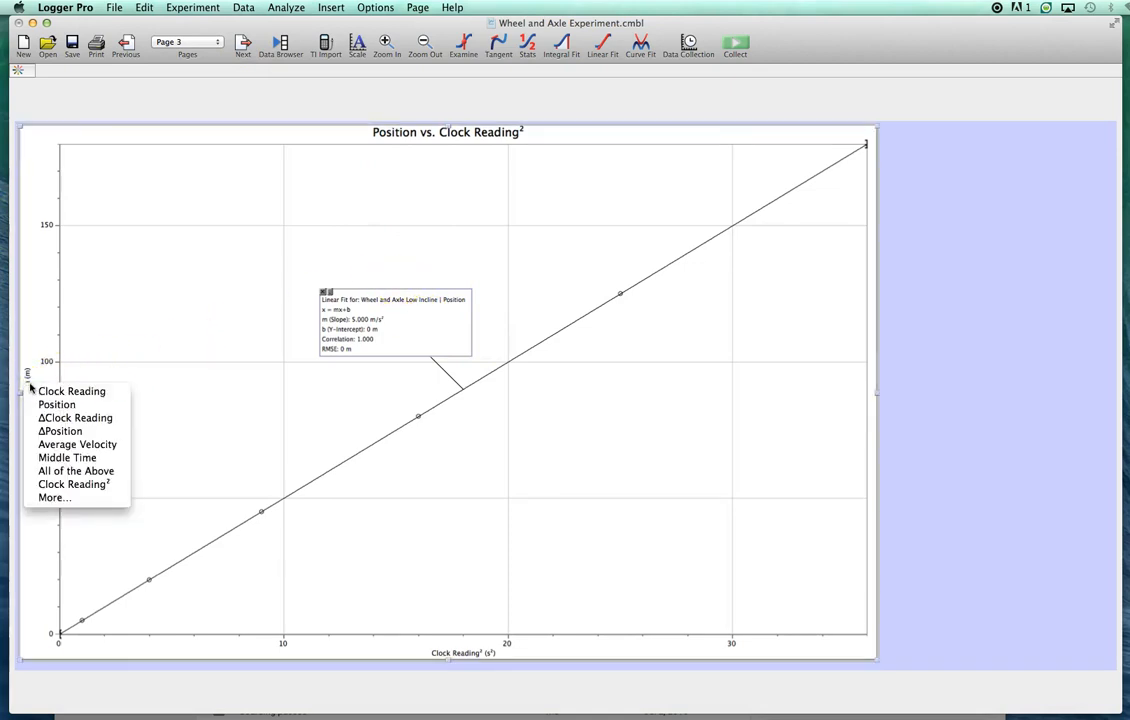
pyautogui.click(56, 500)
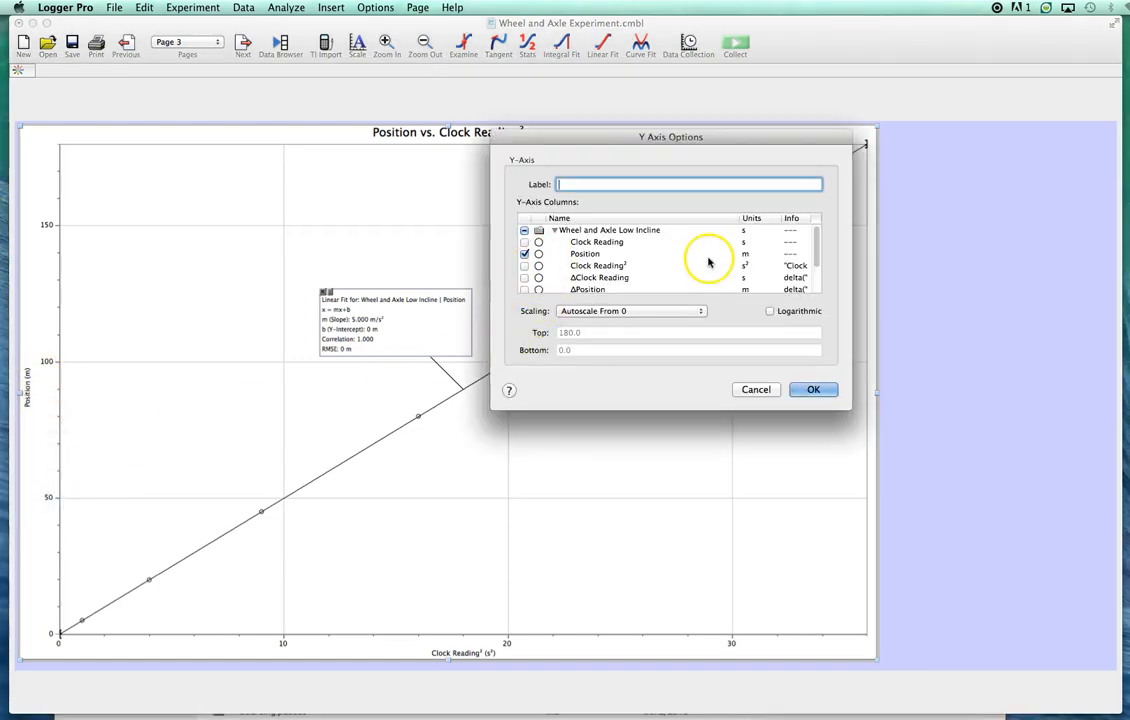
pyautogui.moveTo(817, 246); pyautogui.dragTo(818, 282)
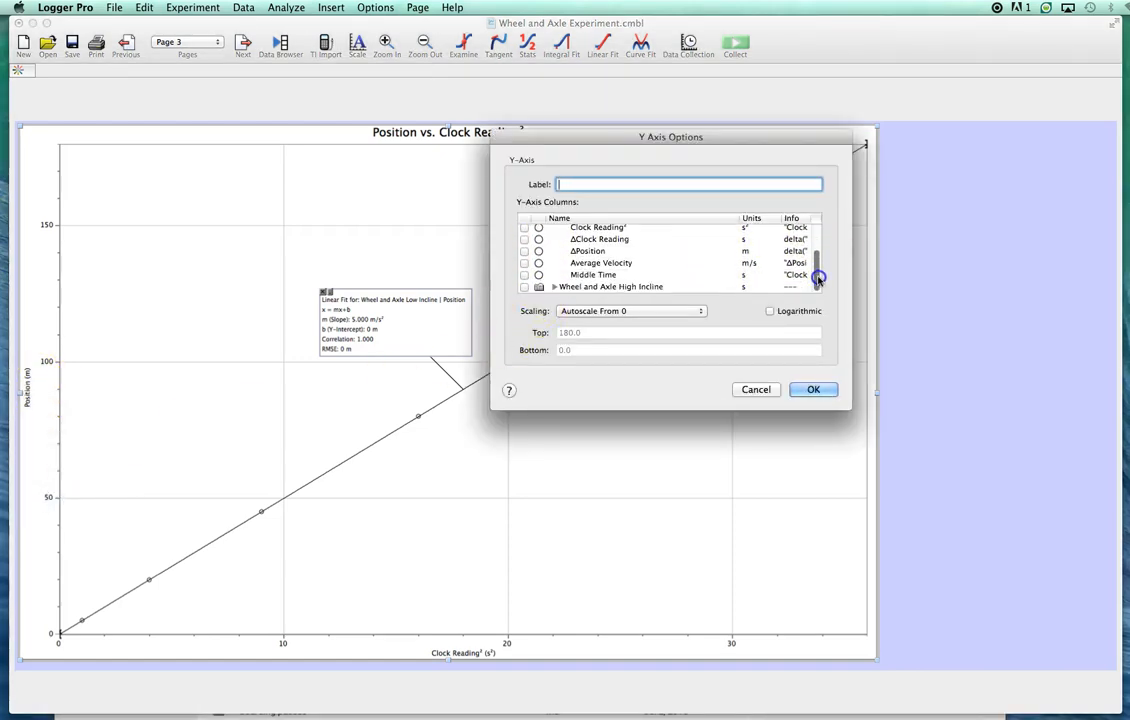
pyautogui.click(554, 287)
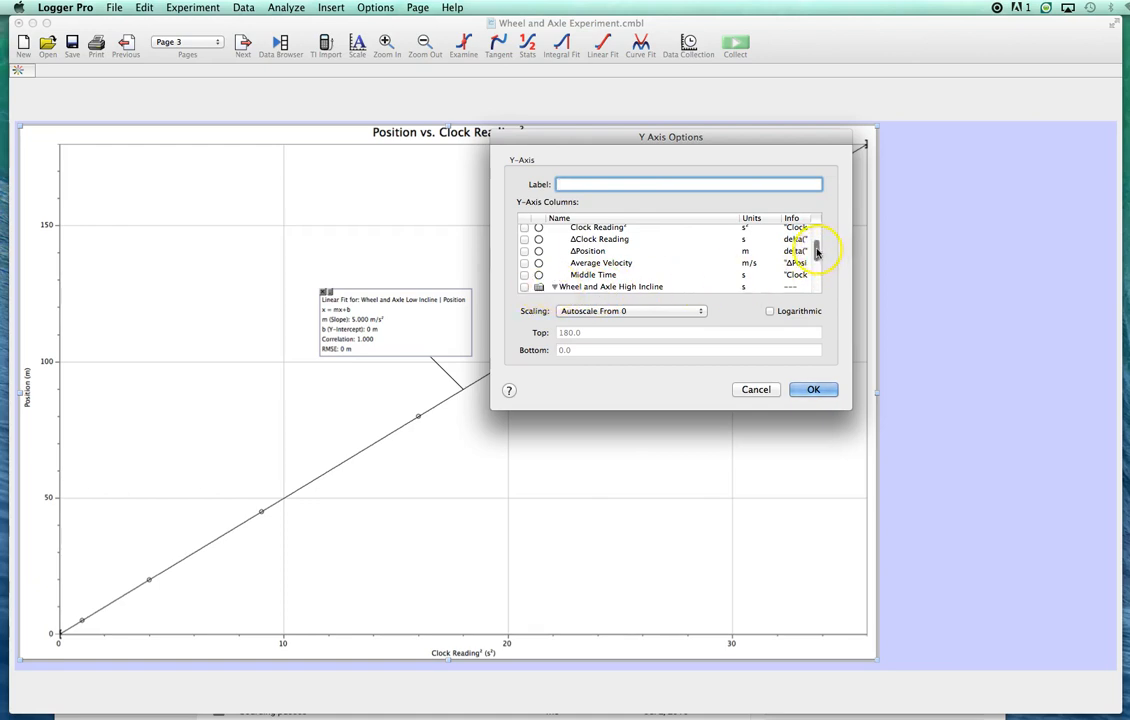
pyautogui.moveTo(817, 252); pyautogui.dragTo(818, 290)
pyautogui.click(525, 229)
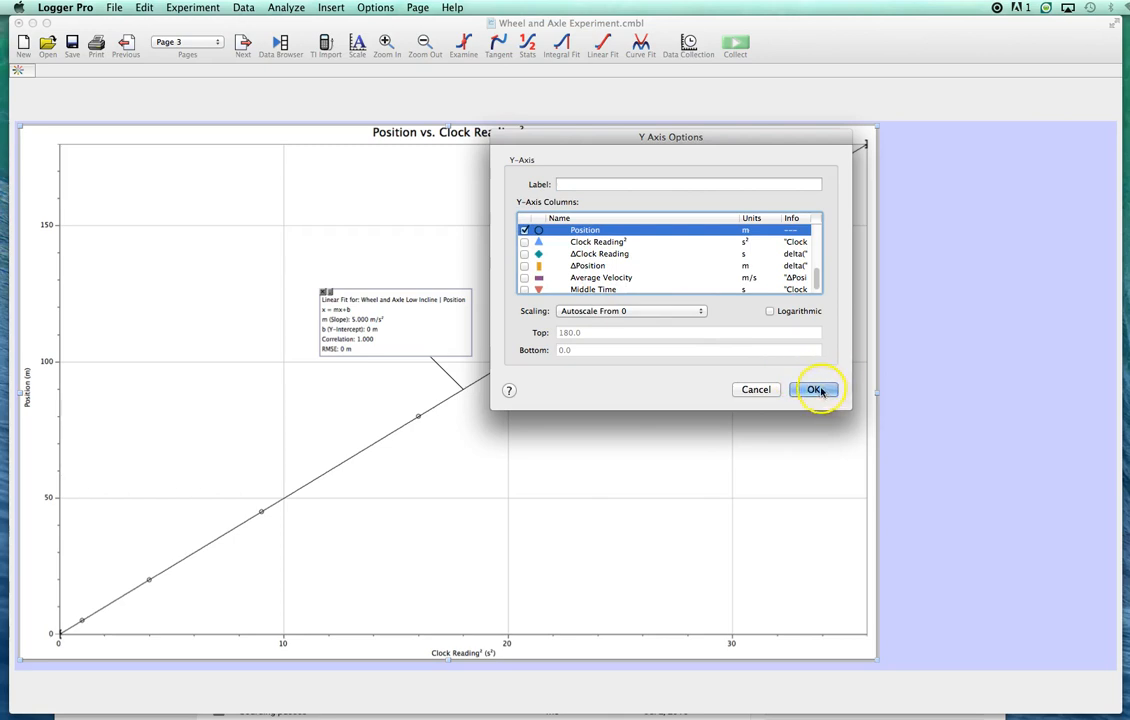
pyautogui.click(816, 390)
pyautogui.moveTo(430, 345)
pyautogui.mouseDown()
pyautogui.moveTo(617, 484)
pyautogui.moveTo(661, 503)
pyautogui.mouseUp()
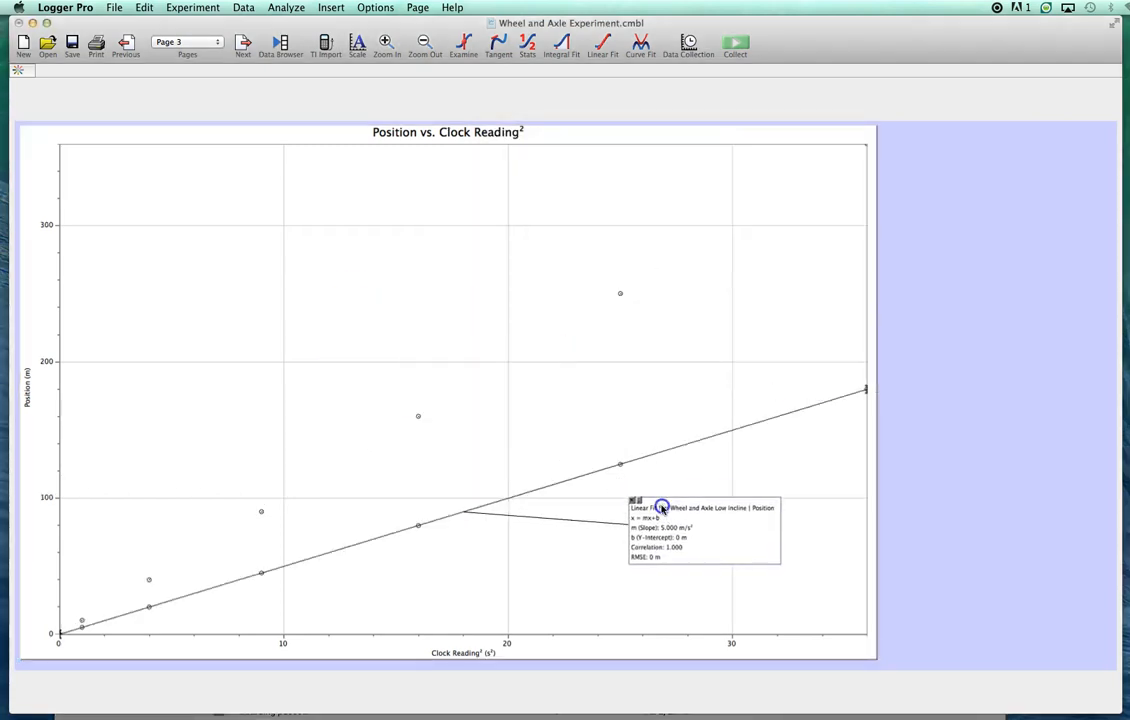
# - Add a linear fit to the High Incline Position data and move its fit box close above its line
pyautogui.click(601, 45)
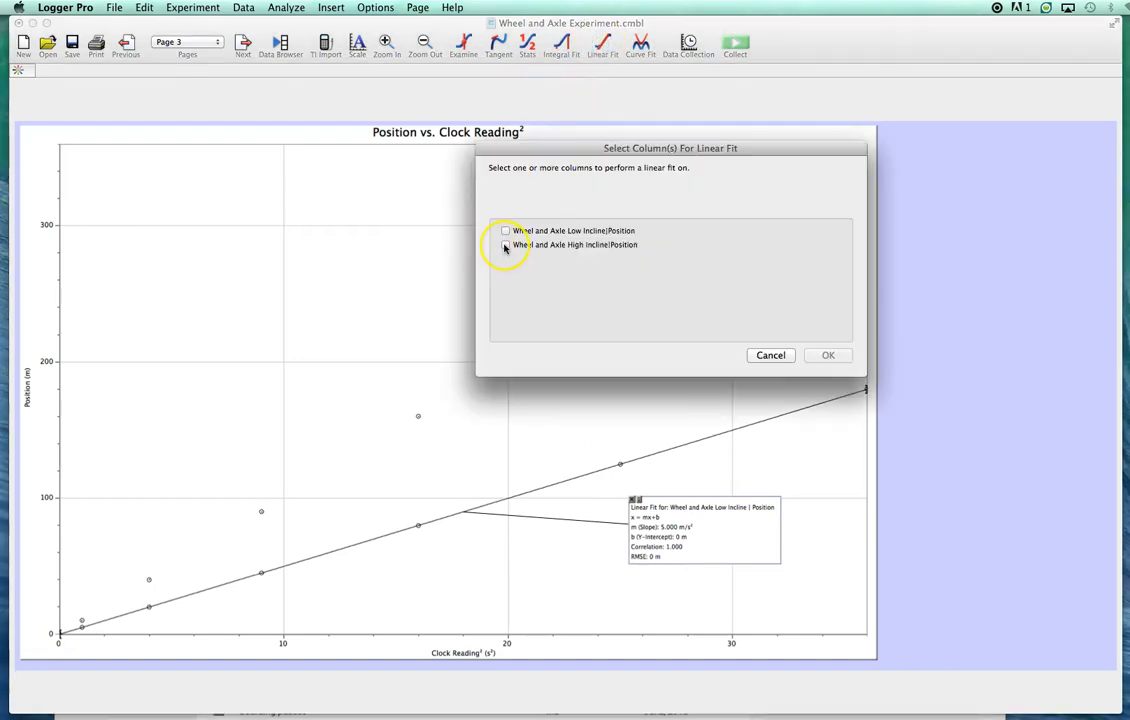
pyautogui.click(505, 245)
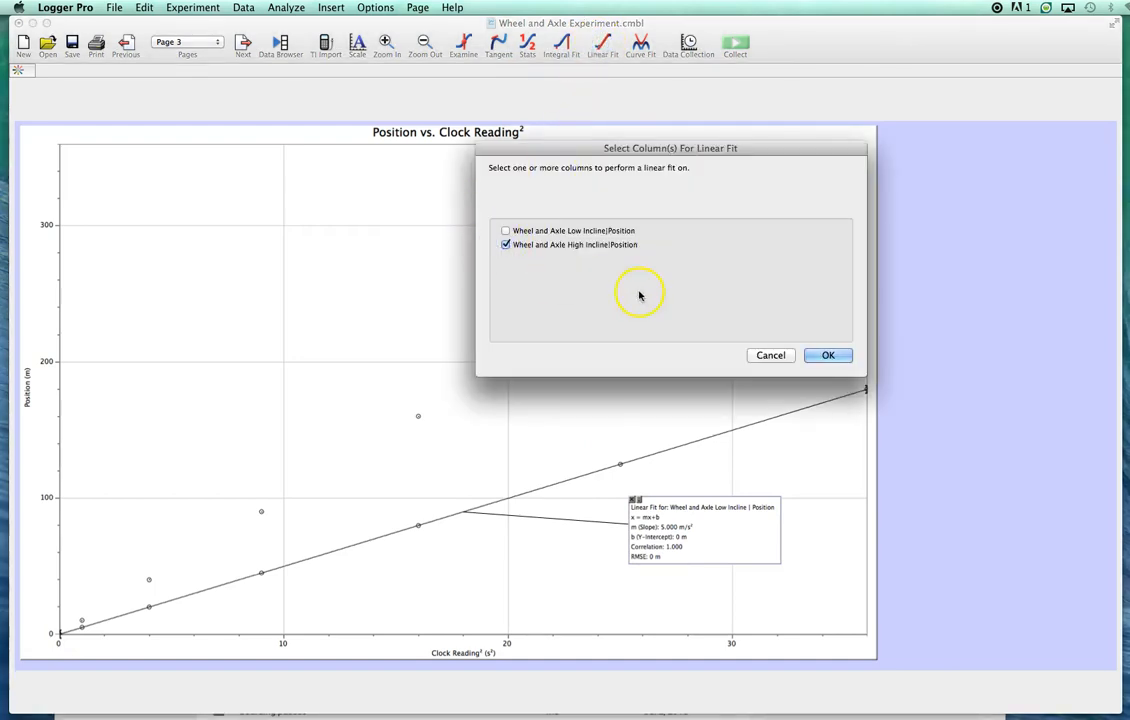
pyautogui.click(828, 355)
pyautogui.moveTo(177, 195)
pyautogui.mouseDown()
pyautogui.moveTo(300, 252)
pyautogui.moveTo(443, 297)
pyautogui.mouseUp()
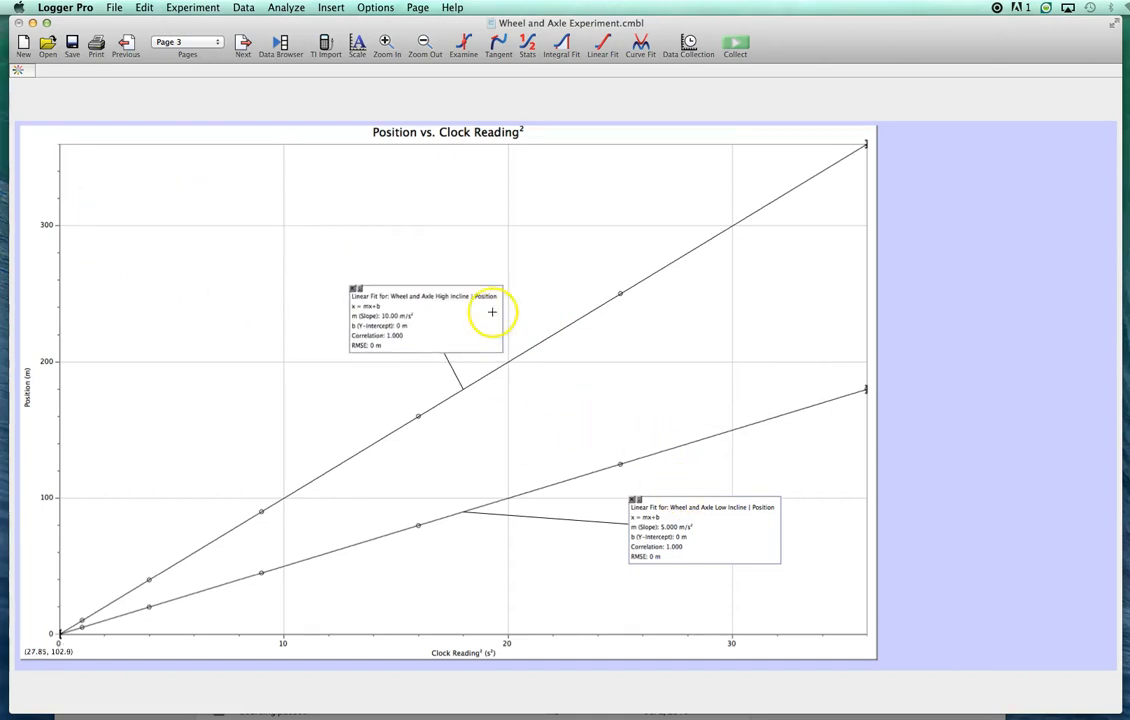
# - On the page 4 graph, move the Low Incline fit box below its line and title the graph "Velocity vs. Clock Reading"
pyautogui.click(243, 45)
pyautogui.moveTo(405, 292); pyautogui.dragTo(637, 427)
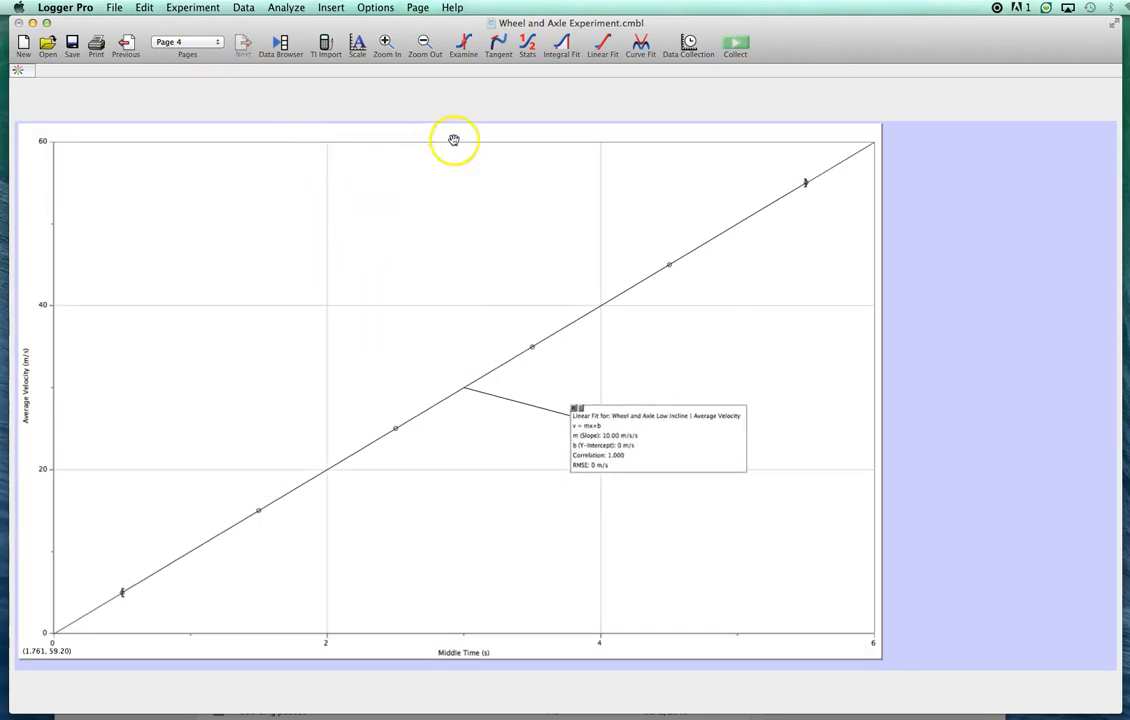
pyautogui.doubleClick(461, 172)
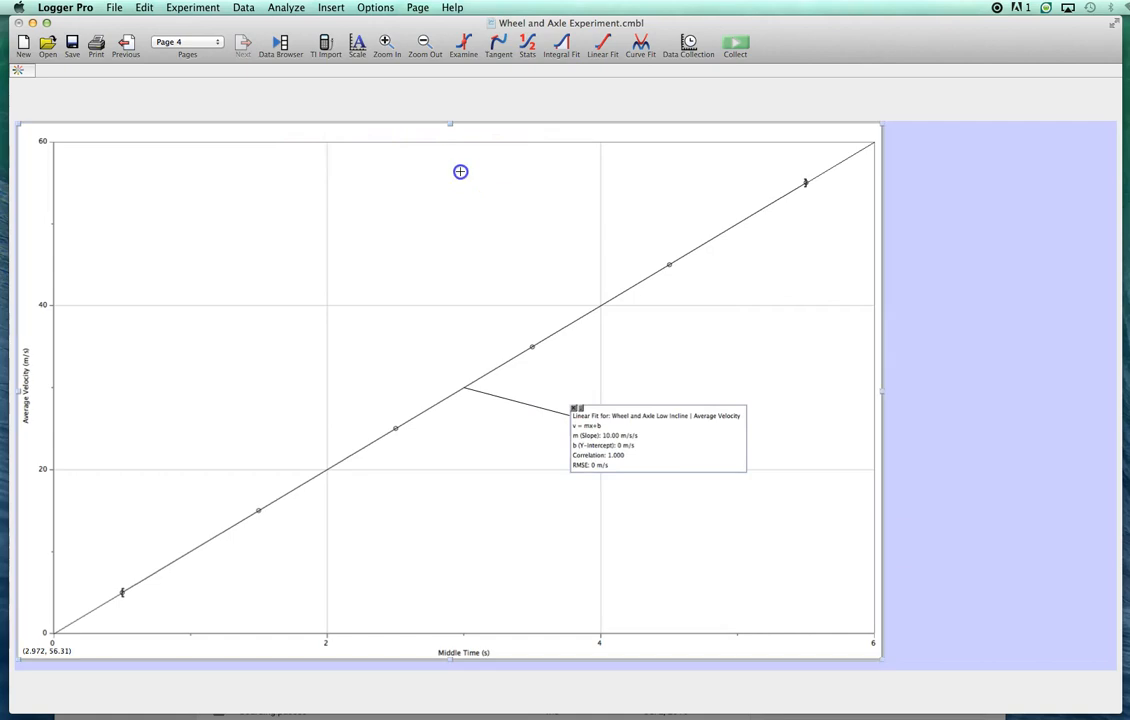
pyautogui.click(630, 130)
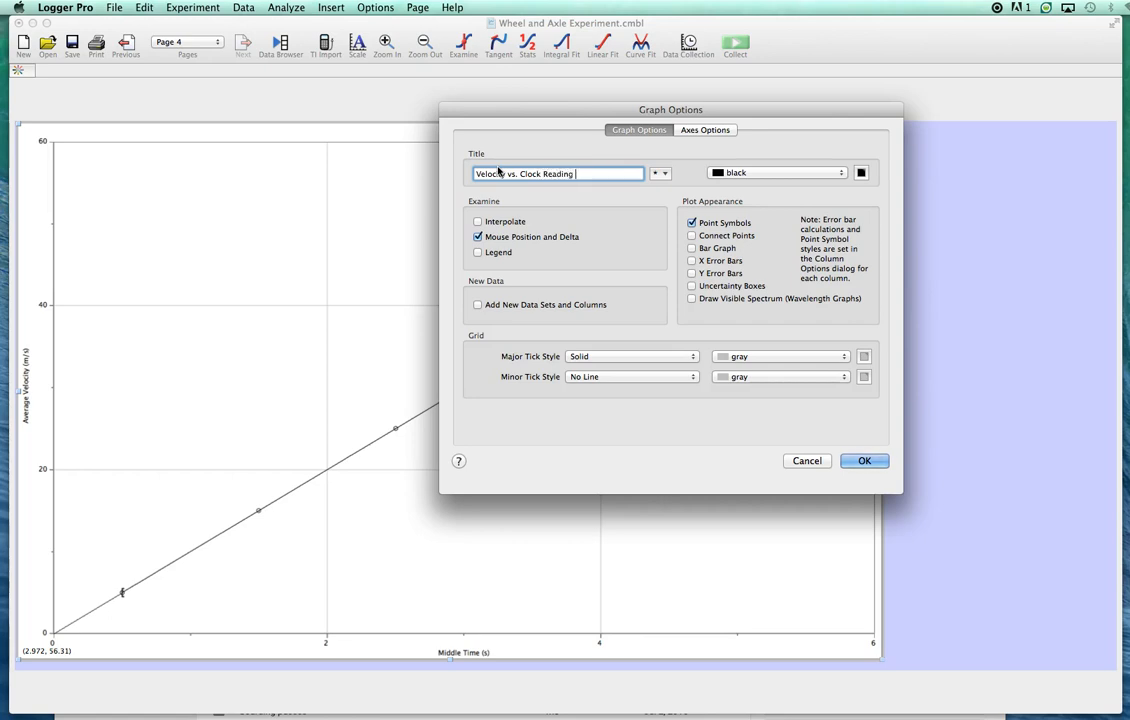
pyautogui.click(866, 462)
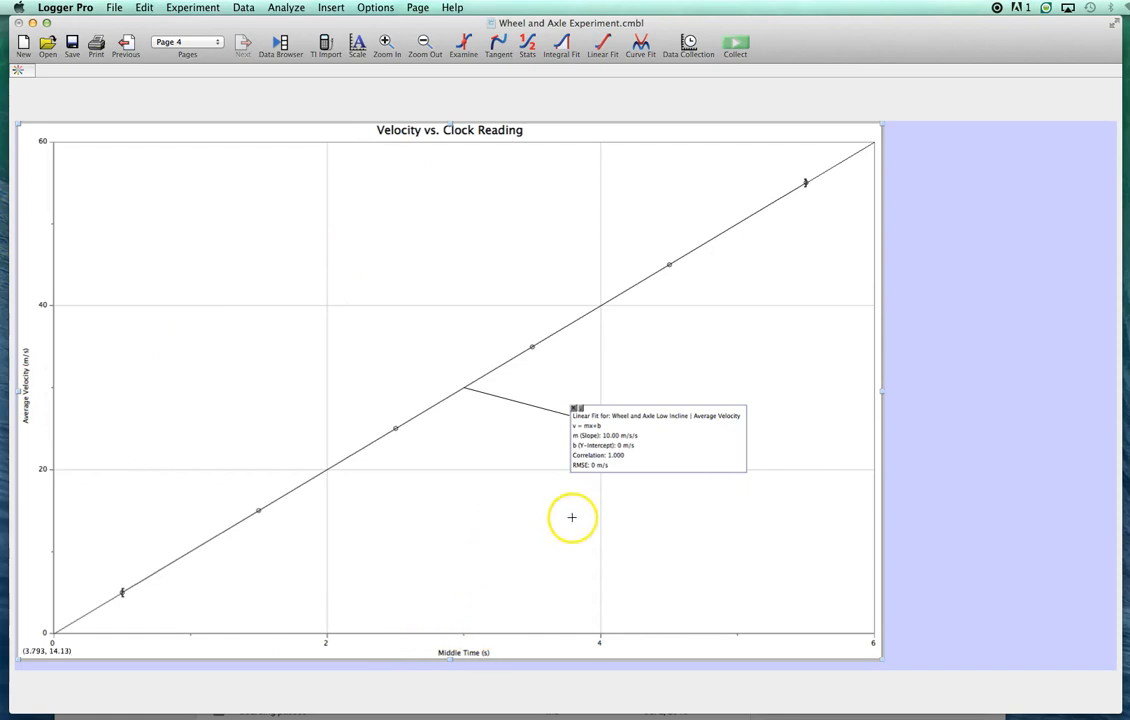
# - Add High Incline Average Velocity to the y-axis of the page 4 graph and move the Low Incline fit box clear below its line
pyautogui.click(24, 378)
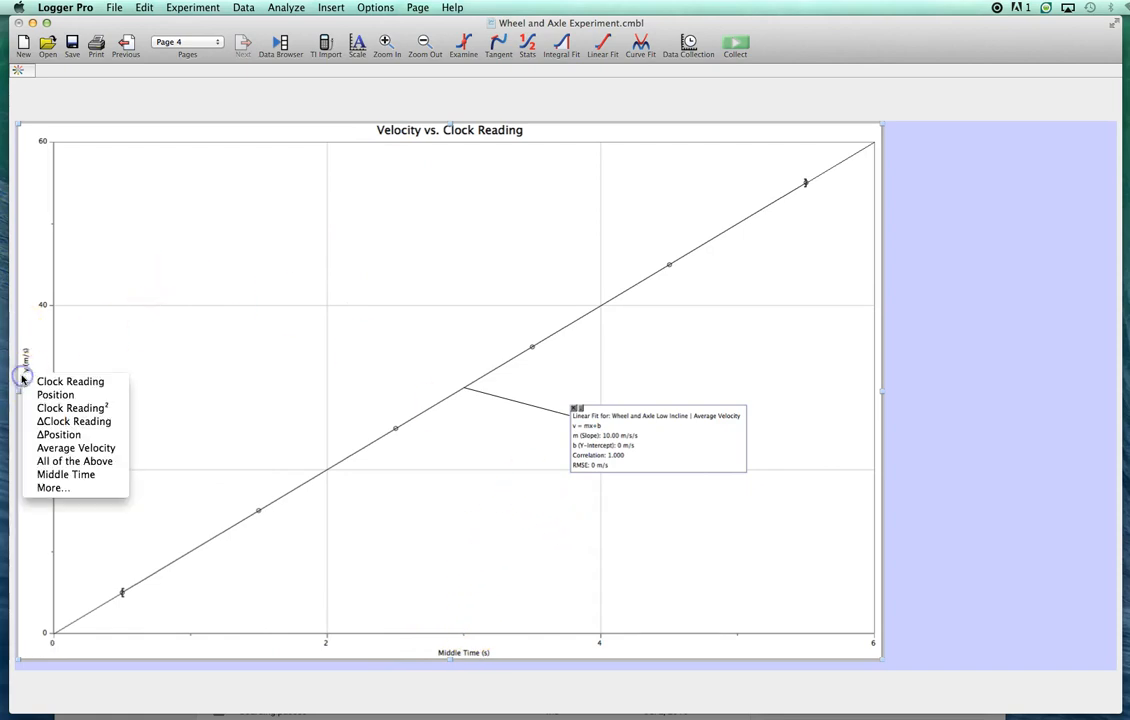
pyautogui.click(53, 488)
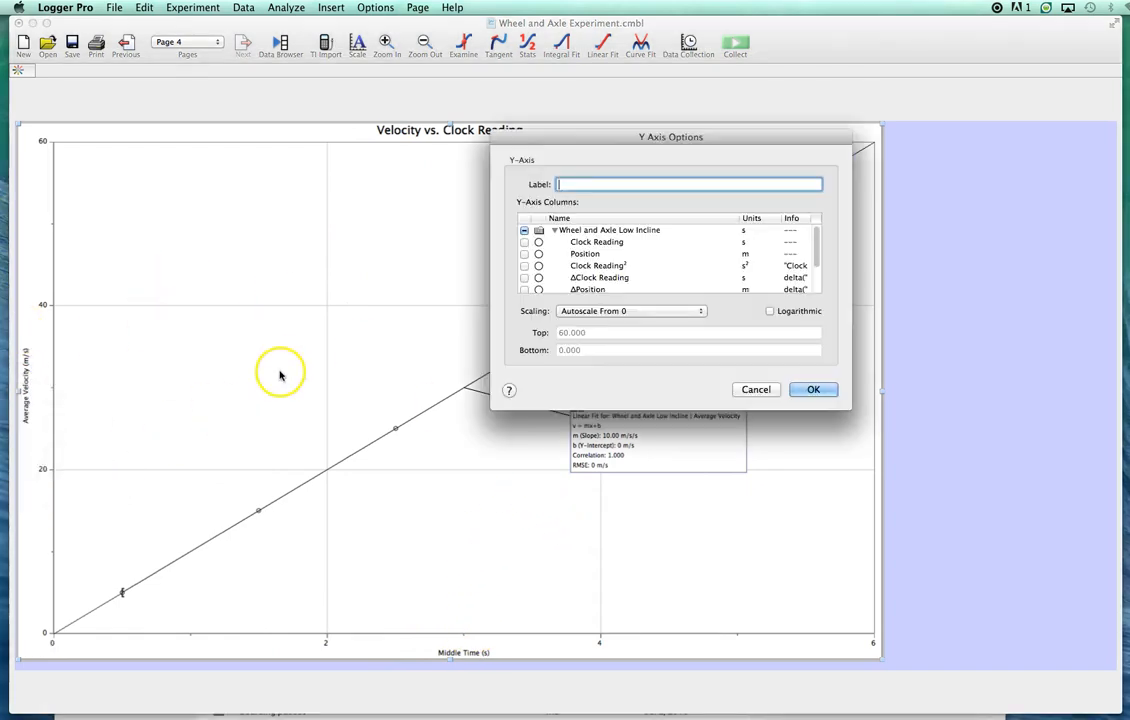
pyautogui.scroll(-2, 614, 237)
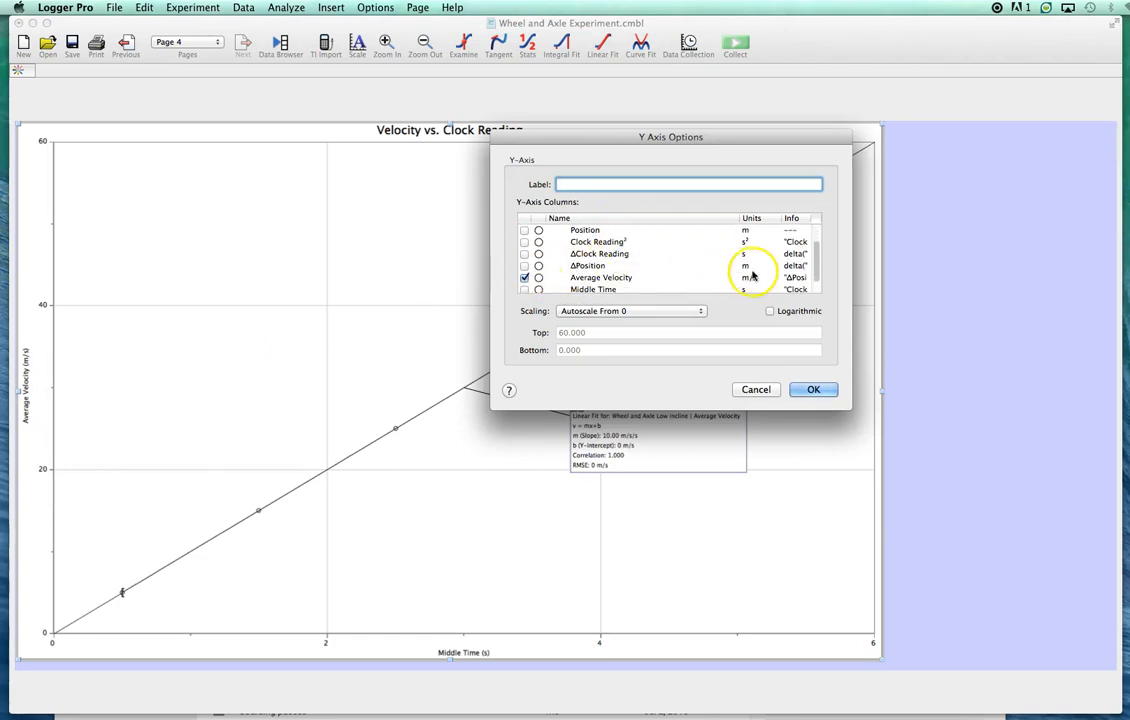
pyautogui.scroll(-1, 817, 272)
pyautogui.click(556, 288)
pyautogui.moveTo(814, 255); pyautogui.dragTo(815, 292)
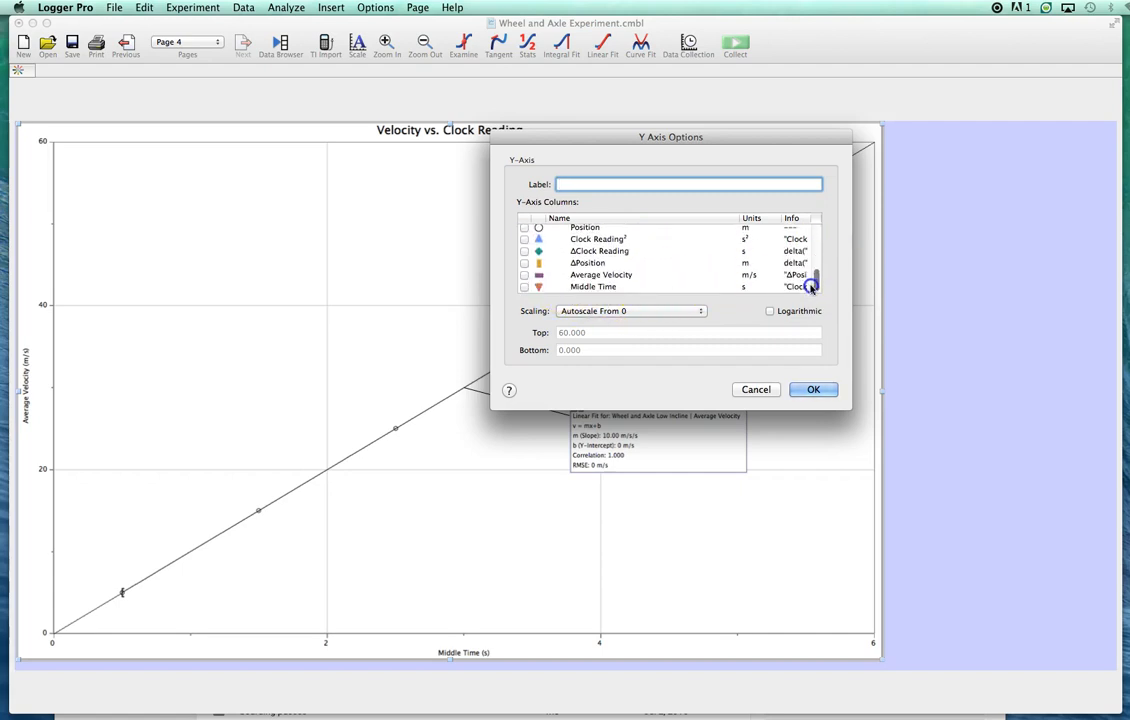
pyautogui.click(524, 275)
pyautogui.click(815, 390)
pyautogui.click(815, 390)
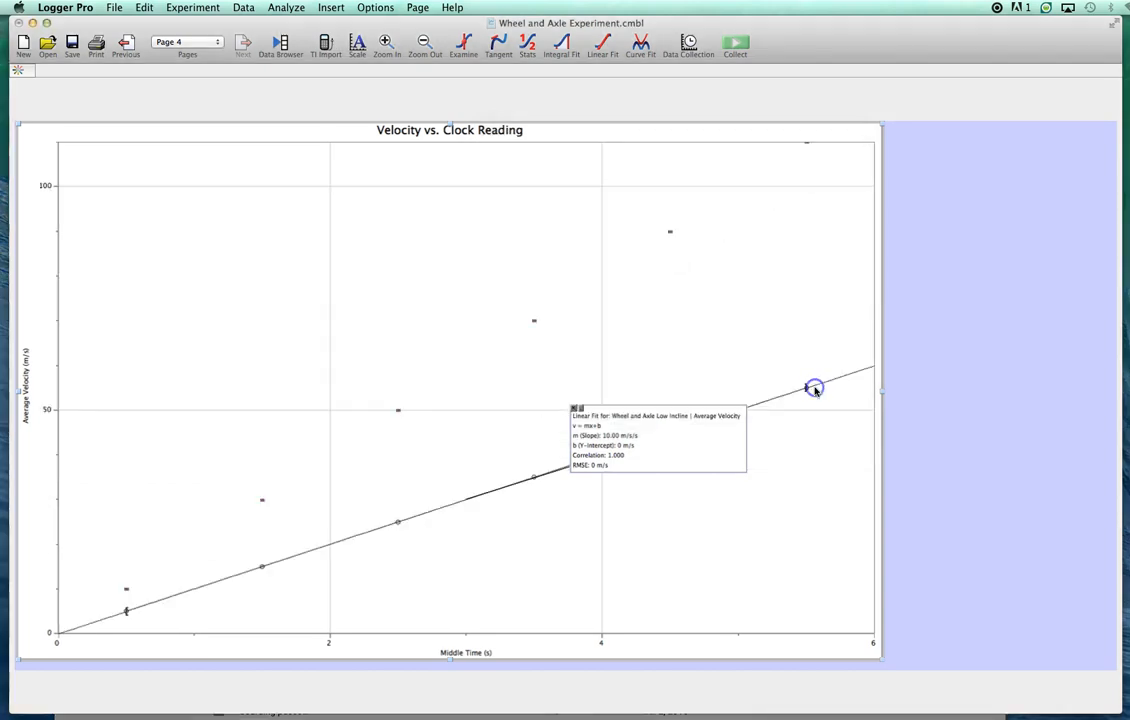
pyautogui.click(658, 440)
pyautogui.moveTo(658, 440); pyautogui.dragTo(680, 506)
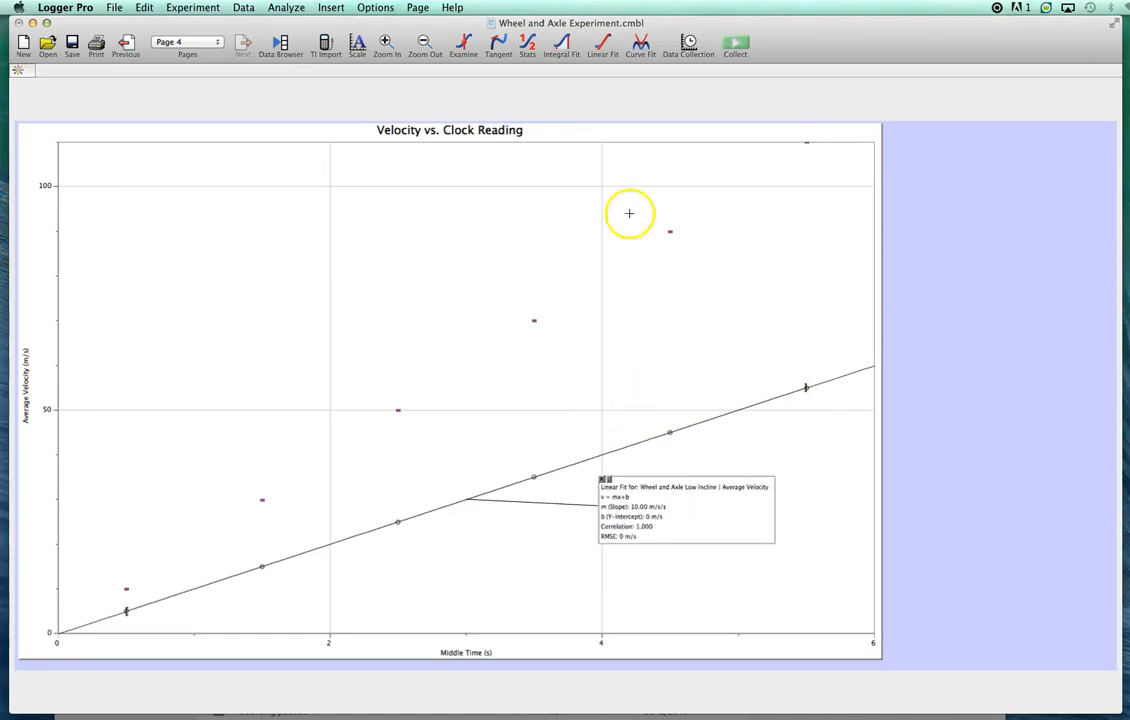
# - Add a linear fit to the High Incline Average Velocity data and move its fit box close above its line
pyautogui.click(601, 43)
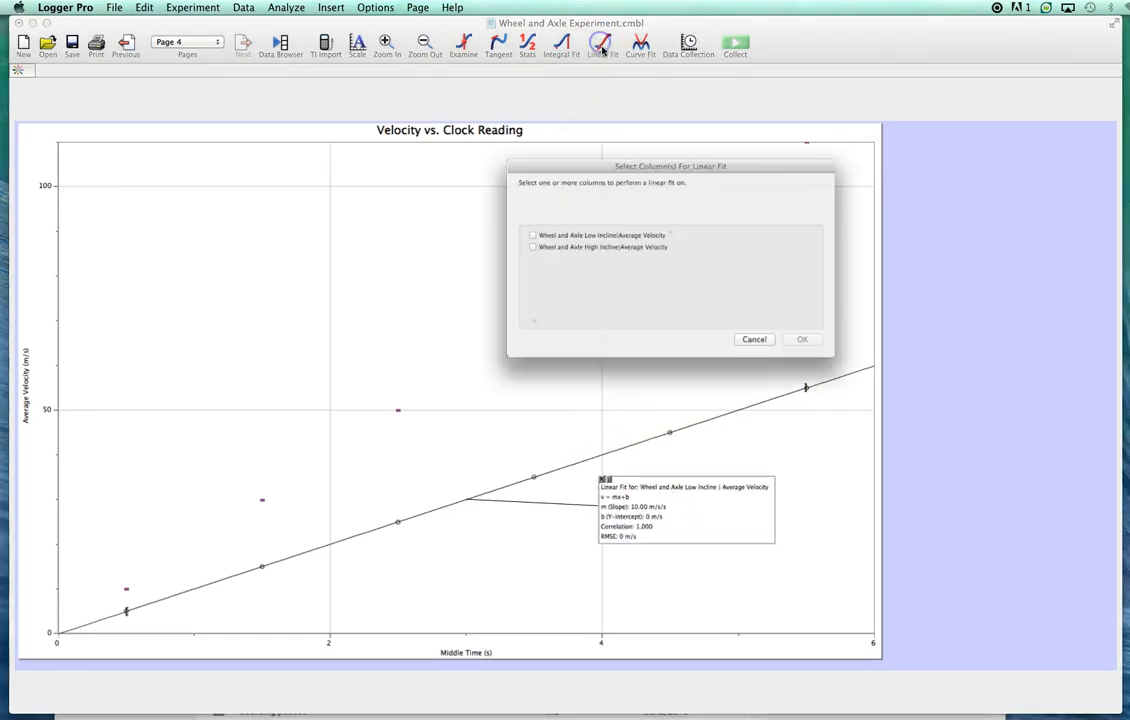
pyautogui.click(506, 245)
pyautogui.click(816, 356)
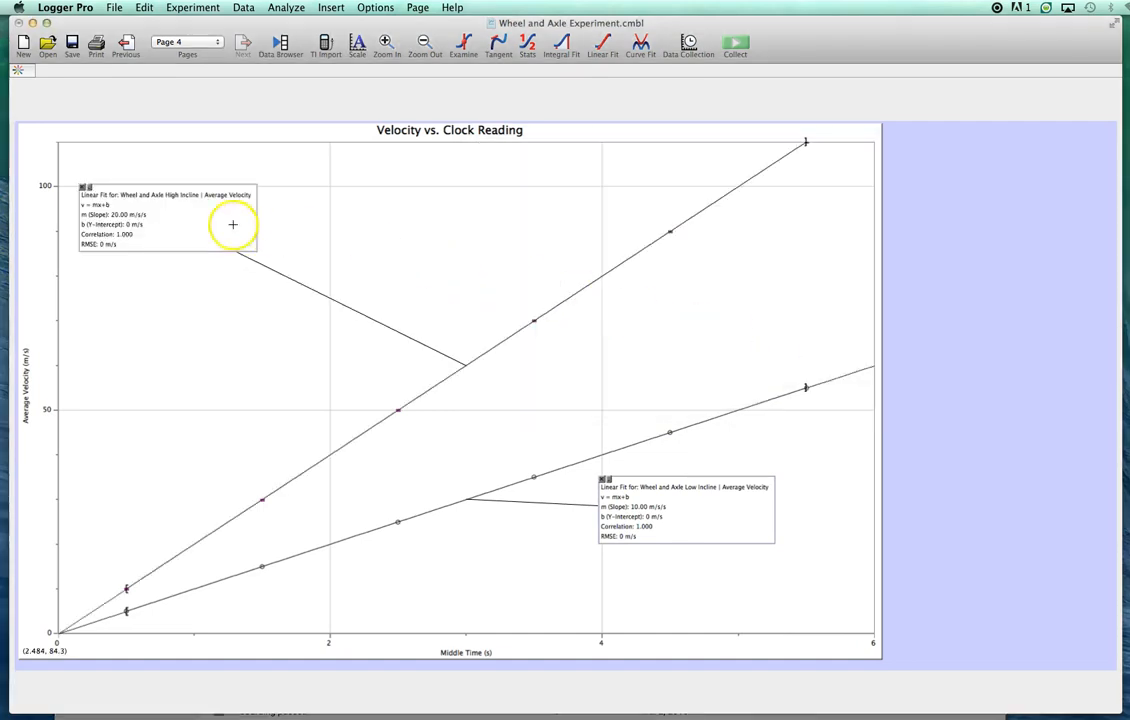
pyautogui.moveTo(358, 268); pyautogui.dragTo(432, 270)
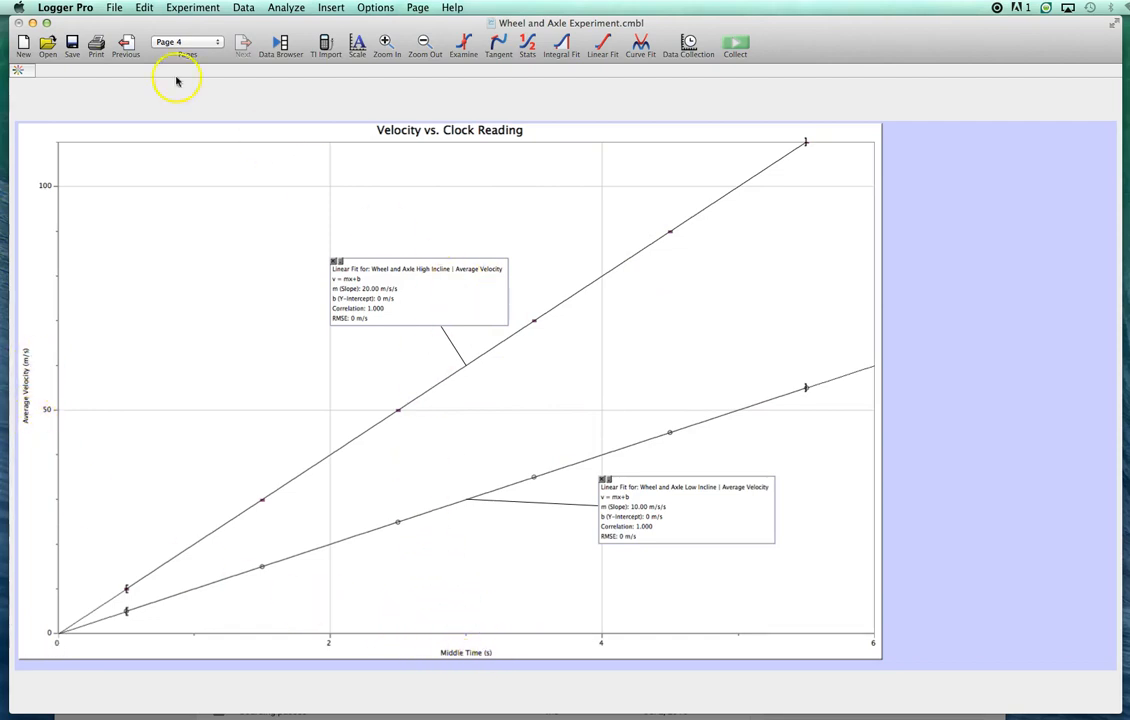
# - Shift the page 2 graph to the page's left edge, move its High Incline fit box closer to the curve, and return to page 1
pyautogui.click(125, 45)
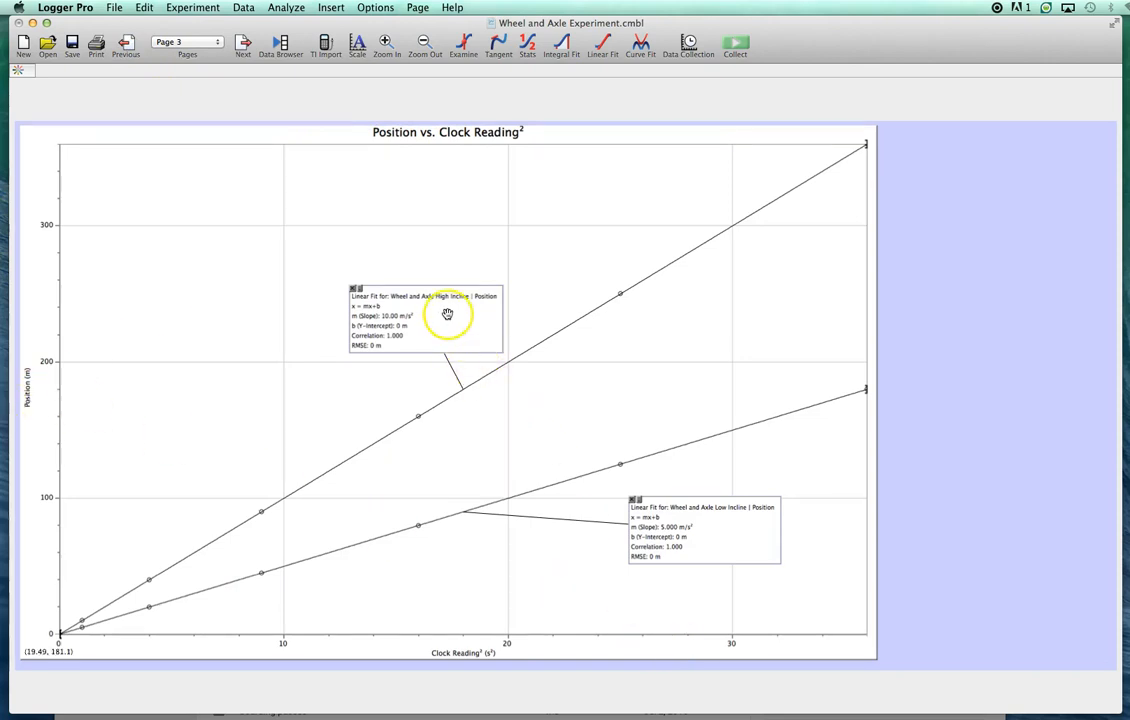
pyautogui.click(128, 45)
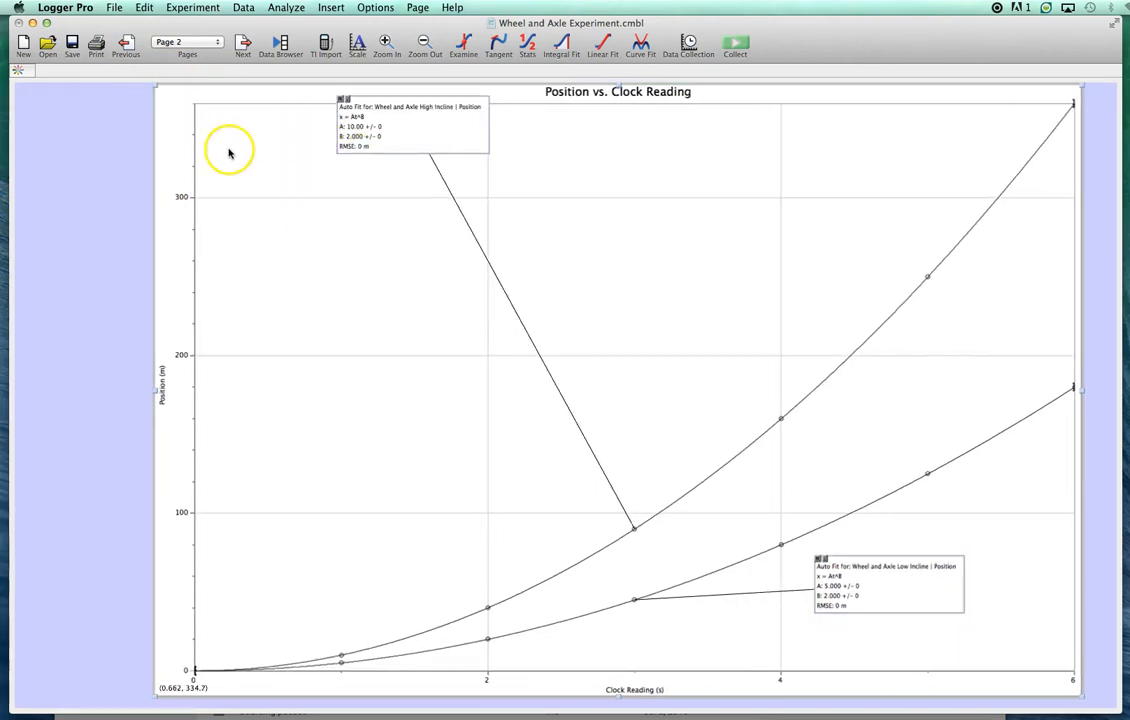
pyautogui.moveTo(364, 126); pyautogui.dragTo(453, 140)
pyautogui.moveTo(503, 153)
pyautogui.mouseDown()
pyautogui.moveTo(542, 250)
pyautogui.moveTo(552, 158)
pyautogui.moveTo(563, 326)
pyautogui.mouseUp()
pyautogui.moveTo(288, 98); pyautogui.dragTo(189, 101)
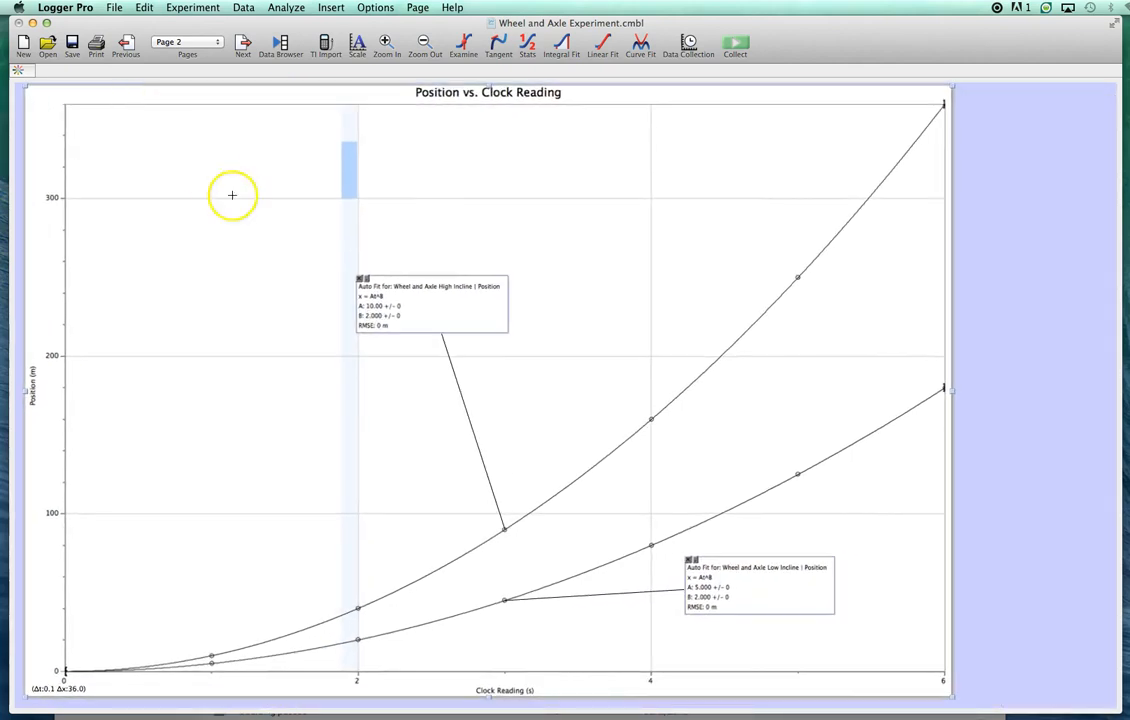
pyautogui.click(355, 214)
pyautogui.moveTo(444, 287); pyautogui.dragTo(495, 363)
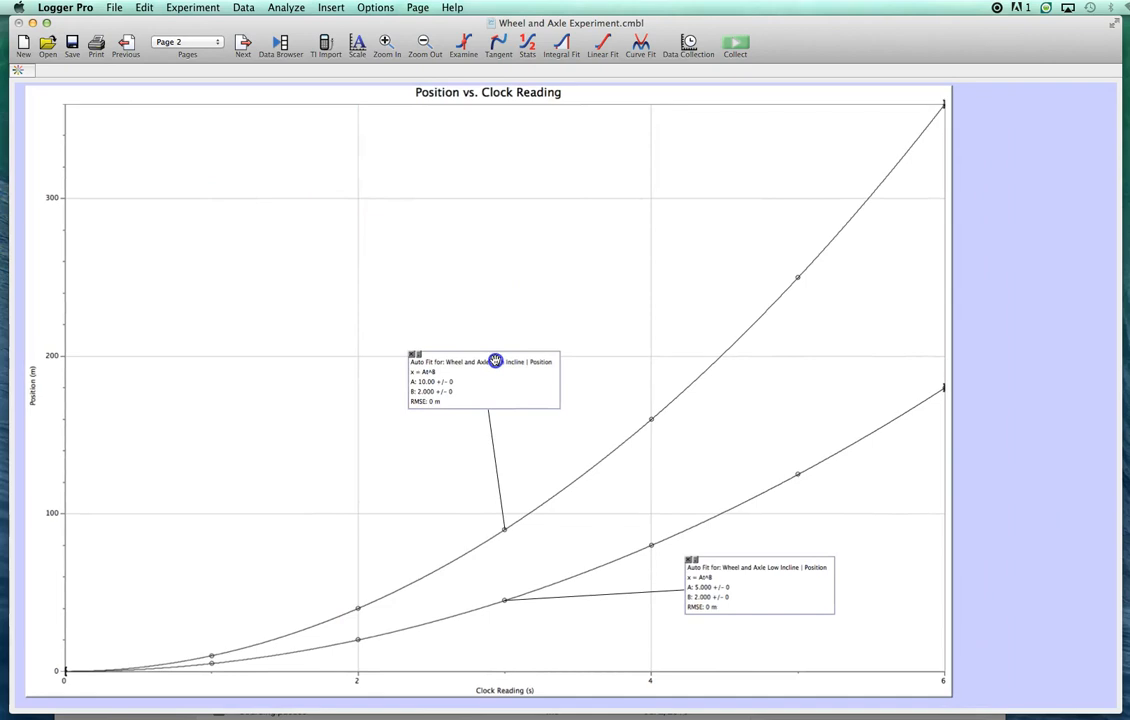
pyautogui.click(128, 43)
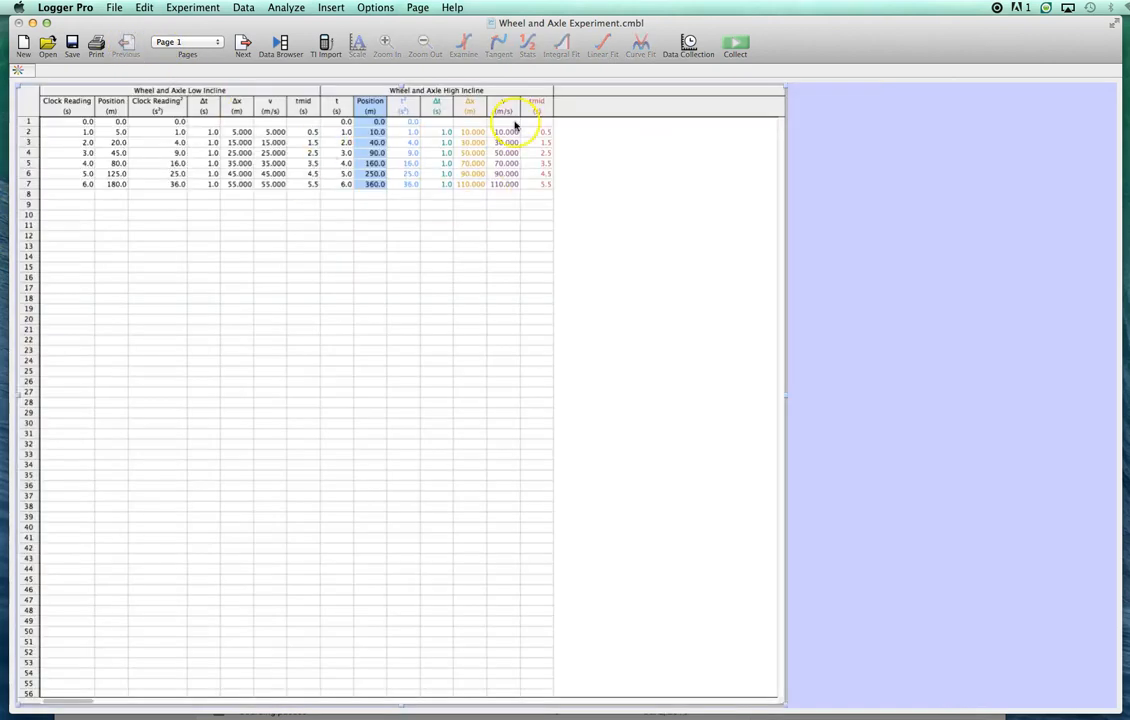